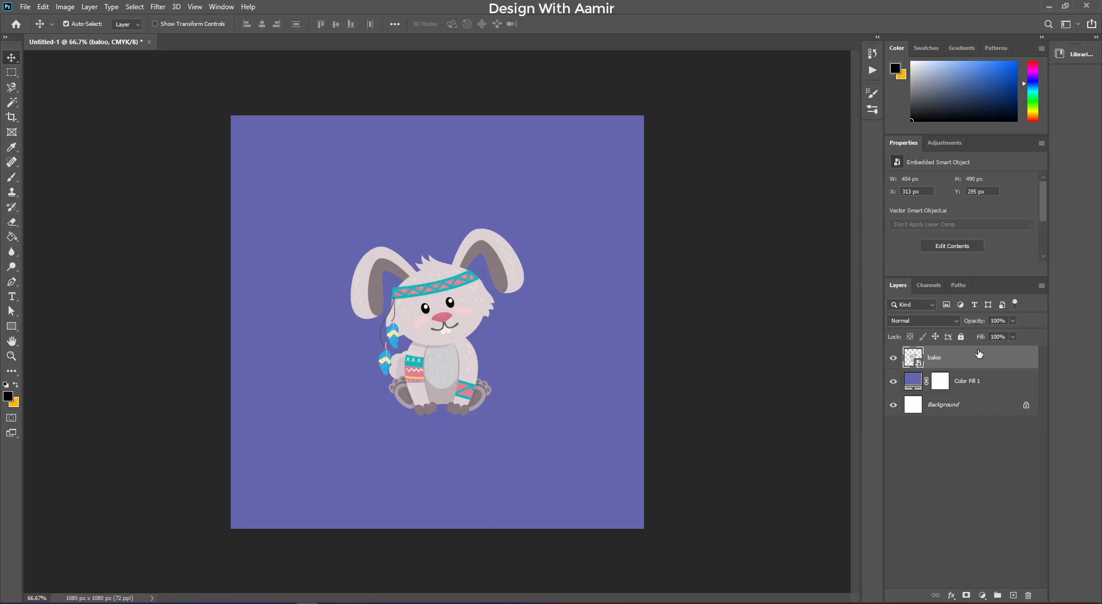
# - Toggle the bunny layer's visibility to check it over the purple fill
pyautogui.click(893, 357)
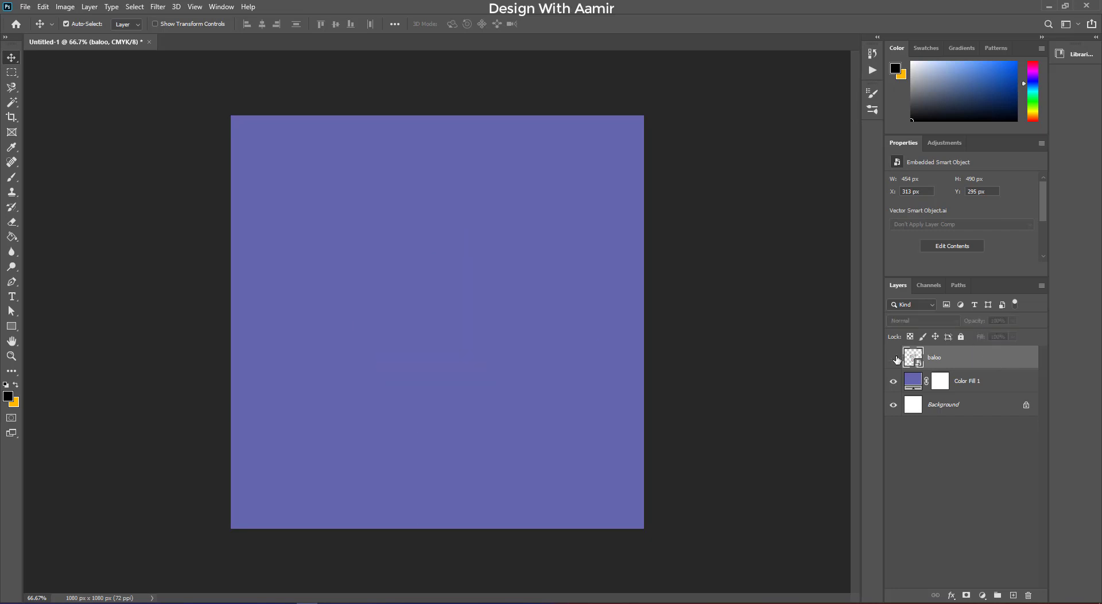
# - Apply a white Outside stroke of about 17 px to the baloo layer via Blending Options
pyautogui.rightClick(998, 360)
pyautogui.click(904, 121)
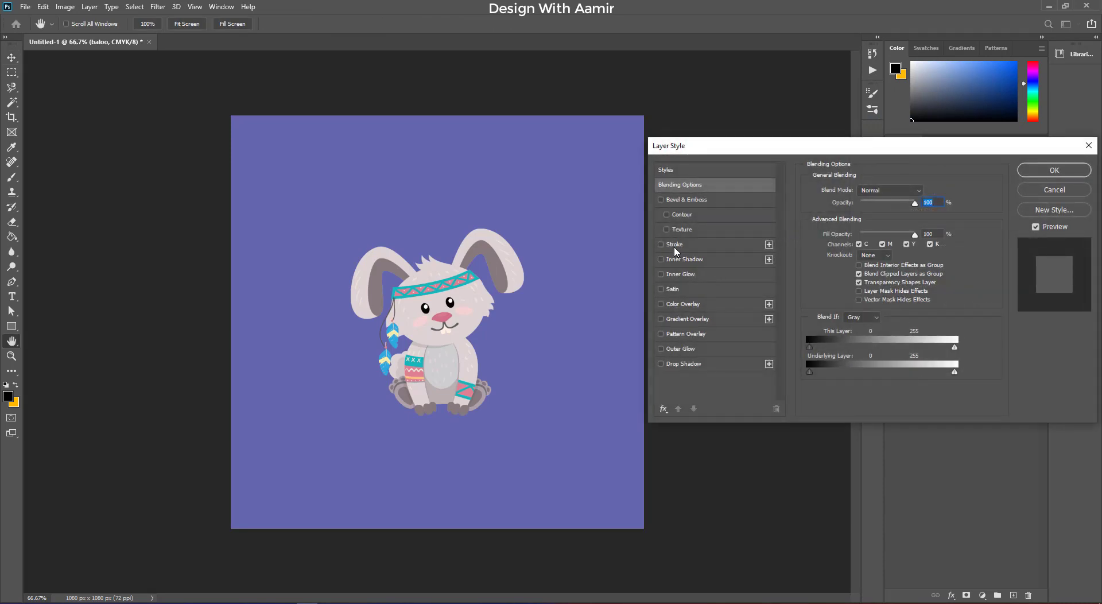
pyautogui.click(675, 244)
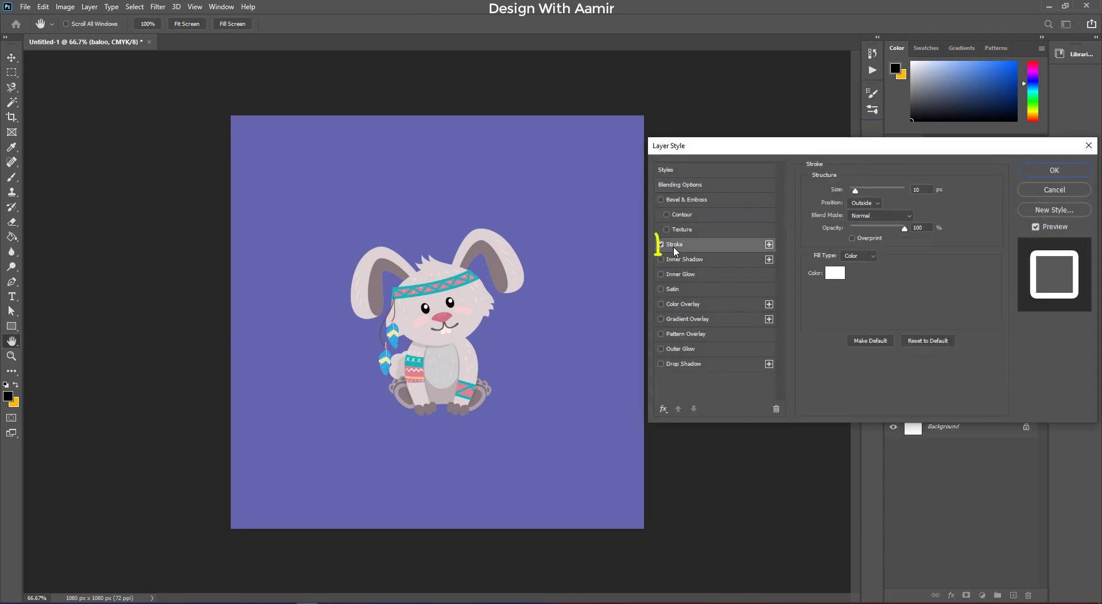
pyautogui.click(915, 190)
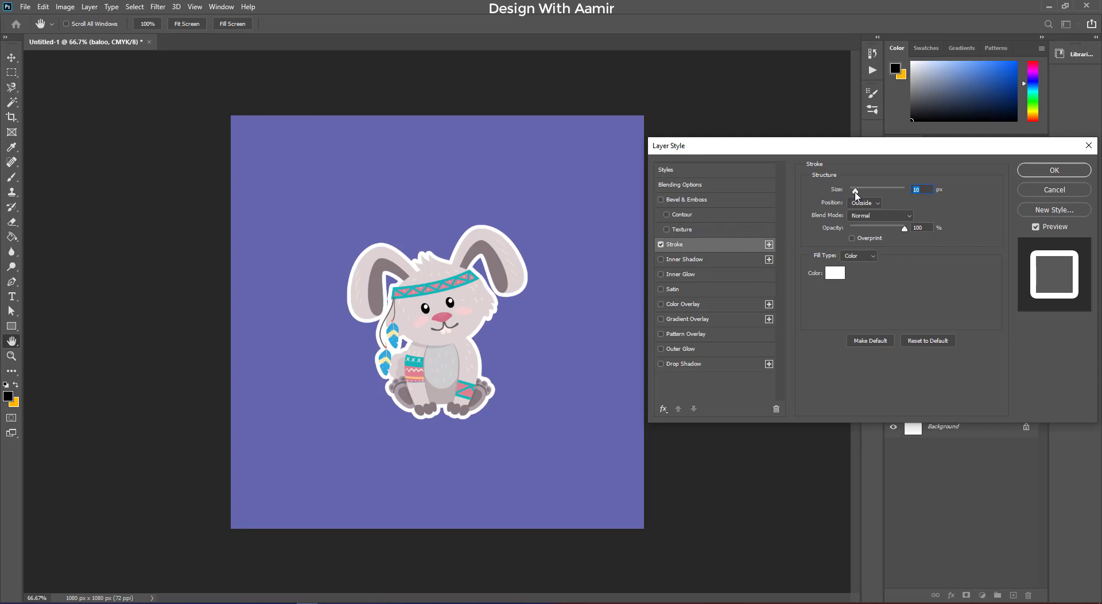
pyautogui.moveTo(855, 190); pyautogui.dragTo(859, 190)
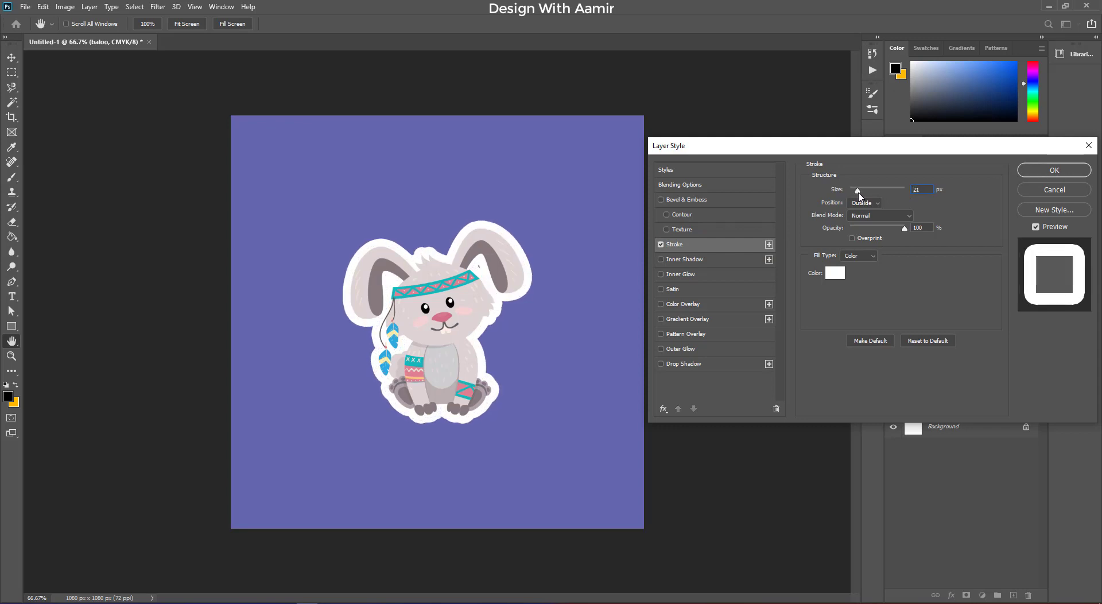
pyautogui.click(916, 189)
pyautogui.press('Down')
pyautogui.press('Down')
pyautogui.press('Down')
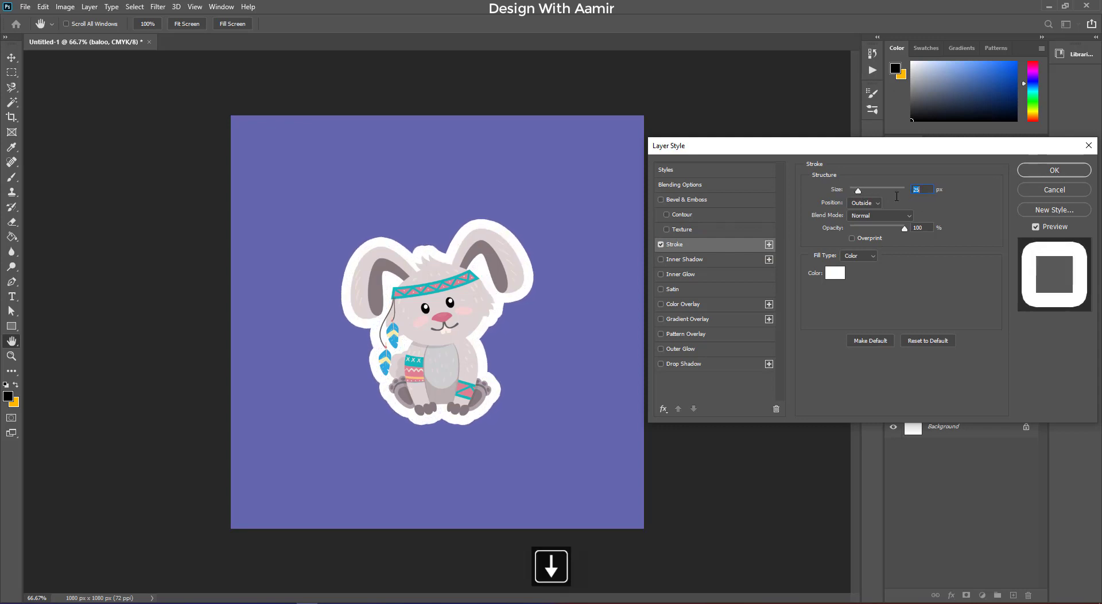
pyautogui.press('Down')
pyautogui.press('Down')
pyautogui.press('Down')
pyautogui.press('Down')
pyautogui.press('Down')
pyautogui.press('Down')
pyautogui.press('Down')
pyautogui.press('Down')
pyautogui.press('Down')
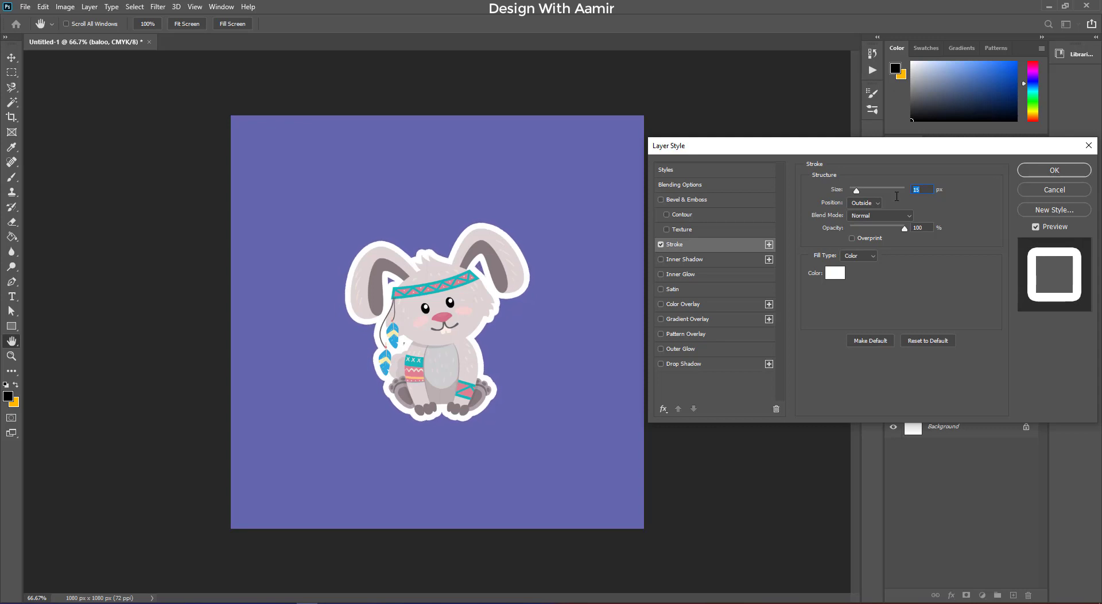
pyautogui.press('Up')
pyautogui.press('Up')
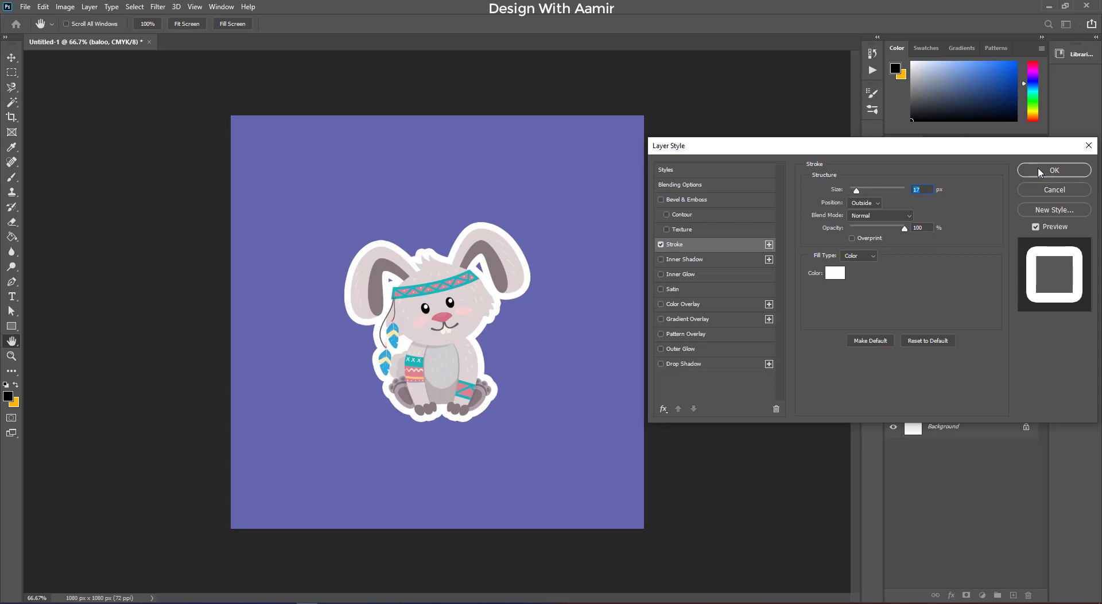
pyautogui.click(1053, 170)
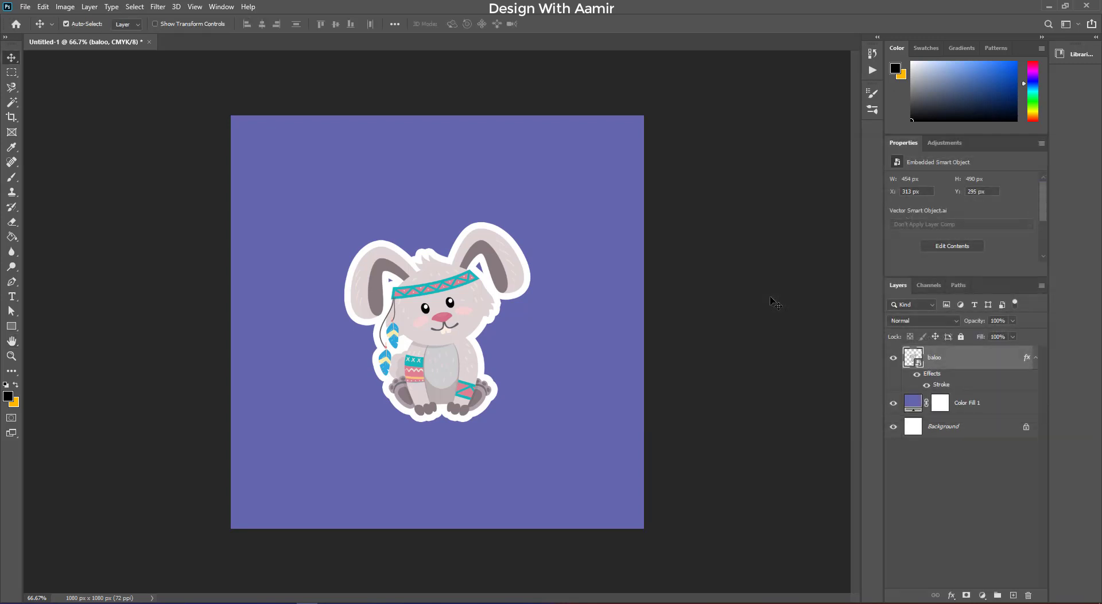
# - Duplicate the bunny layer with Ctrl+J, move the copy below, and rename it backside
pyautogui.click(1034, 359)
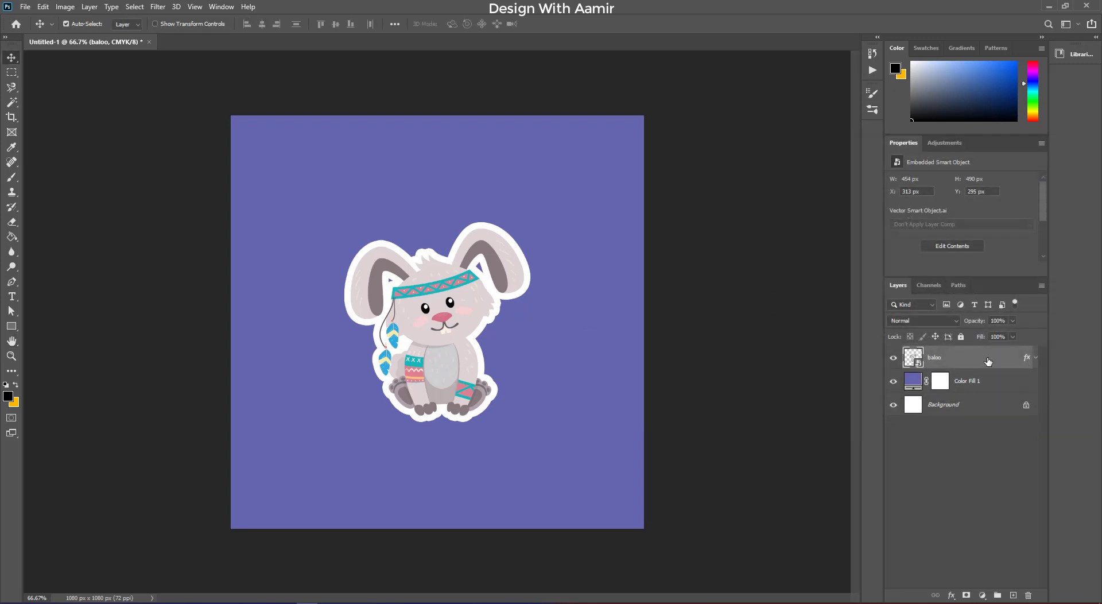
pyautogui.hotkey('ctrl', 'j')
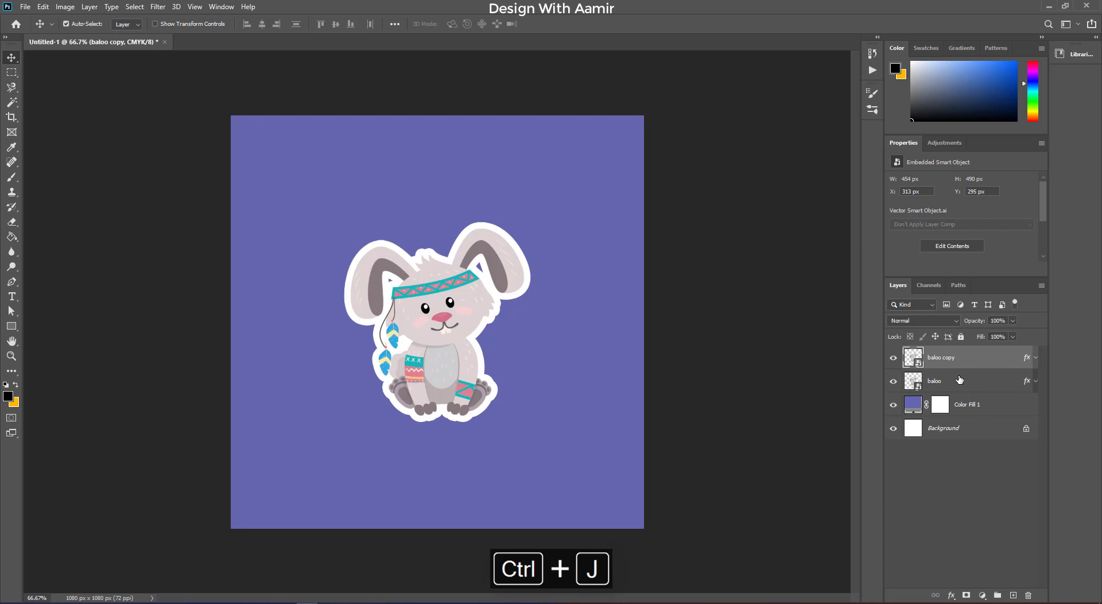
pyautogui.moveTo(946, 357); pyautogui.dragTo(957, 391)
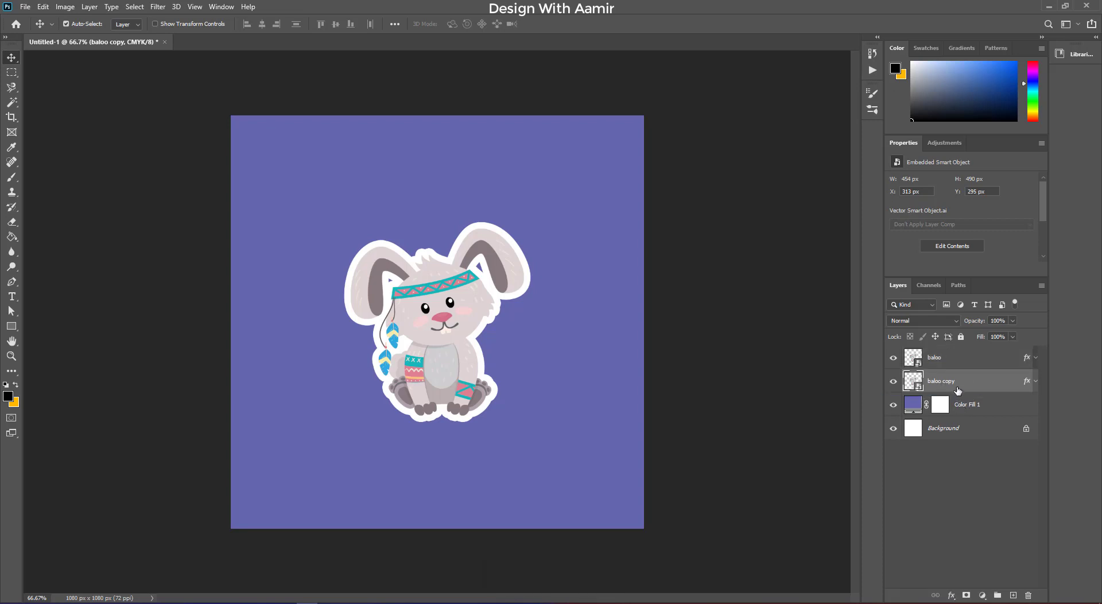
pyautogui.doubleClick(950, 382)
pyautogui.write('backside')
pyautogui.press('Return')
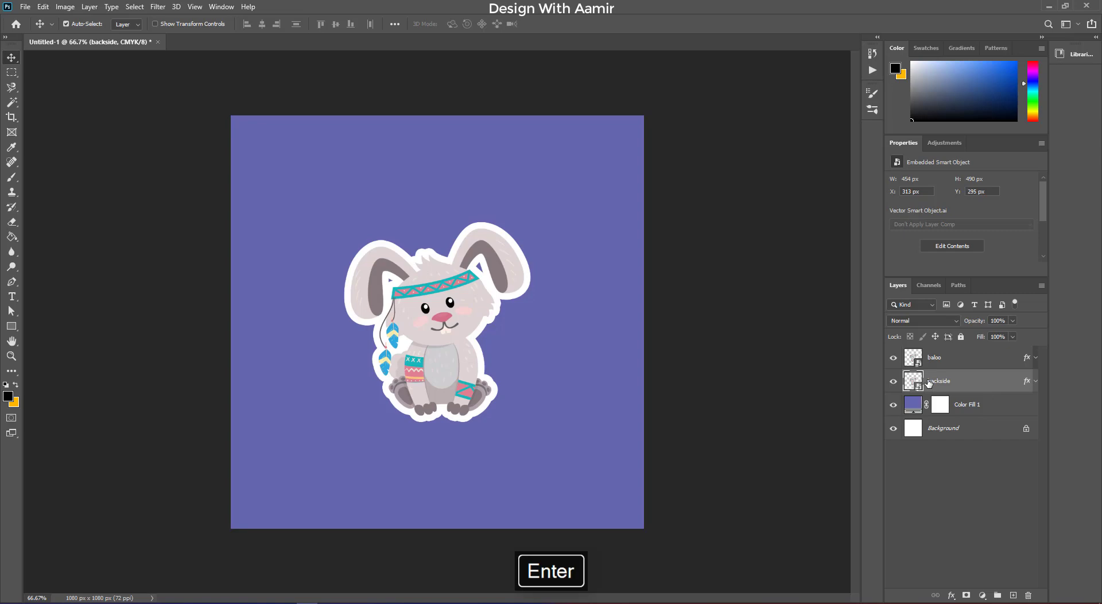
# - Hide the original baloo layer and check the backside copy's visibility
pyautogui.click(893, 357)
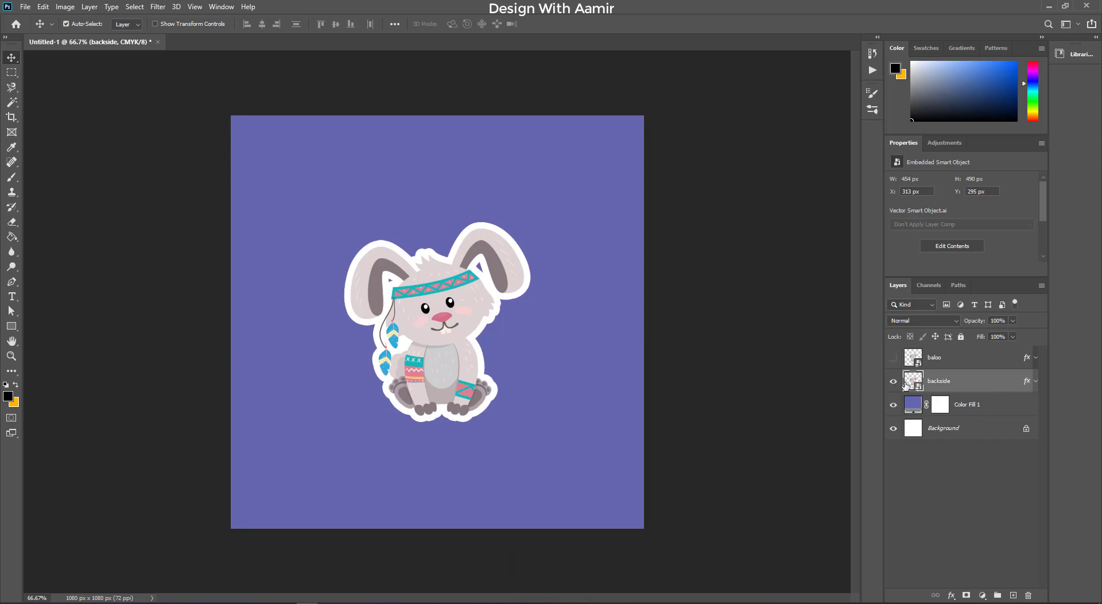
pyautogui.click(892, 381)
# - Apply a #ffffff Color Overlay at 100% opacity to the backside layer
pyautogui.rightClick(991, 390)
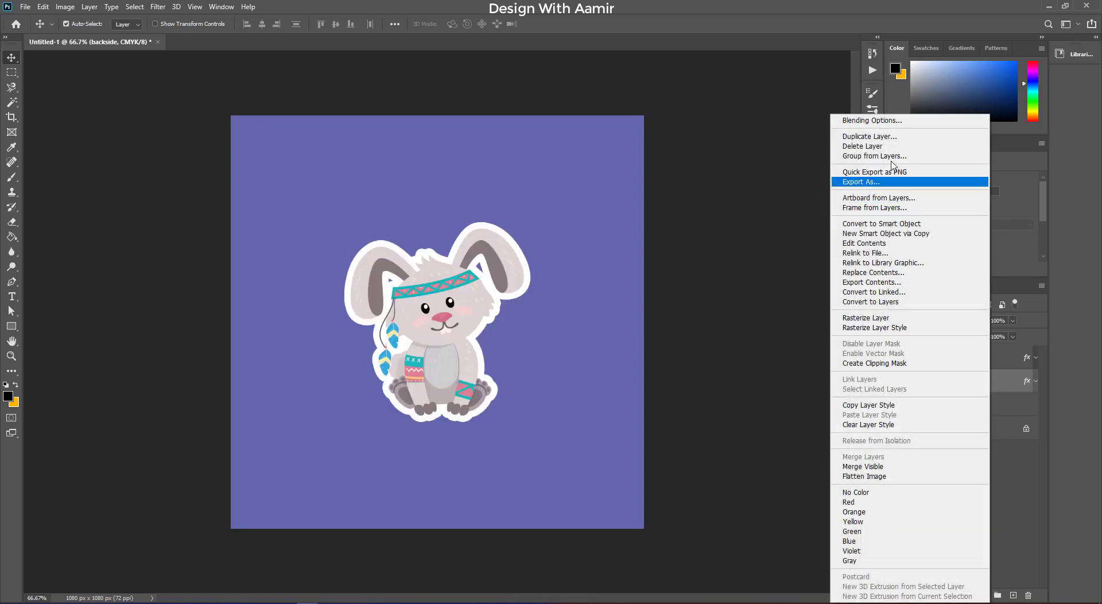
pyautogui.click(895, 118)
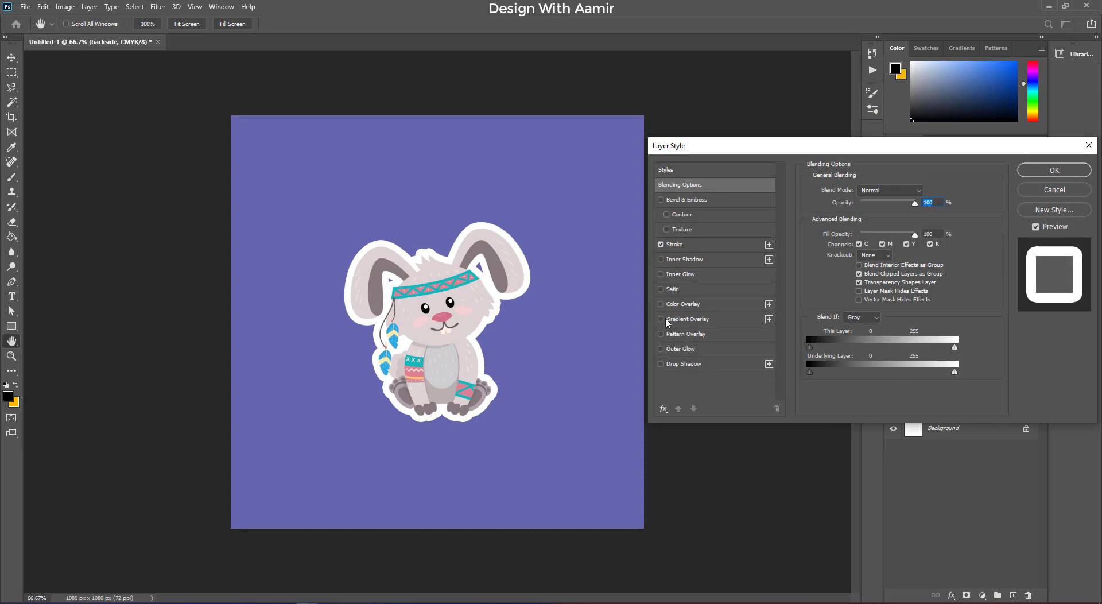
pyautogui.click(673, 304)
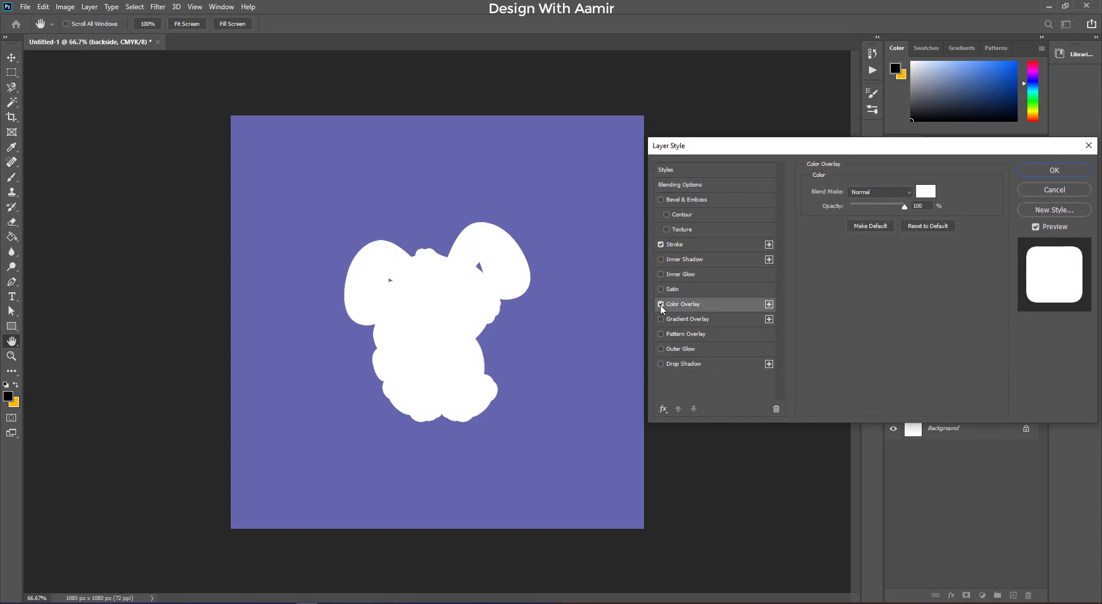
pyautogui.click(924, 191)
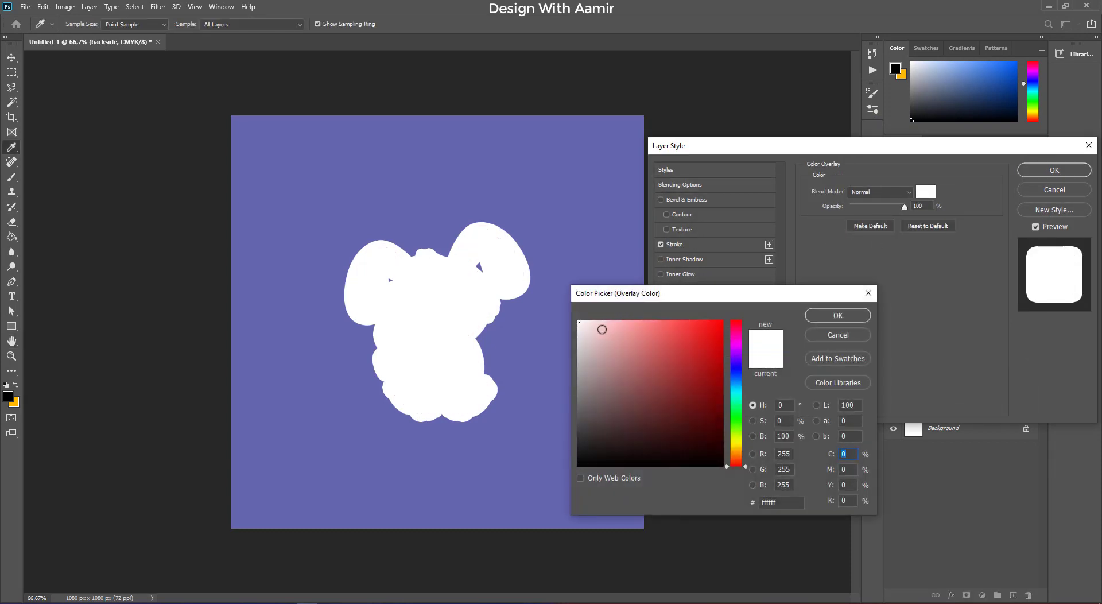
pyautogui.click(838, 315)
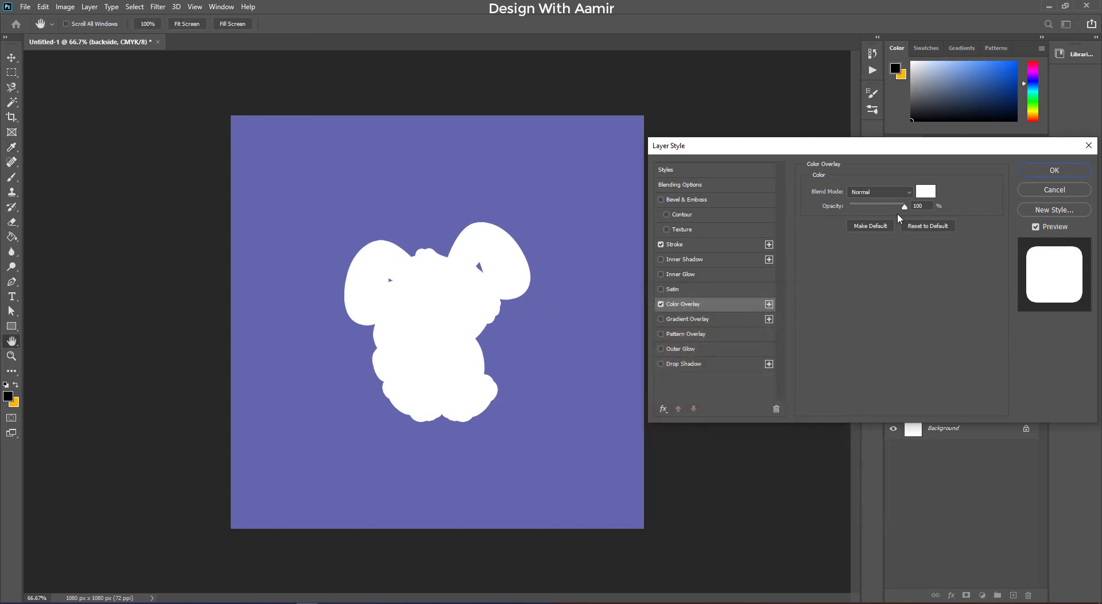
pyautogui.moveTo(904, 207); pyautogui.dragTo(904, 207)
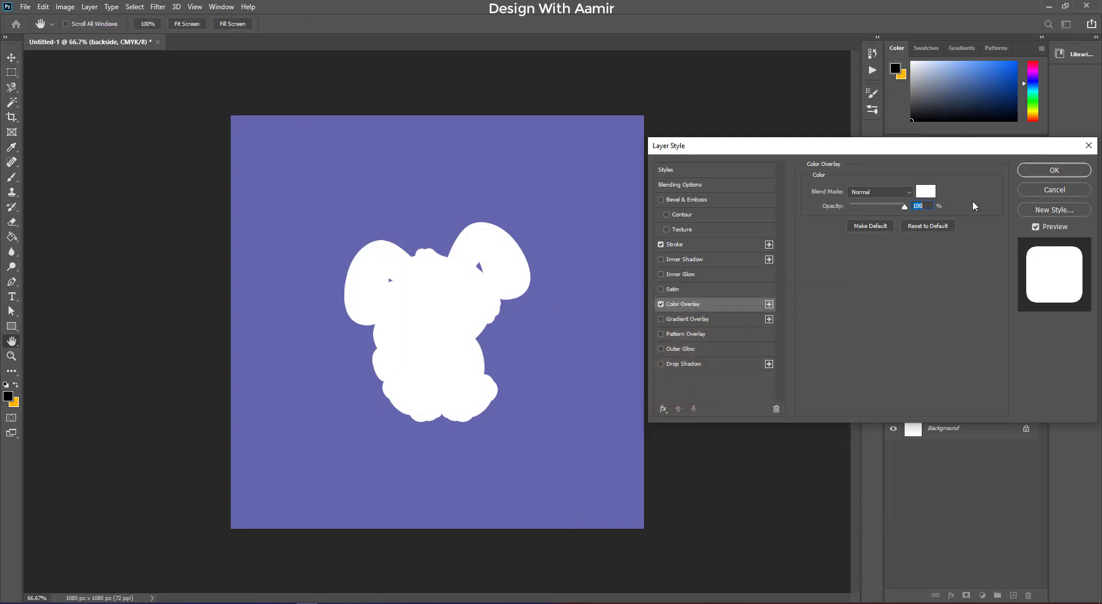
pyautogui.click(1053, 170)
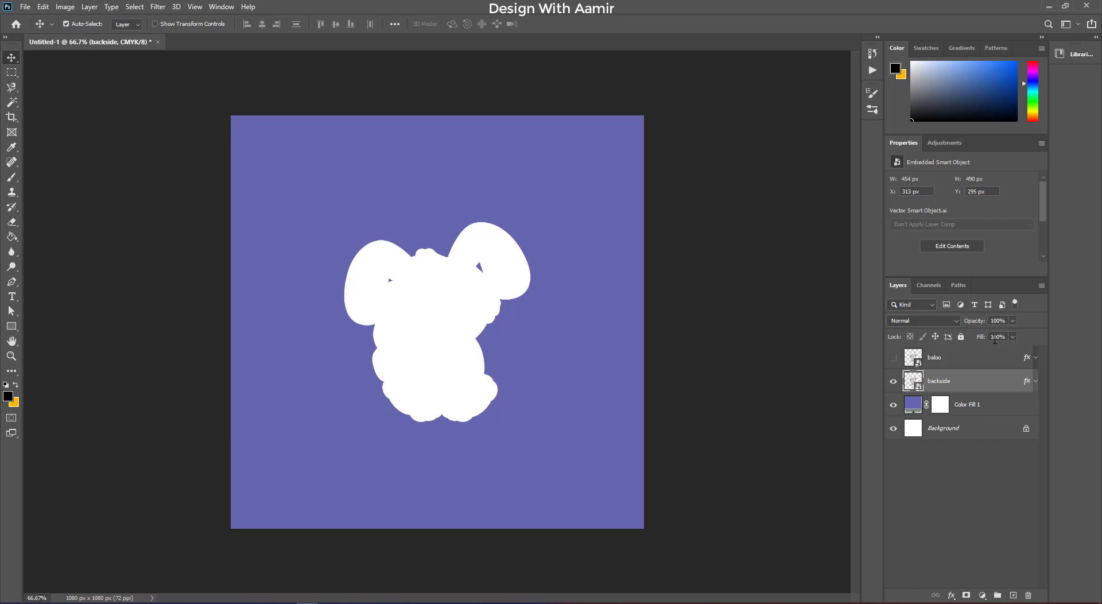
# - Set the backside layer to 60% opacity and show the baloo layer again
pyautogui.moveTo(1012, 336); pyautogui.dragTo(992, 336)
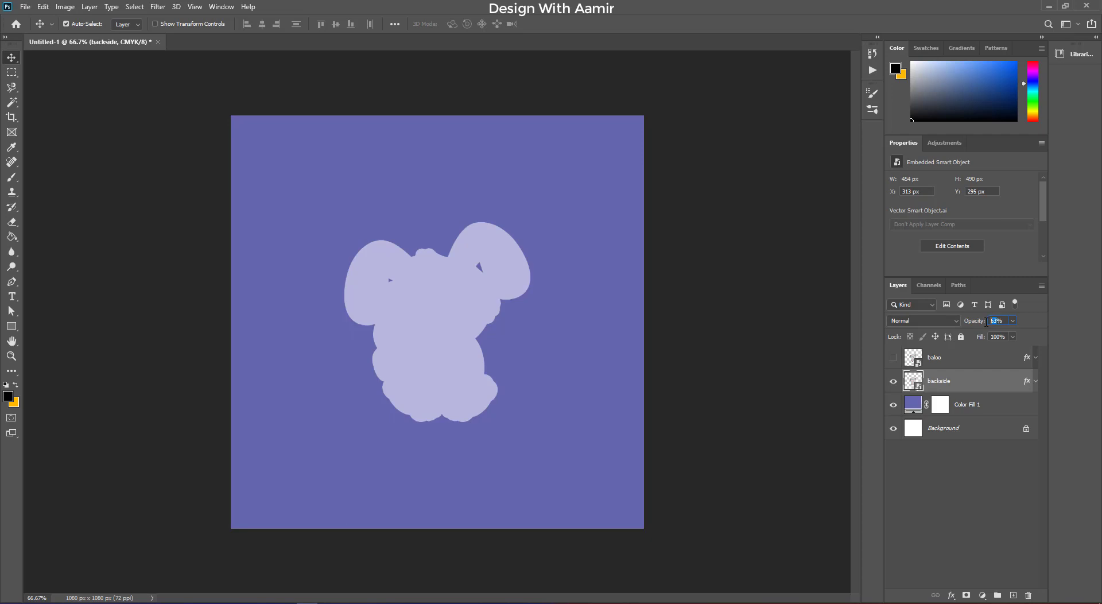
pyautogui.write('60')
pyautogui.press('Return')
pyautogui.click(938, 359)
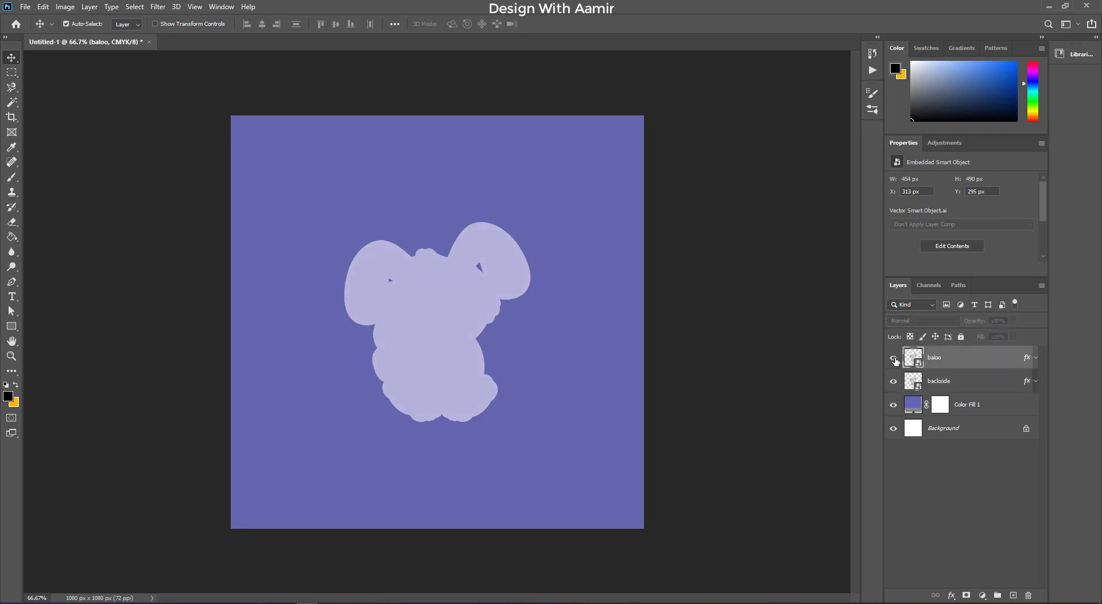
pyautogui.click(894, 359)
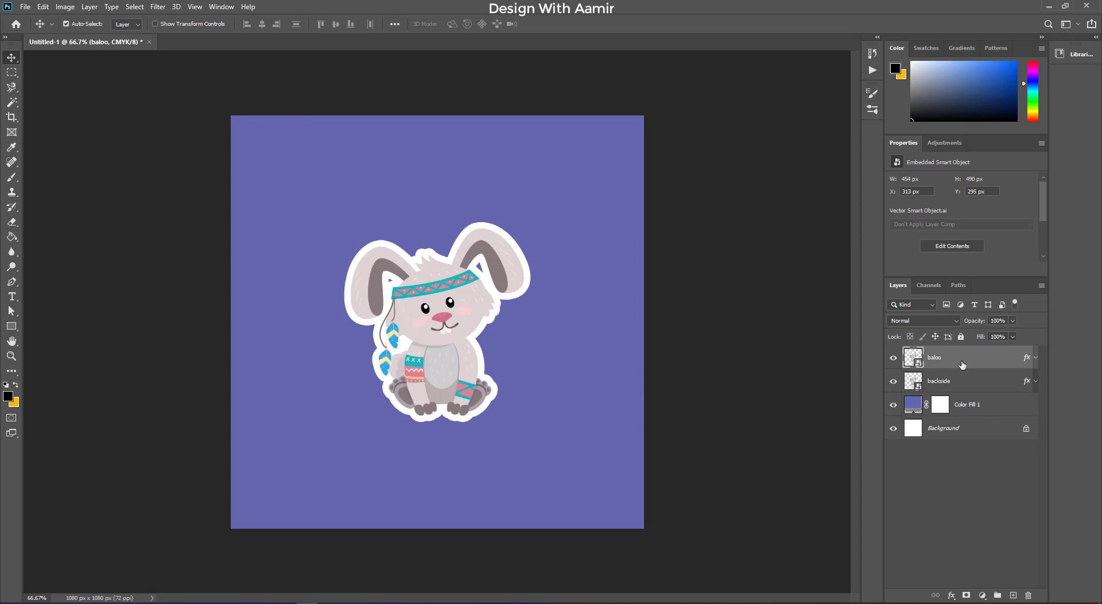
# - Convert the baloo layer to a smart object and bring up the Edit > Transform submenu
pyautogui.click(43, 7)
pyautogui.moveTo(60, 268)
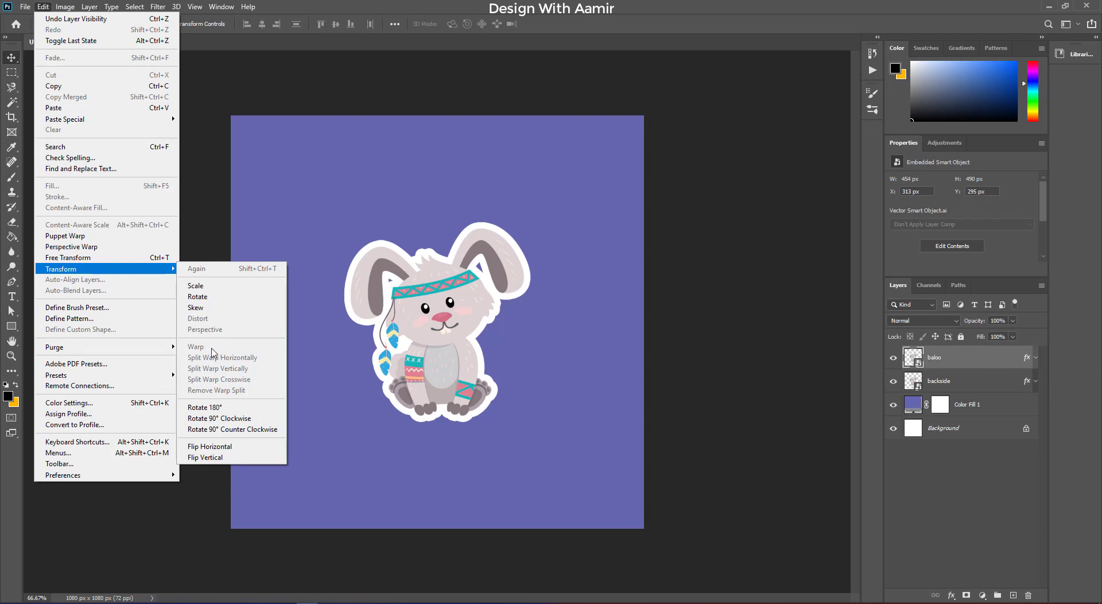
pyautogui.click(469, 364)
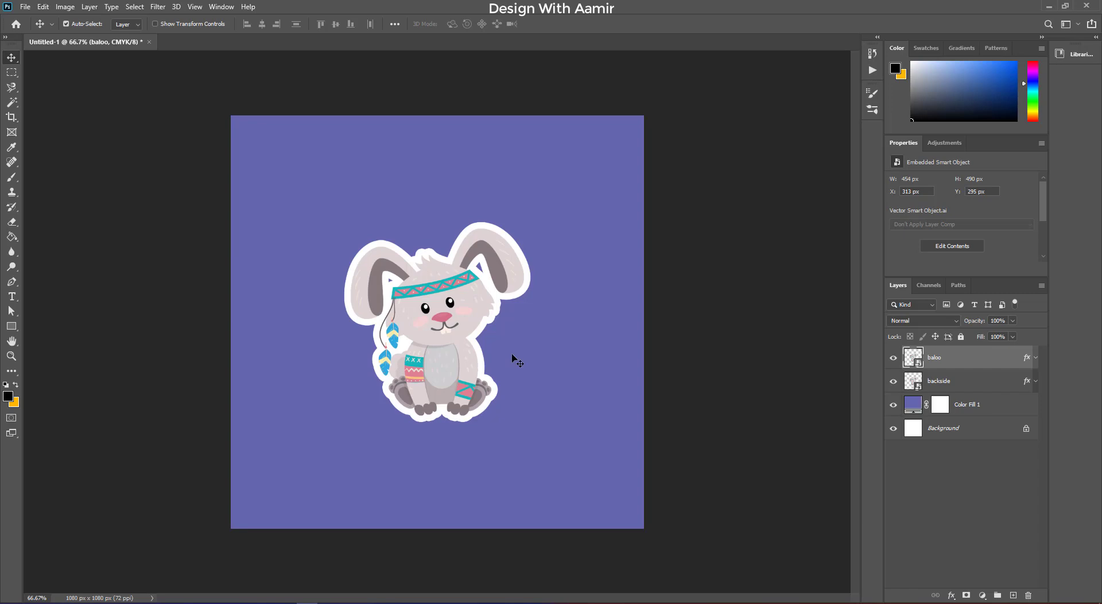
pyautogui.rightClick(981, 357)
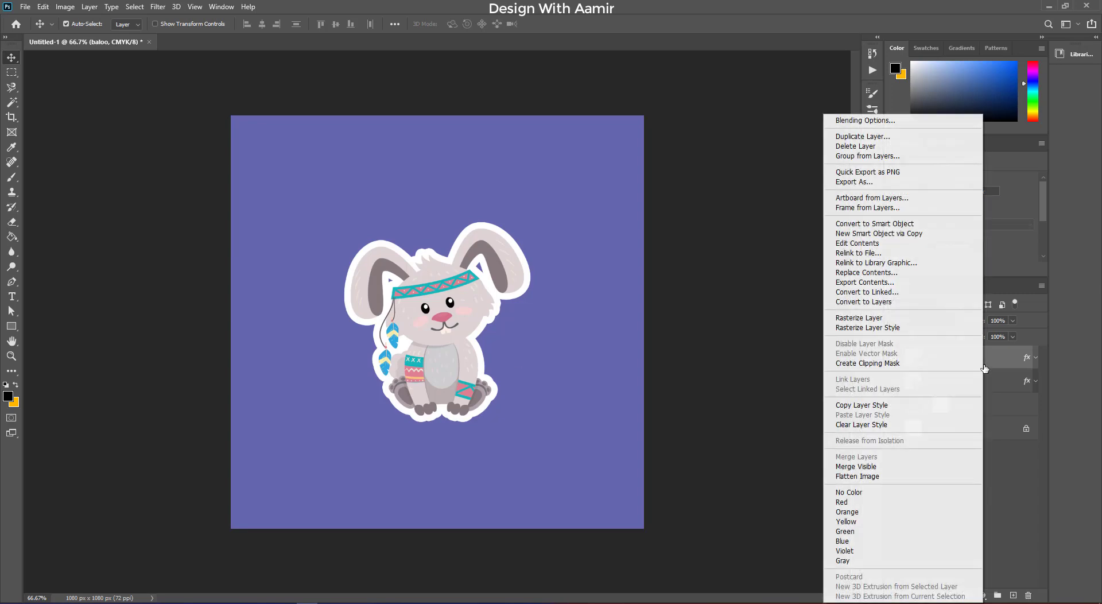
pyautogui.click(871, 223)
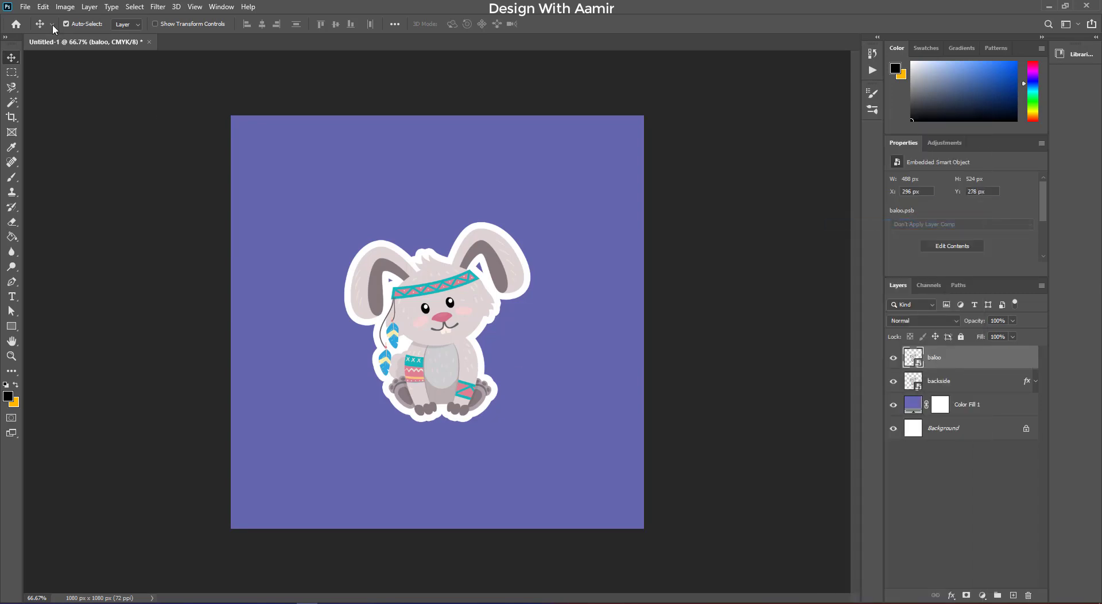
pyautogui.click(43, 7)
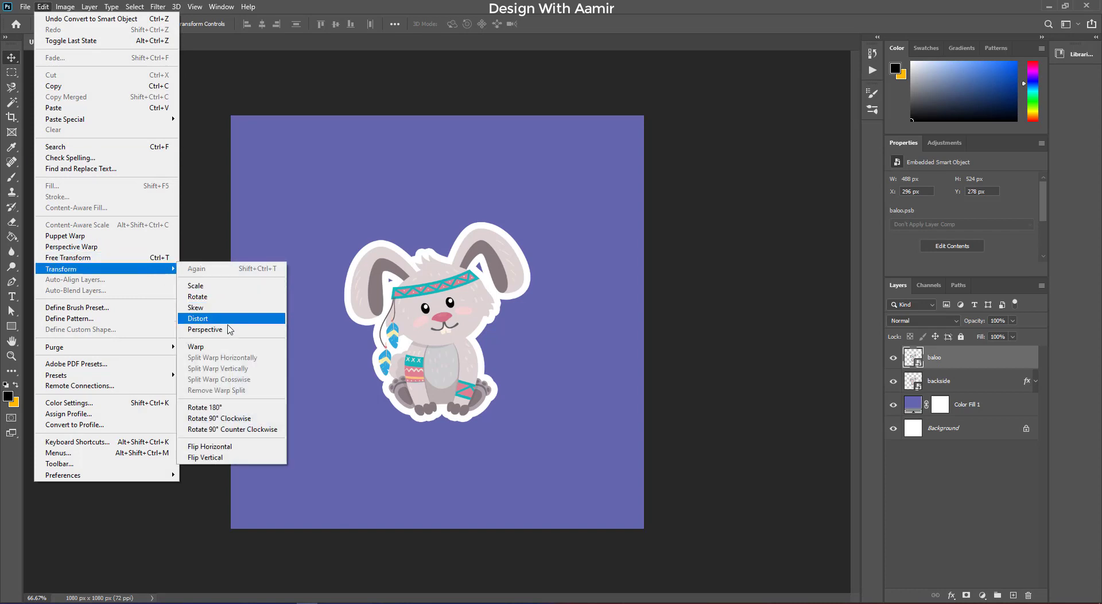
# - Start a Warp transform and try folding several corners inward, then undo the trials
pyautogui.click(198, 347)
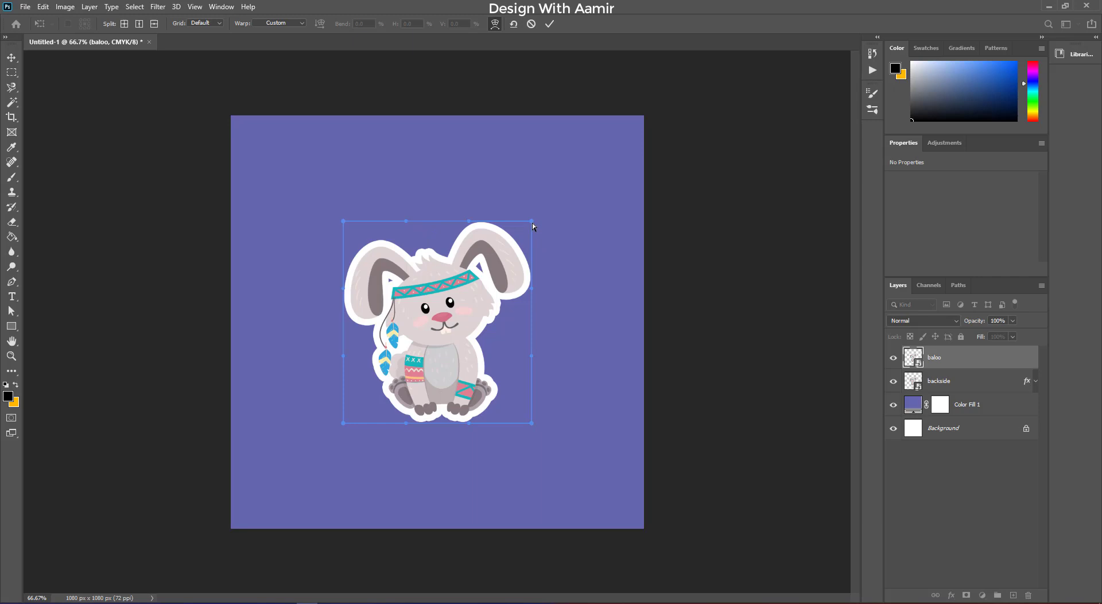
pyautogui.moveTo(532, 223); pyautogui.dragTo(486, 301)
pyautogui.moveTo(531, 422); pyautogui.dragTo(448, 370)
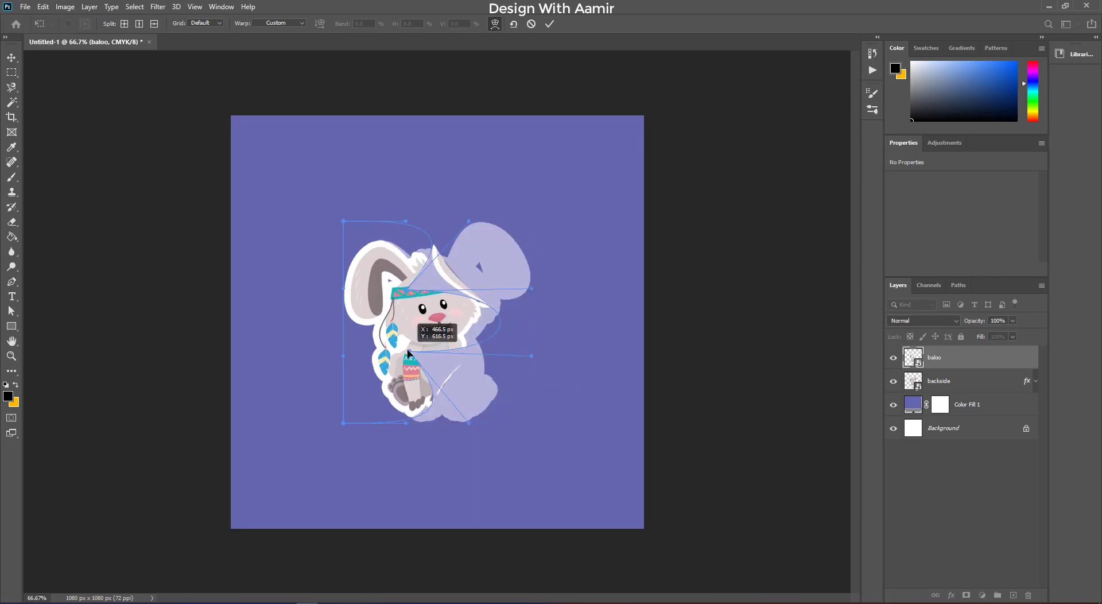
pyautogui.moveTo(343, 422); pyautogui.dragTo(406, 350)
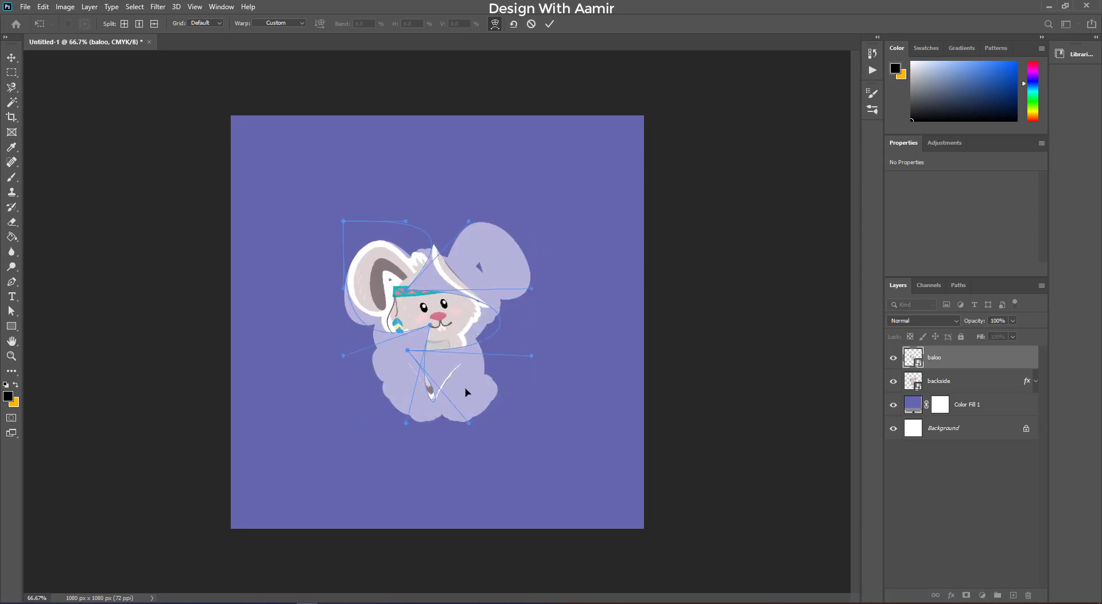
pyautogui.hotkey('ctrl', 'z')
pyautogui.hotkey('ctrl', 'z')
pyautogui.hotkey('ctrl', 'z')
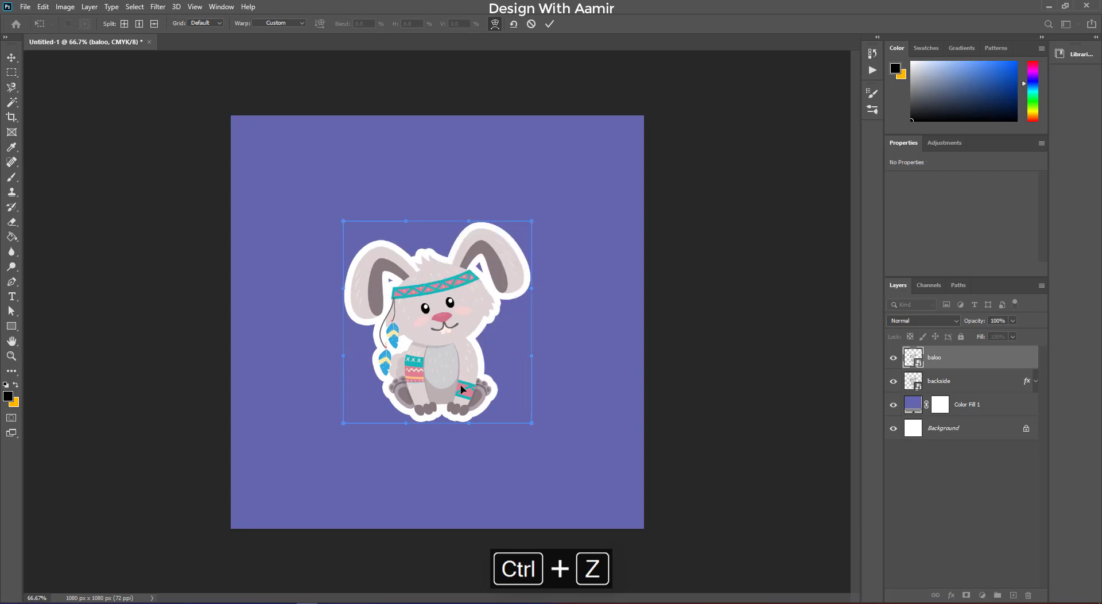
# - Curl the bunny's lower-right corner over like a folded page and commit the warp
pyautogui.moveTo(533, 424)
pyautogui.mouseDown()
pyautogui.moveTo(428, 347)
pyautogui.moveTo(392, 284)
pyautogui.moveTo(390, 305)
pyautogui.mouseUp()
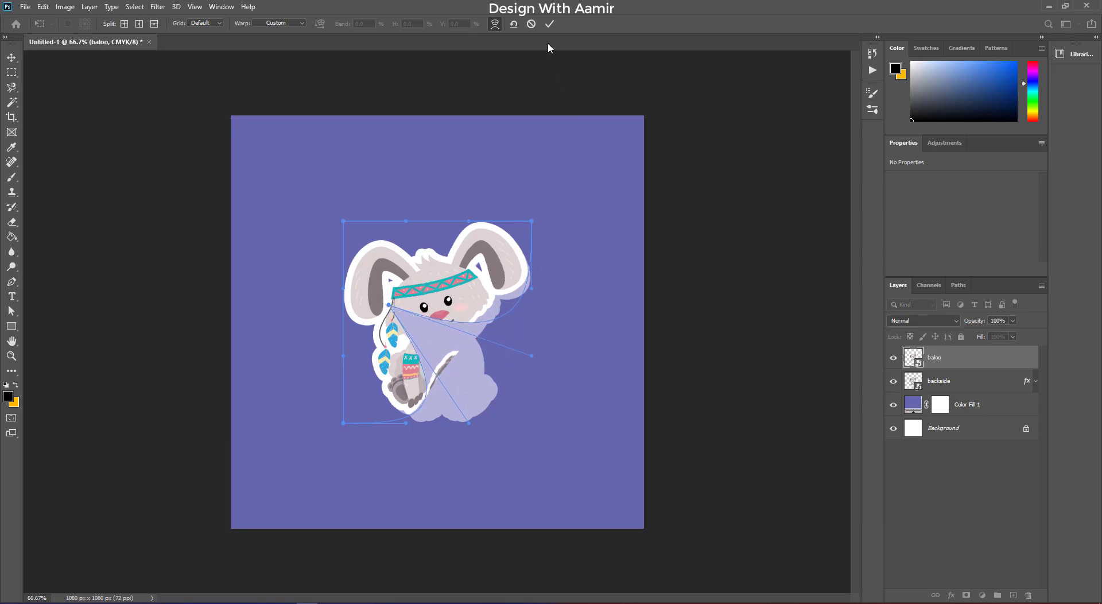
pyautogui.click(548, 23)
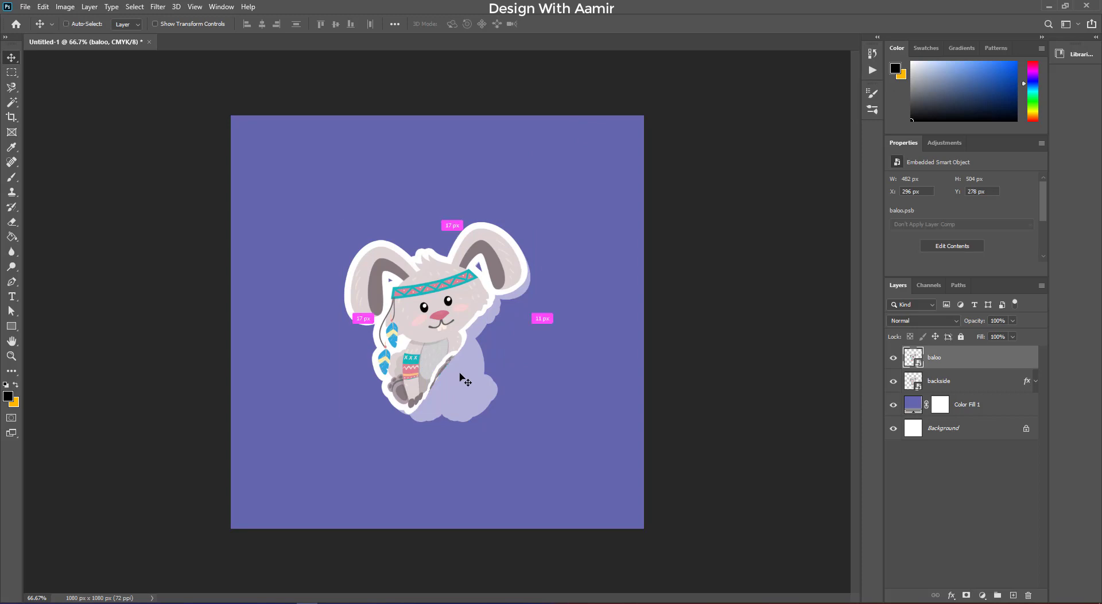
pyautogui.scroll(5, 464, 380)
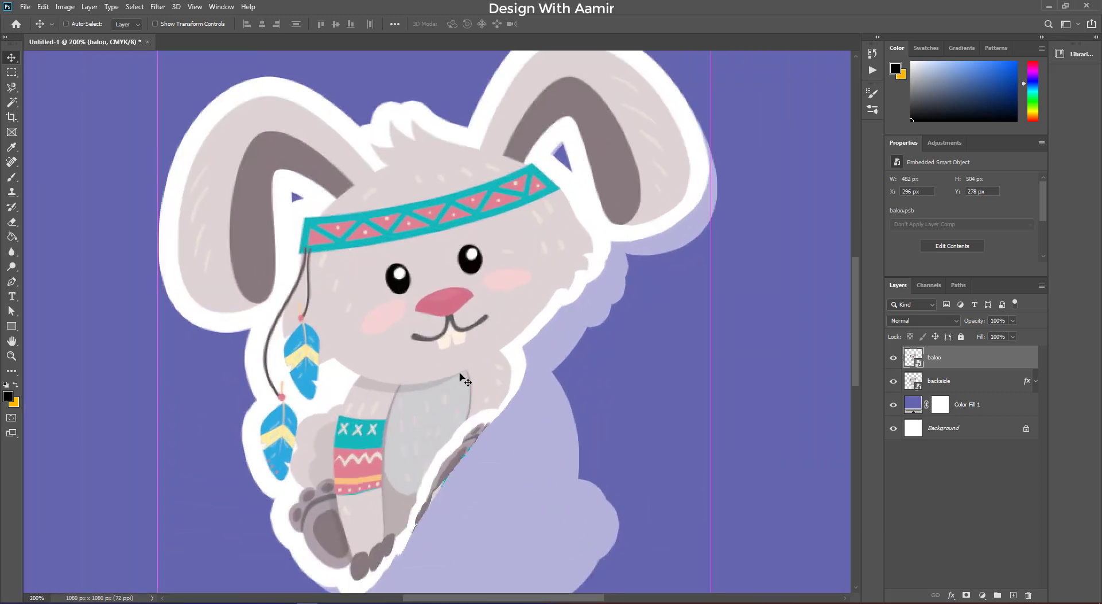
# - At 100% zoom, add a layer named shadow above baloo and clip it to the bunny
pyautogui.hotkey('ctrl', '-')
pyautogui.hotkey('ctrl', '-')
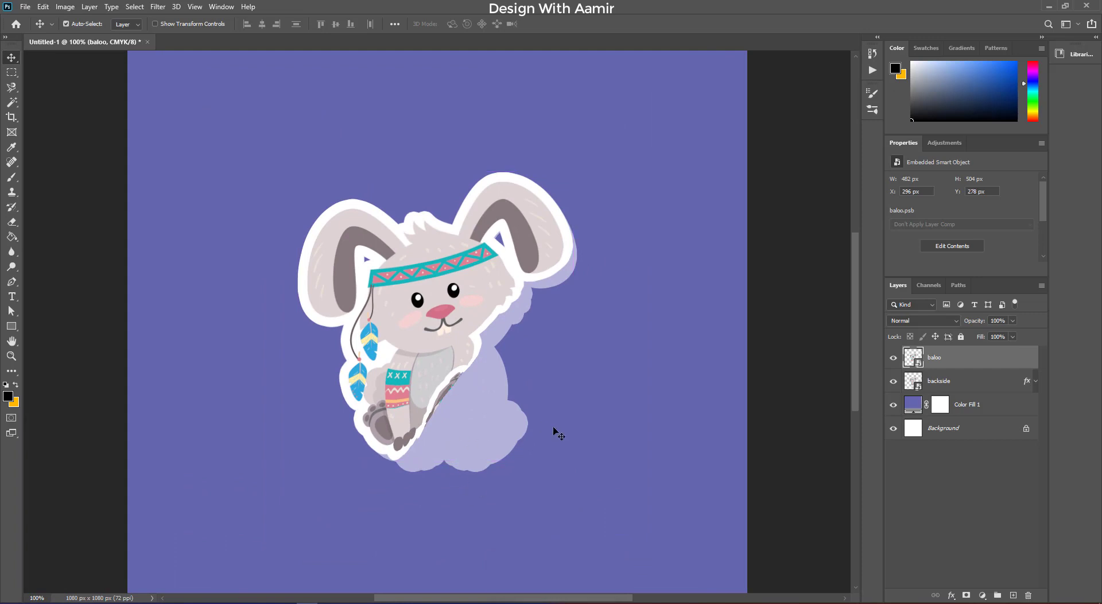
pyautogui.click(1013, 595)
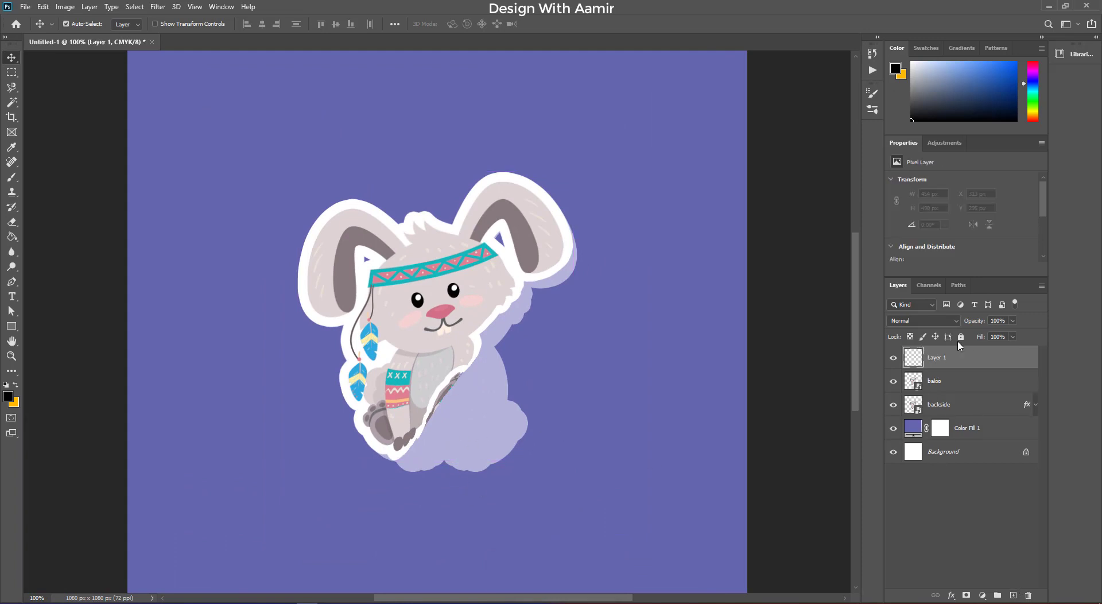
pyautogui.doubleClick(938, 359)
pyautogui.write('shadow')
pyautogui.press('Return')
pyautogui.keyDown('alt'); pyautogui.click(925, 370); pyautogui.keyUp('alt')
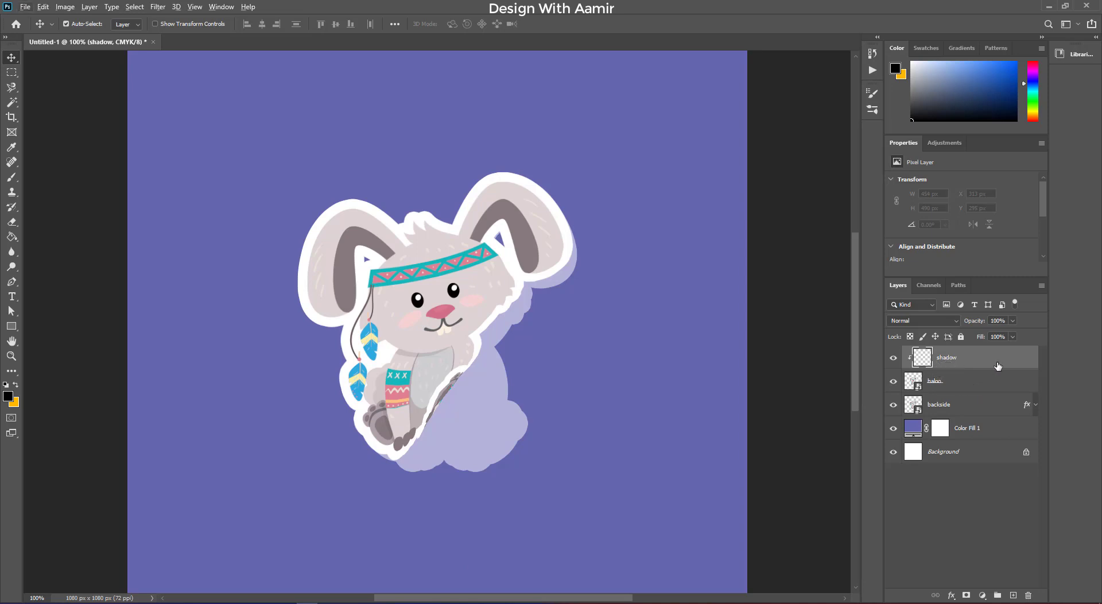
# - Choose the Brush tool with black foreground and a Soft Round tip around 174 px
pyautogui.click(12, 177)
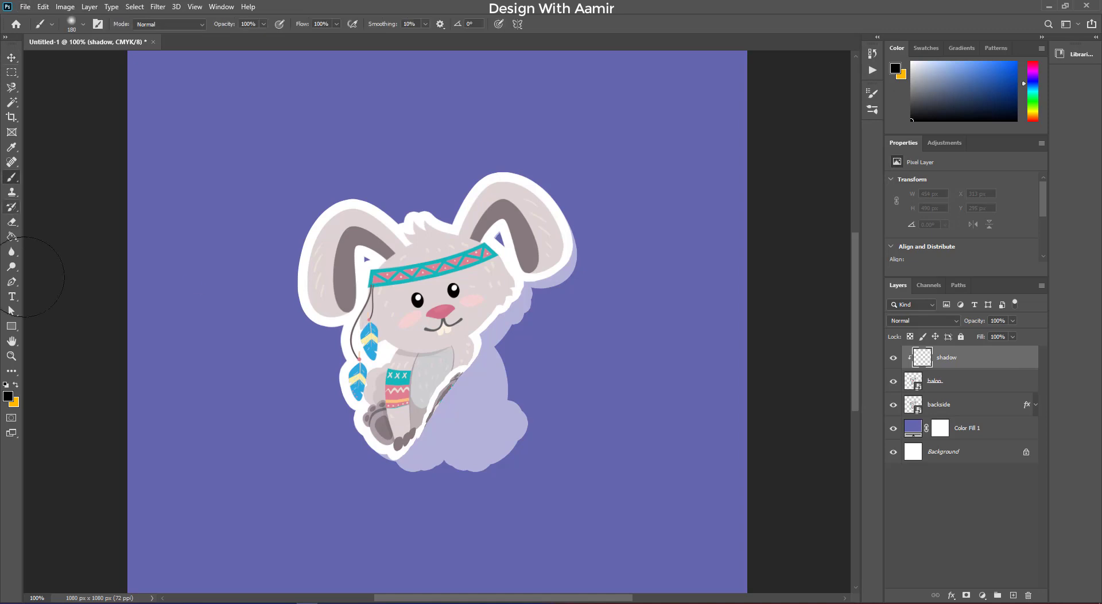
pyautogui.click(8, 395)
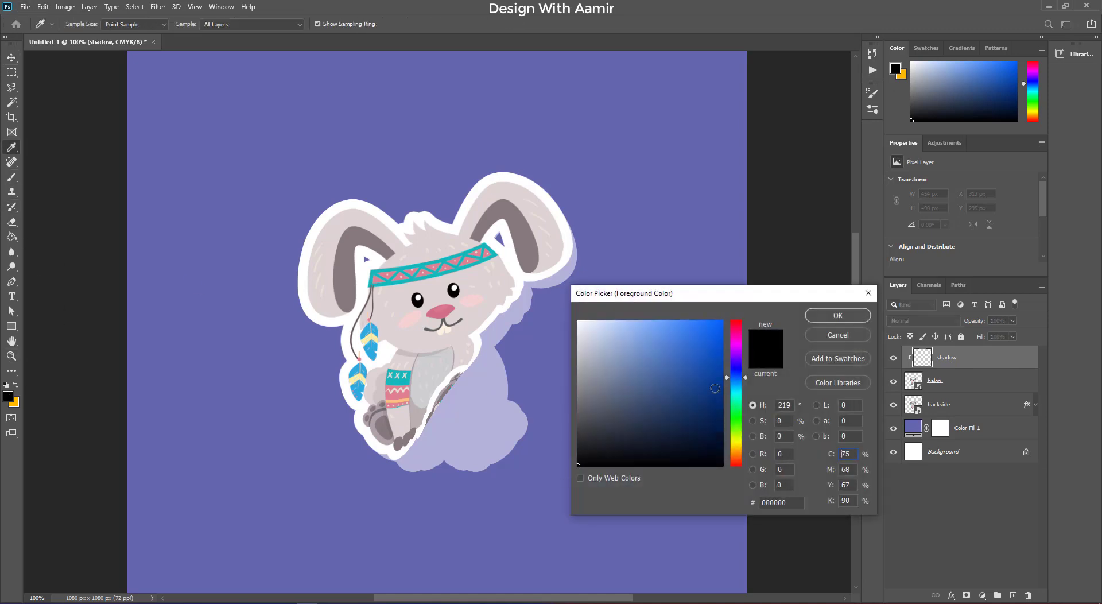
pyautogui.click(819, 319)
pyautogui.rightClick(503, 320)
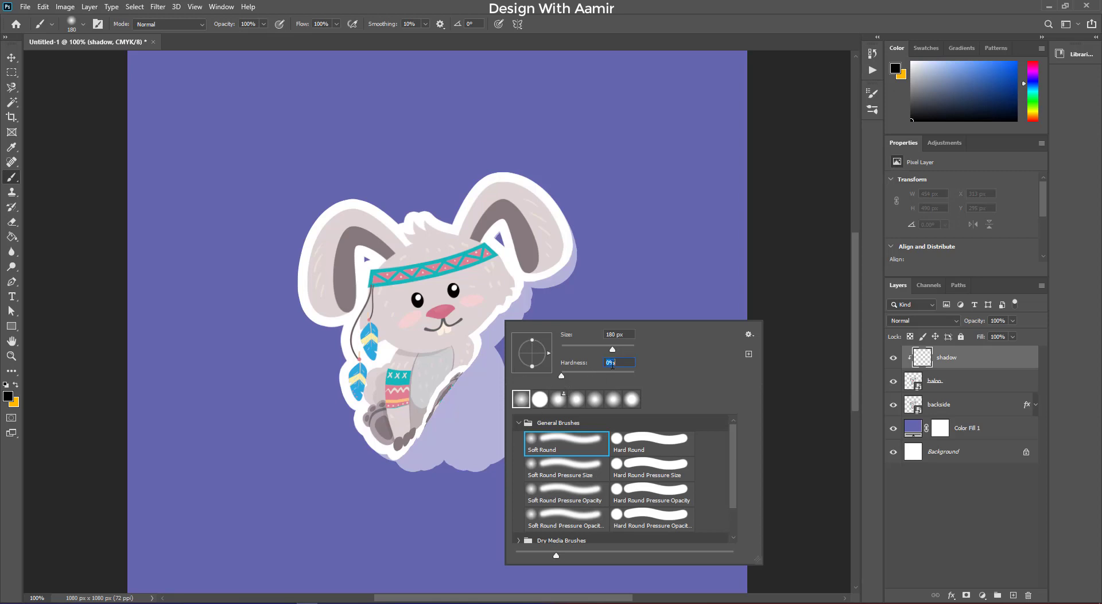
pyautogui.moveTo(611, 349); pyautogui.dragTo(614, 349)
pyautogui.press('Return')
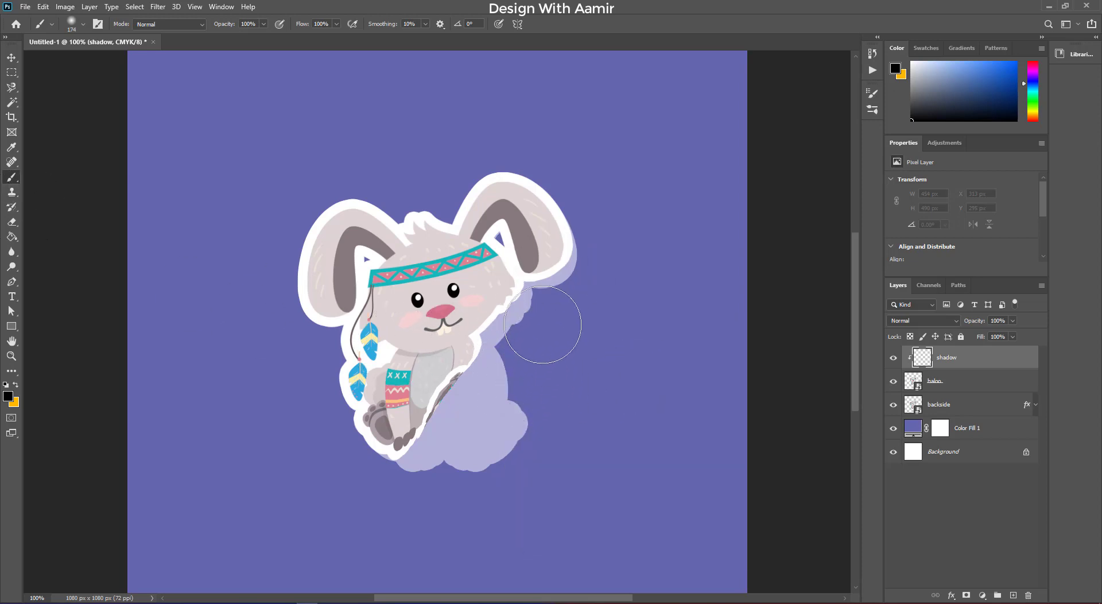
# - Paint soft grey shading along the curled fold edge, undoing and repainting until subtle
pyautogui.moveTo(525, 284); pyautogui.dragTo(404, 435)
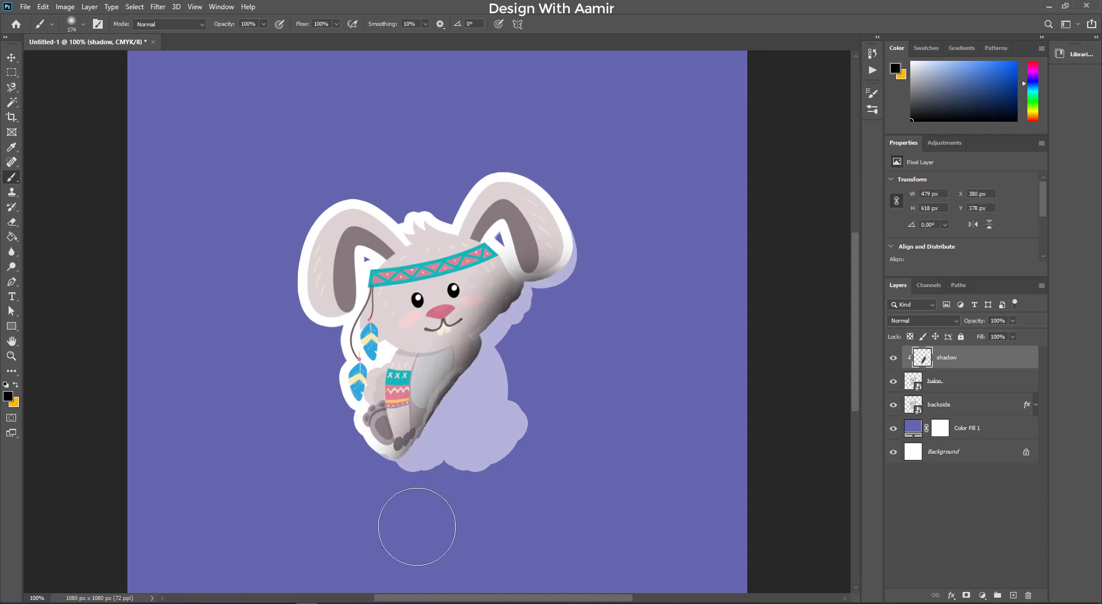
pyautogui.hotkey('ctrl', 'z')
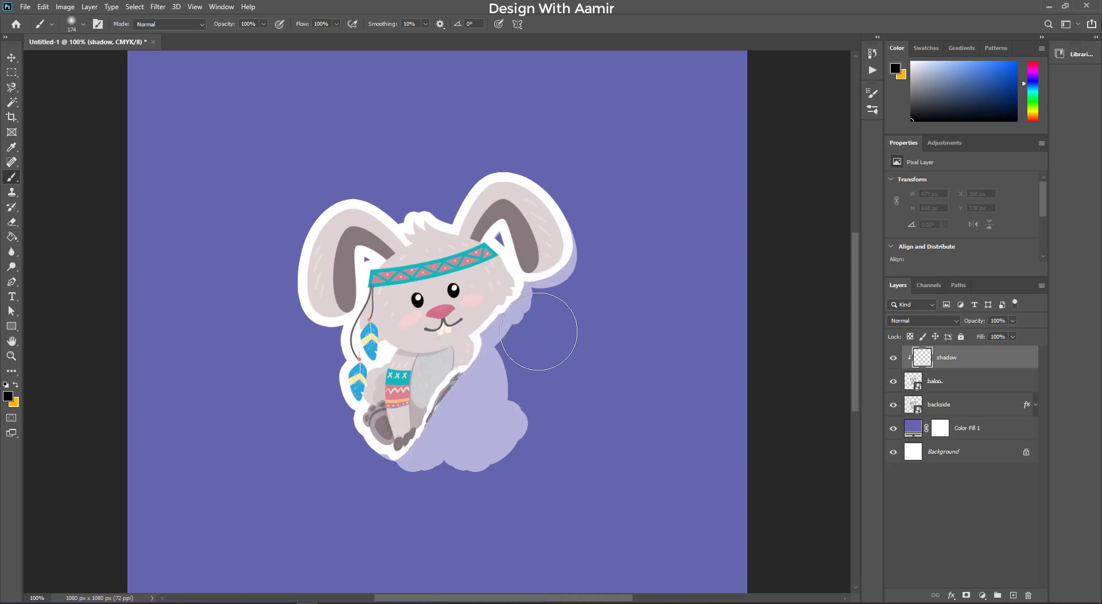
pyautogui.moveTo(533, 293); pyautogui.dragTo(430, 447)
pyautogui.hotkey('ctrl', 'z')
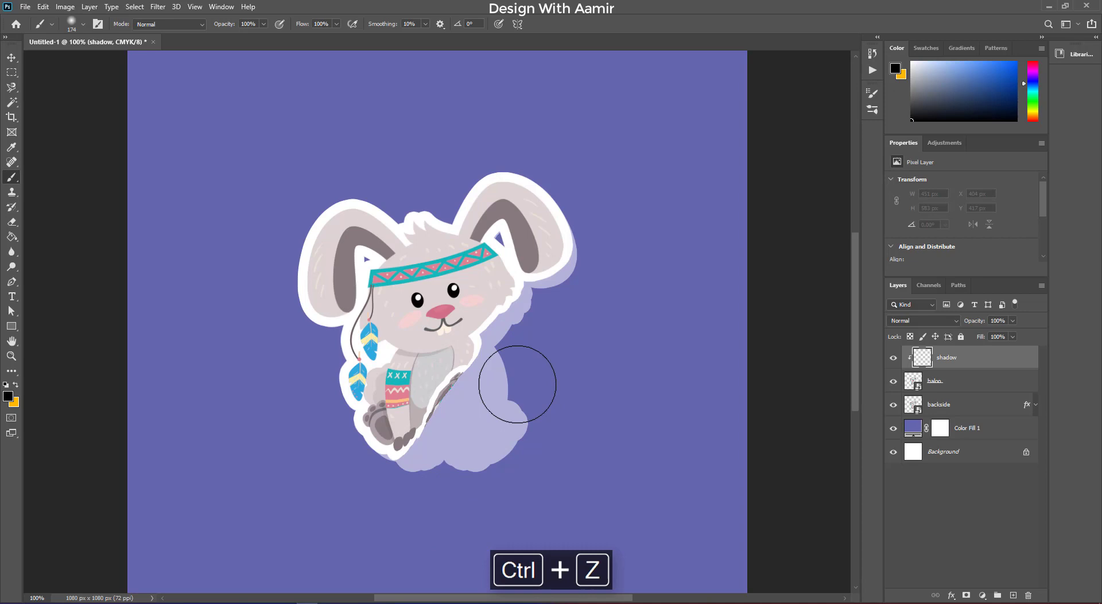
pyautogui.moveTo(517, 361); pyautogui.dragTo(455, 464)
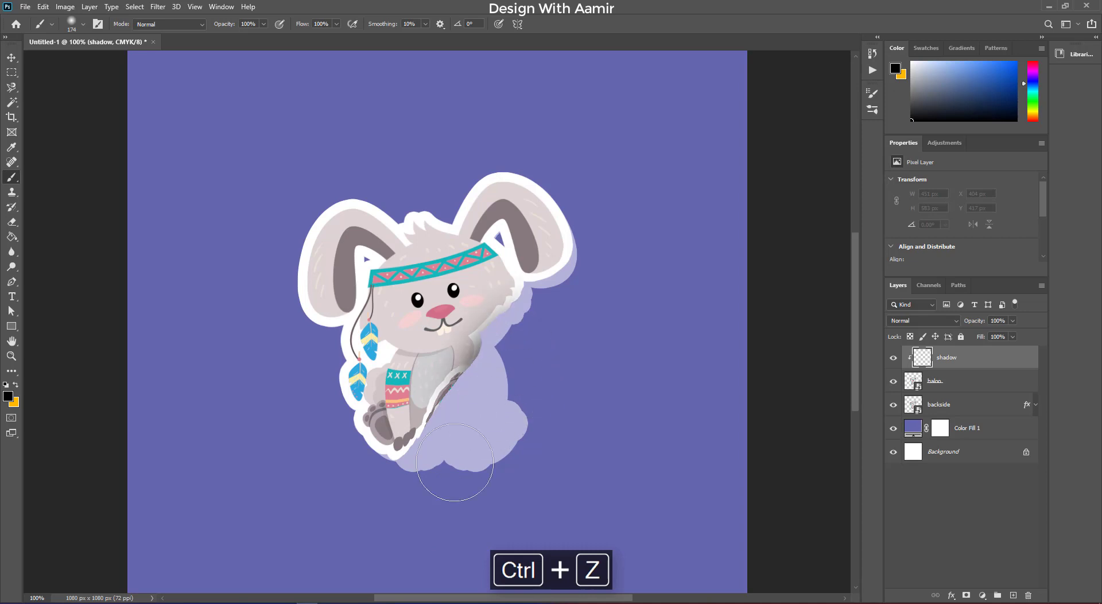
pyautogui.moveTo(533, 326); pyautogui.dragTo(405, 447)
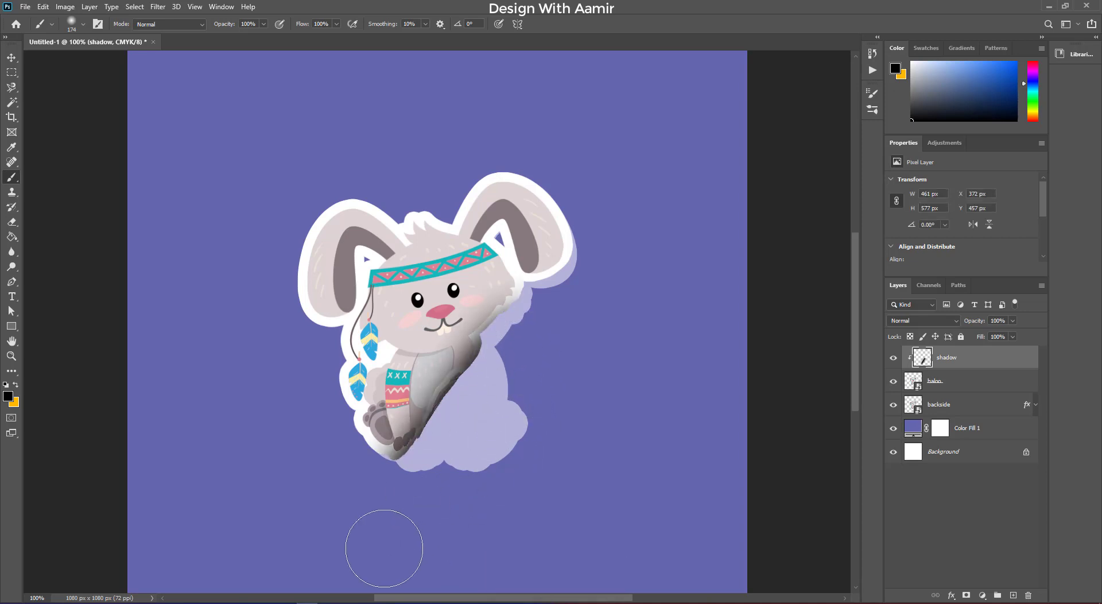
pyautogui.hotkey('ctrl', 'z')
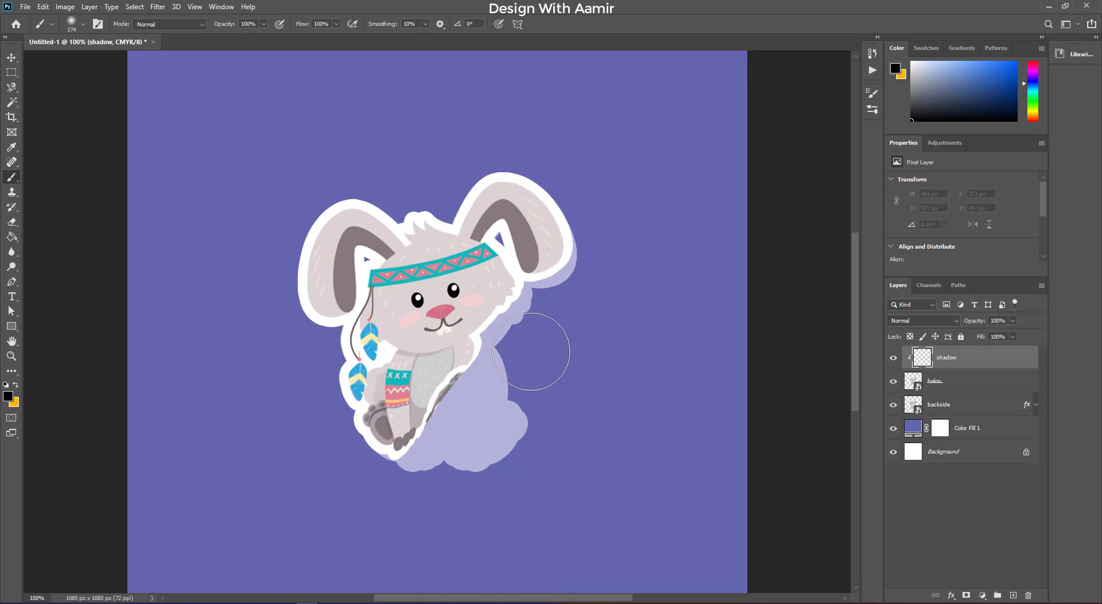
pyautogui.moveTo(521, 331); pyautogui.dragTo(405, 447)
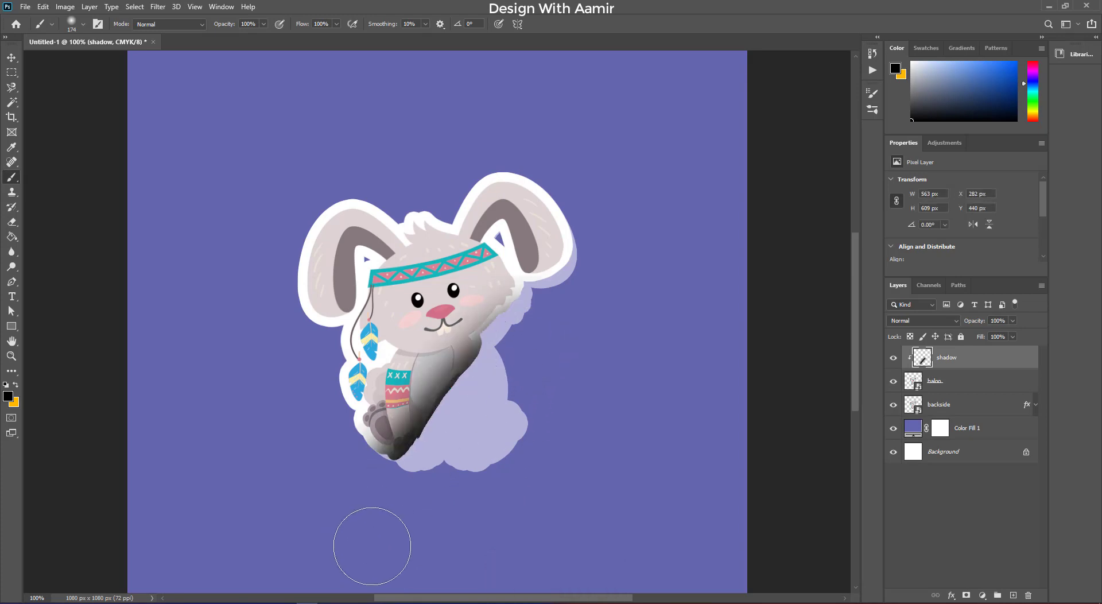
pyautogui.hotkey('ctrl', 'z')
pyautogui.moveTo(538, 322); pyautogui.dragTo(405, 447)
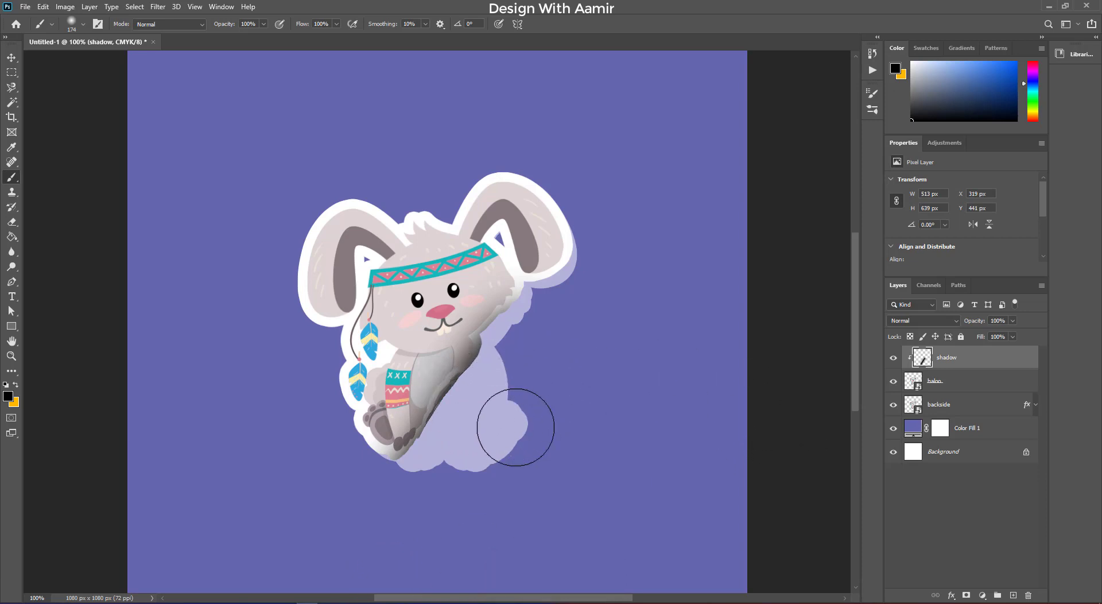
pyautogui.click(12, 57)
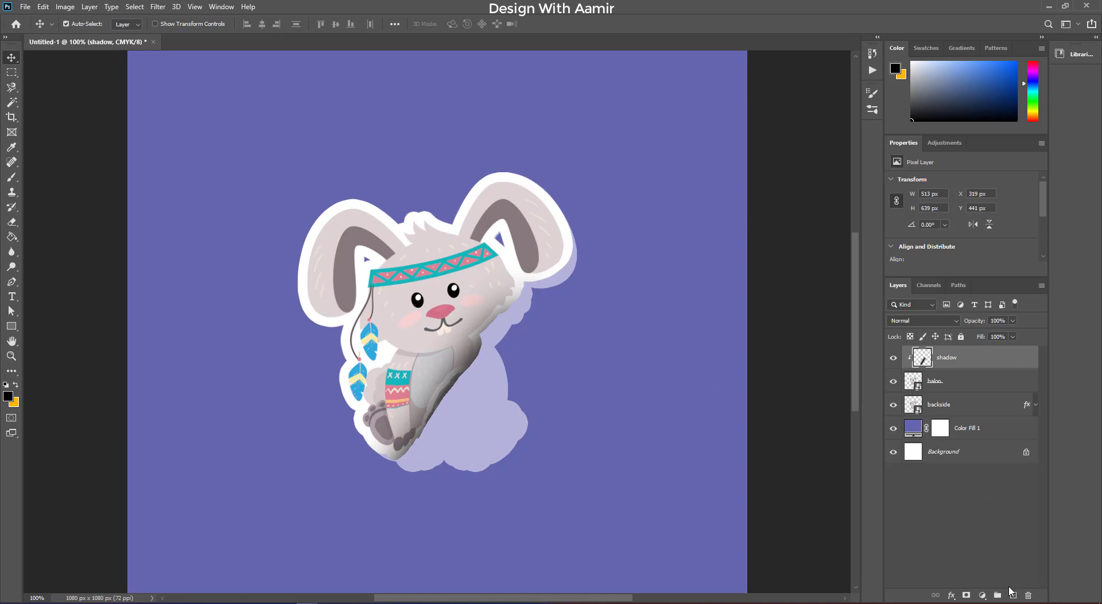
# - Add a top layer named underside, then make the shadow layer active
pyautogui.click(1012, 594)
pyautogui.doubleClick(936, 357)
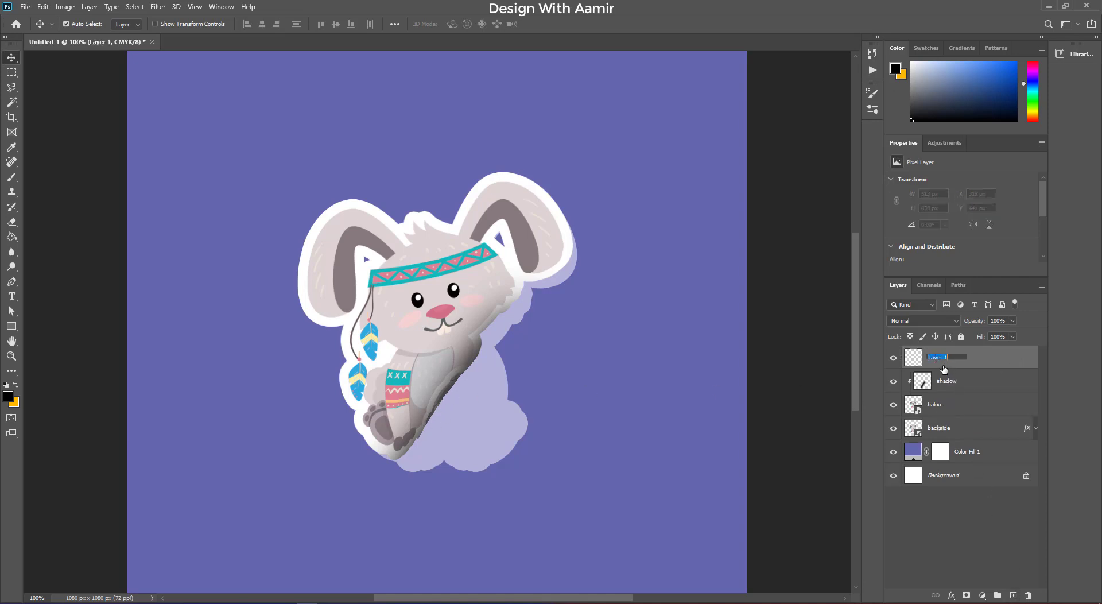
pyautogui.write('underside')
pyautogui.press('Return')
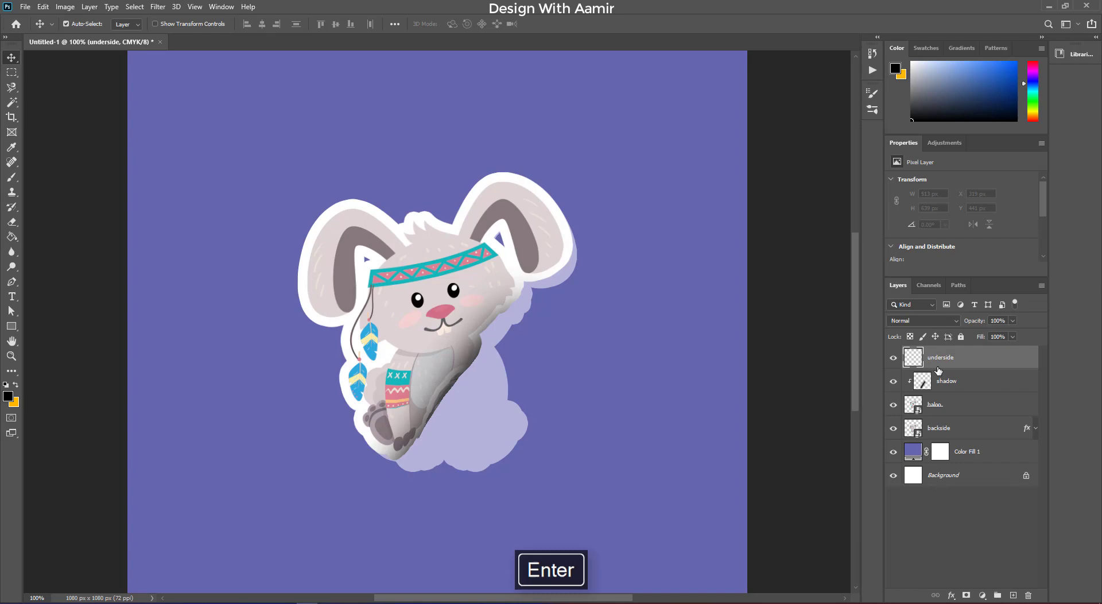
pyautogui.click(960, 382)
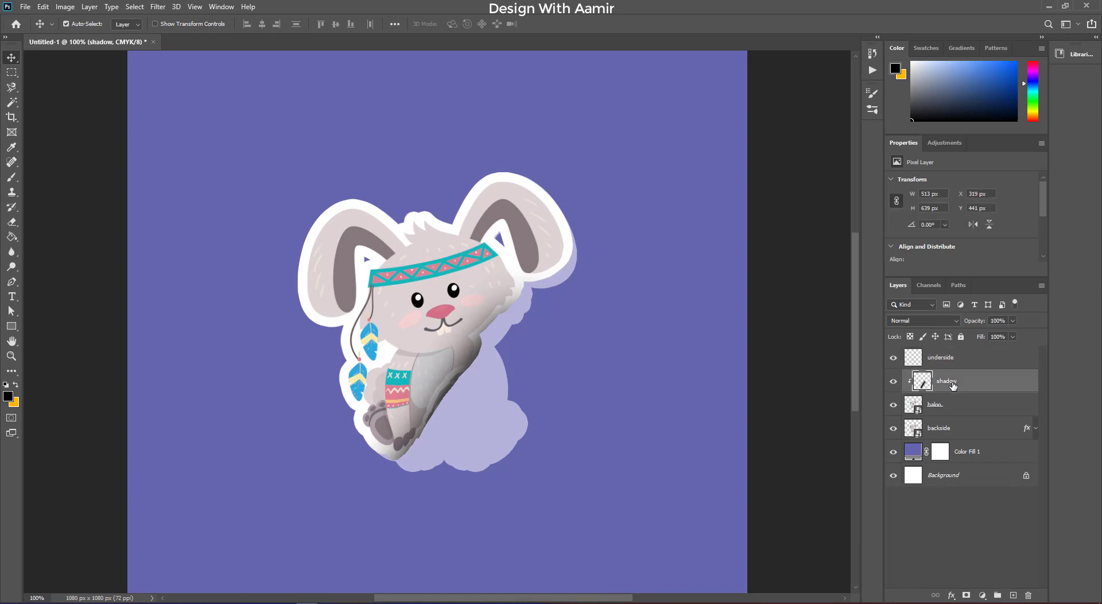
# - Feather the shadow layer's Blend If underlying-layer highlights to 215/255 and apply it
pyautogui.rightClick(1005, 391)
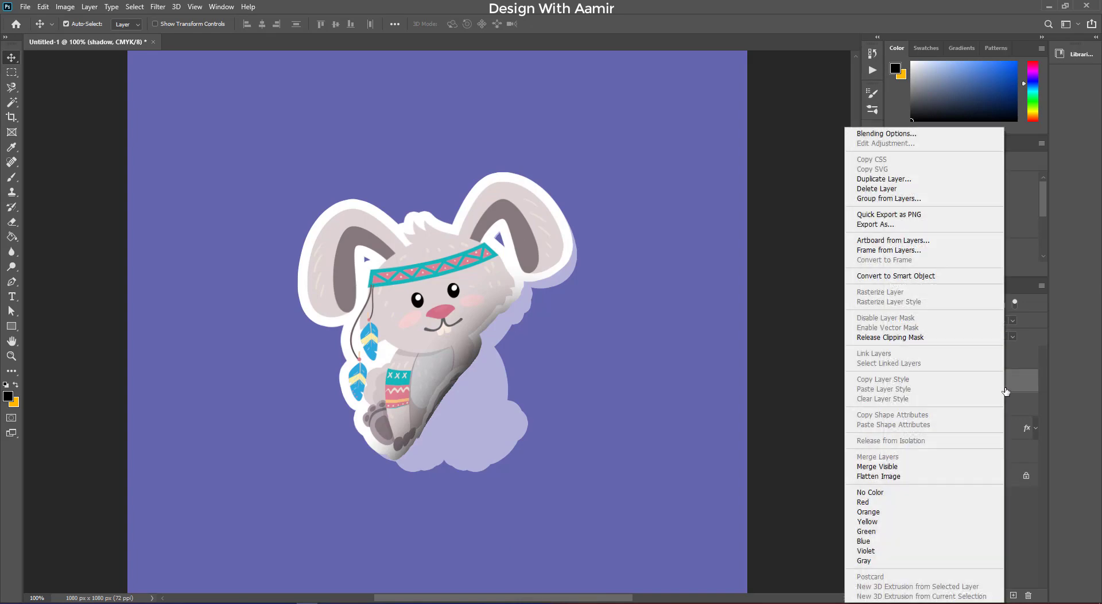
pyautogui.click(904, 135)
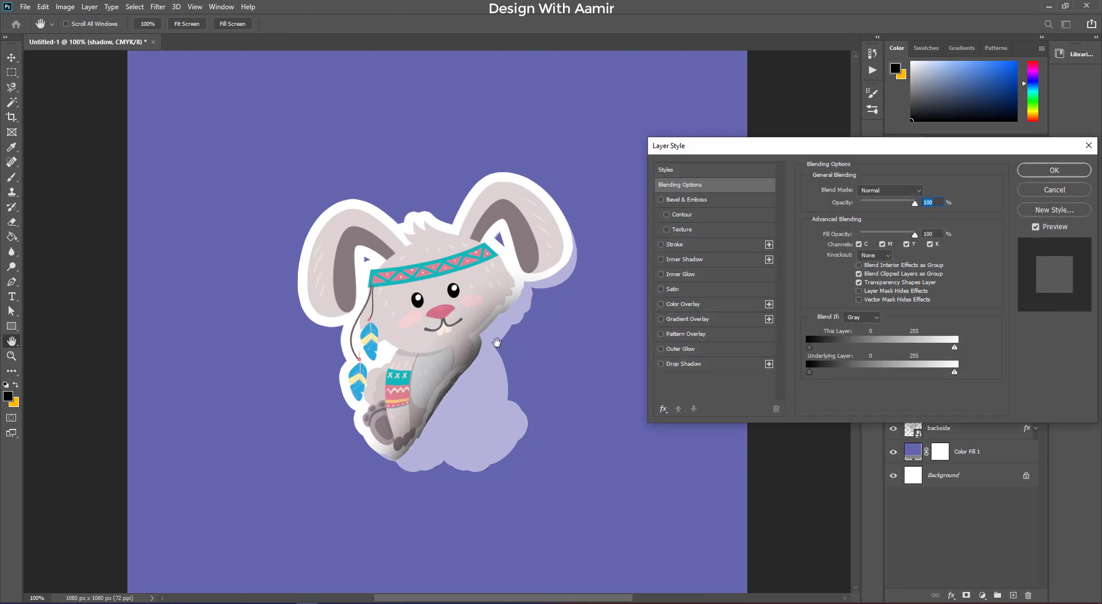
pyautogui.moveTo(954, 373); pyautogui.dragTo(941, 376)
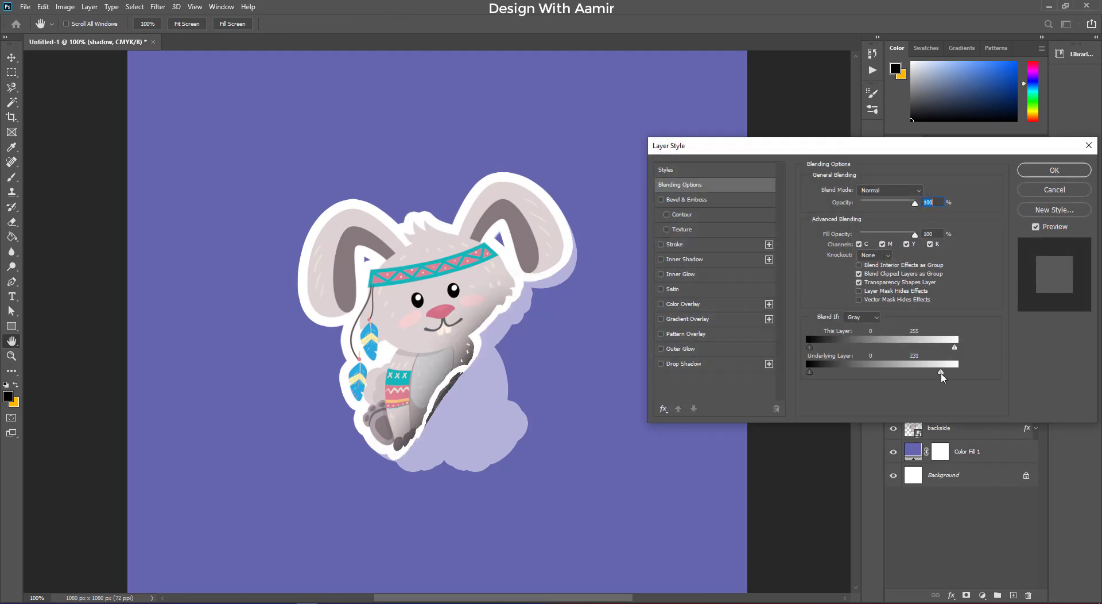
pyautogui.moveTo(849, 373); pyautogui.dragTo(953, 372)
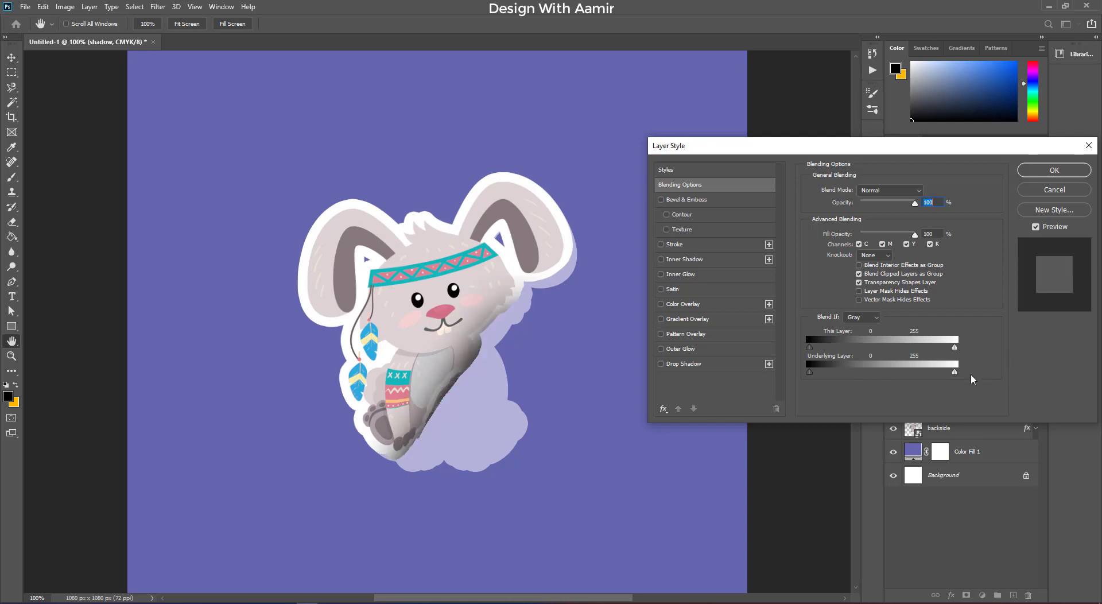
pyautogui.press('alt')
pyautogui.keyDown('alt'); pyautogui.moveTo(955, 373); pyautogui.dragTo(917, 373); pyautogui.keyUp('alt')
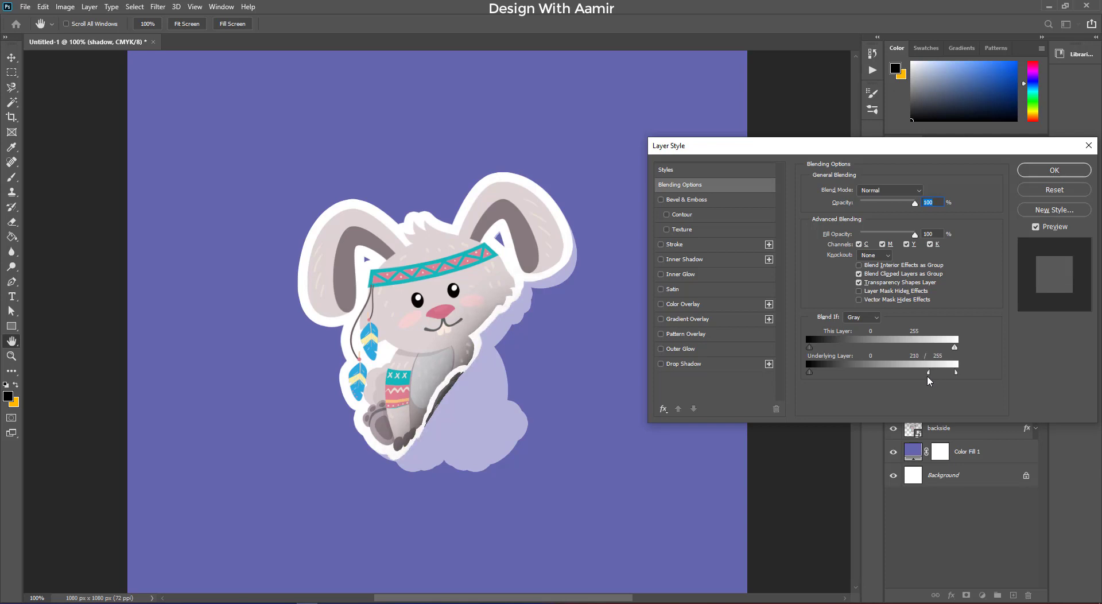
pyautogui.moveTo(889, 374); pyautogui.dragTo(933, 372)
pyautogui.moveTo(936, 373); pyautogui.dragTo(927, 372)
pyautogui.click(1037, 227)
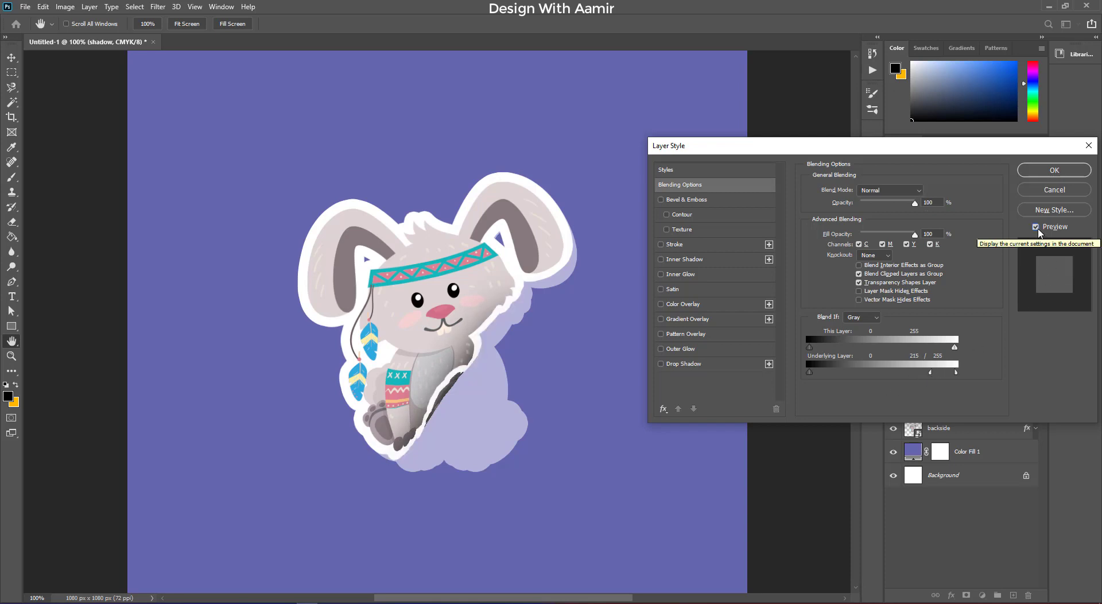
pyautogui.click(1036, 228)
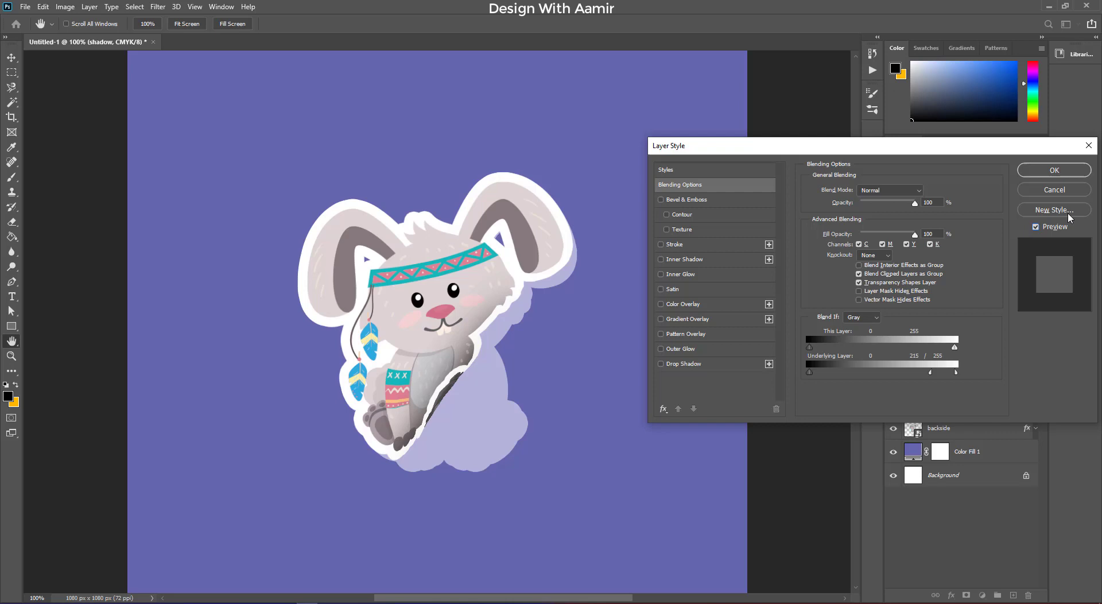
pyautogui.click(1053, 170)
# - Clip the underside layer to the shadow layer and zoom in on the bunny
pyautogui.click(940, 358)
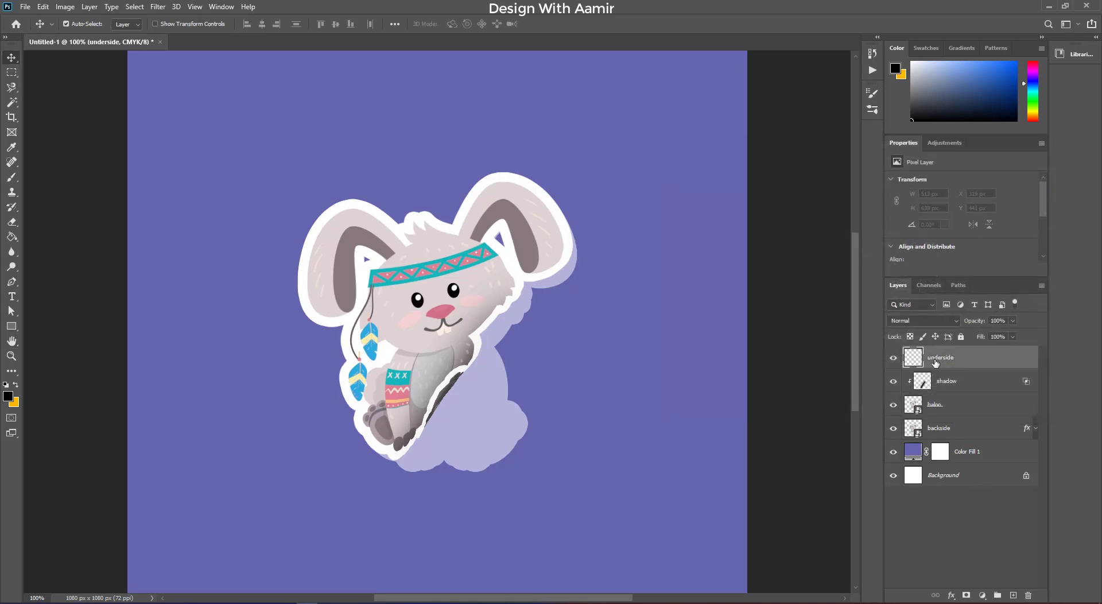
pyautogui.keyDown('alt'); pyautogui.click(952, 370); pyautogui.keyUp('alt')
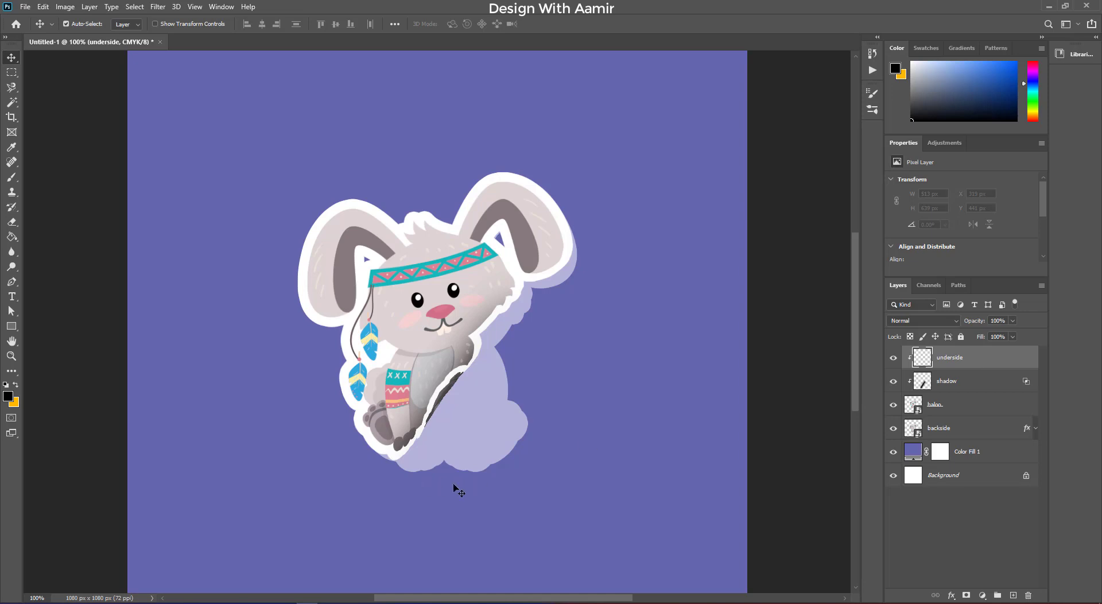
pyautogui.press('z')
pyautogui.moveTo(463, 391); pyautogui.dragTo(482, 389)
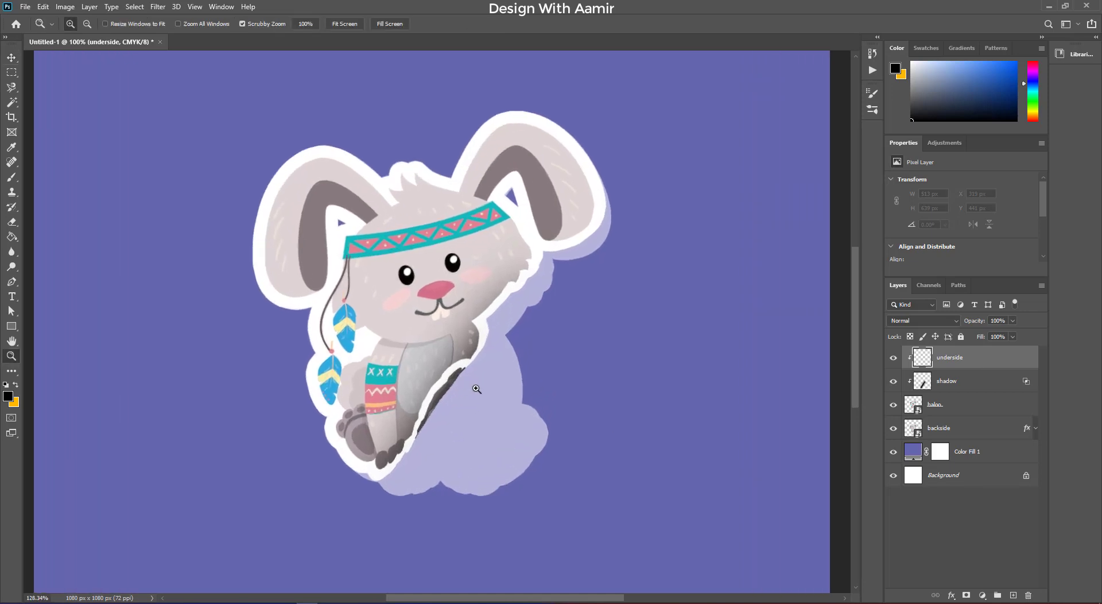
# - Paint white with a 32 px hard round brush over the dark streak on the lower edge
pyautogui.click(12, 177)
pyautogui.rightClick(236, 322)
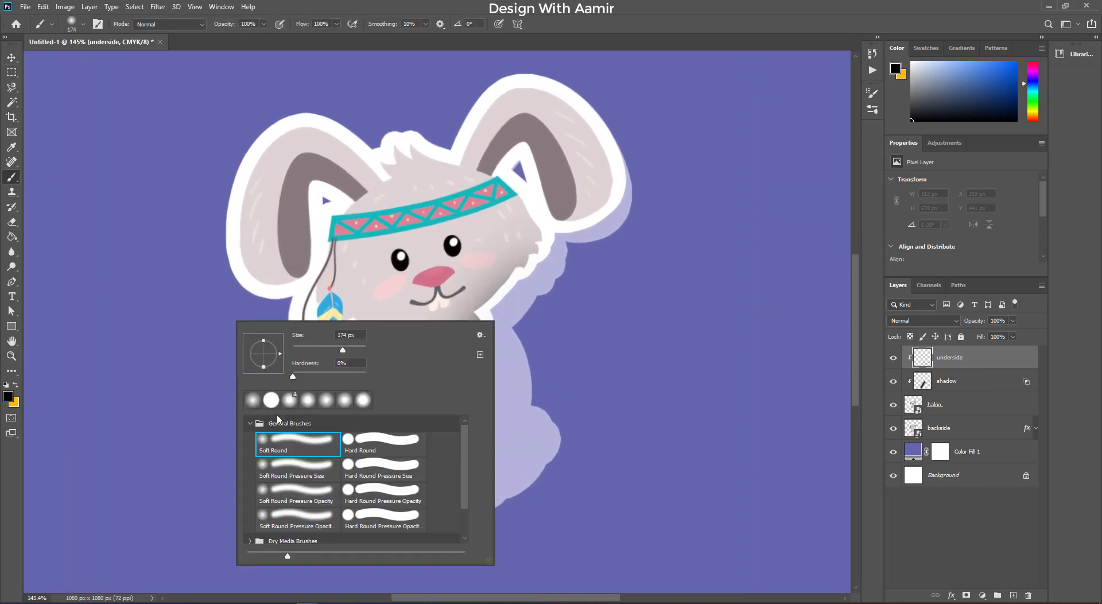
pyautogui.click(253, 399)
pyautogui.moveTo(342, 350); pyautogui.dragTo(298, 350)
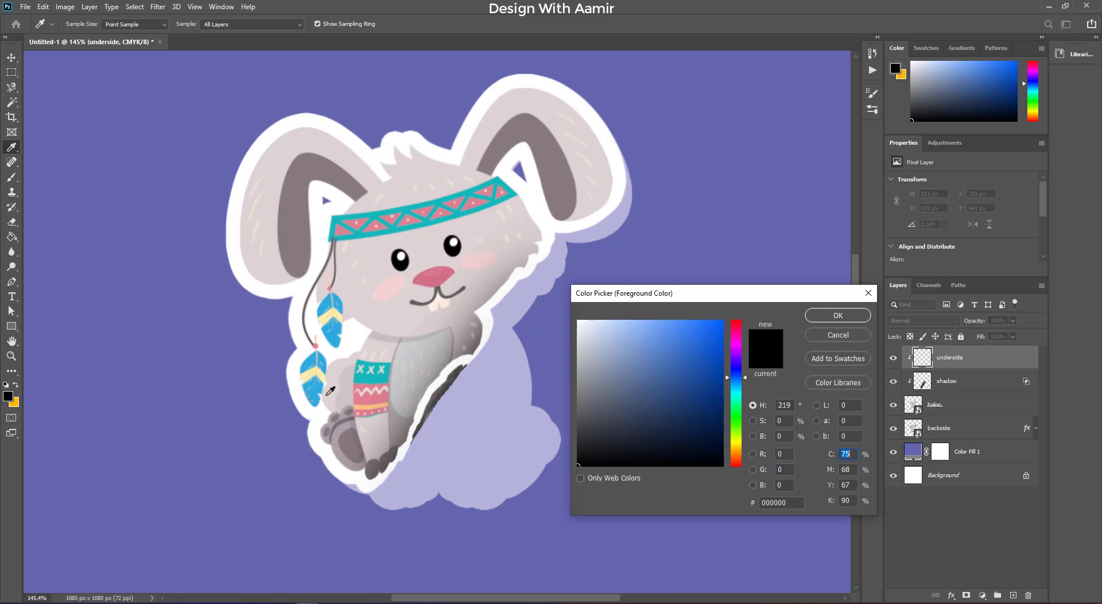
pyautogui.click(826, 319)
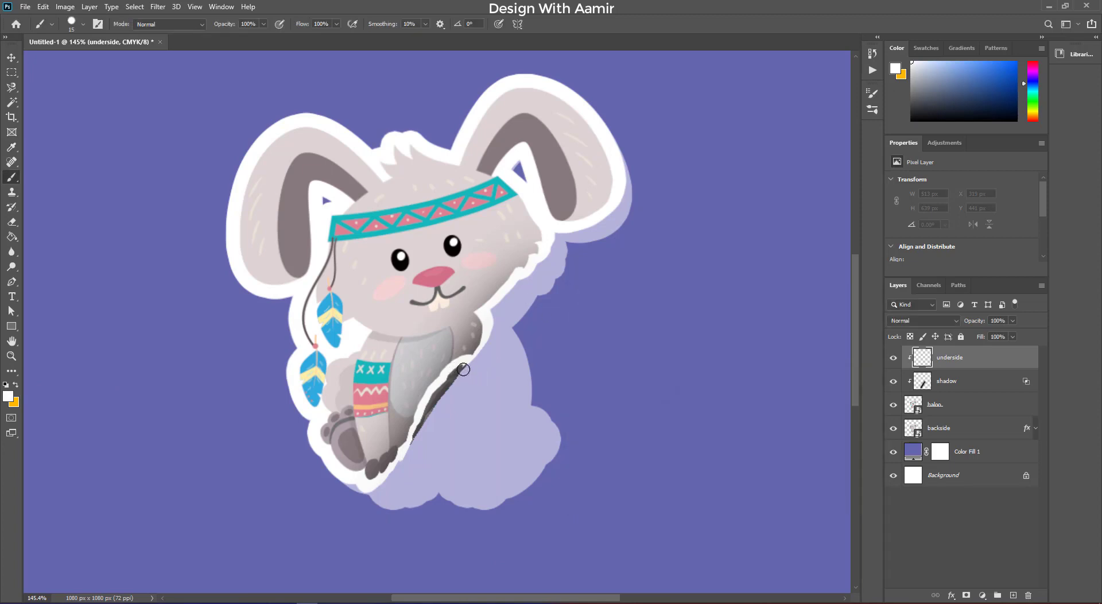
pyautogui.moveTo(463, 371)
pyautogui.mouseDown()
pyautogui.moveTo(411, 447)
pyautogui.moveTo(435, 402)
pyautogui.moveTo(419, 443)
pyautogui.mouseUp()
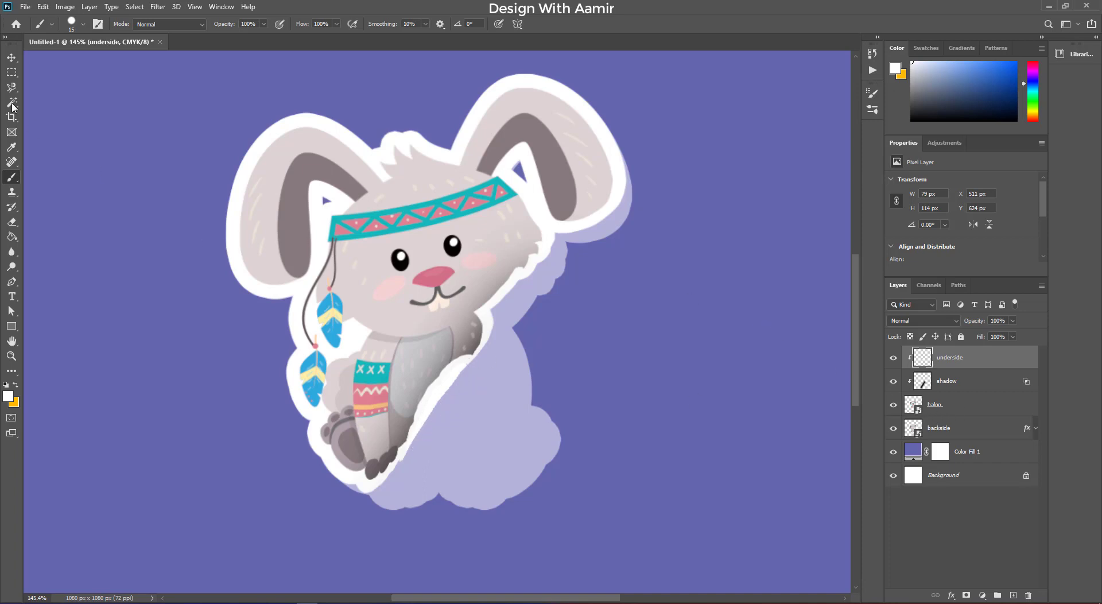
# - Zoom back out to the whole sticker and select the backside layer
pyautogui.click(12, 57)
pyautogui.hotkey('ctrl', '0')
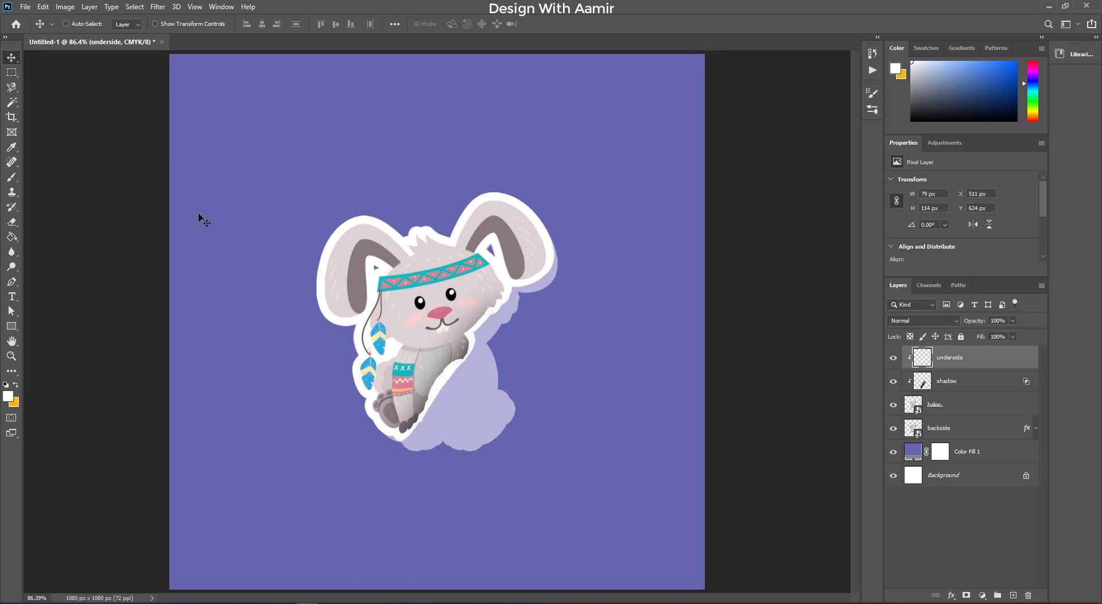
pyautogui.hotkey('ctrl', '-')
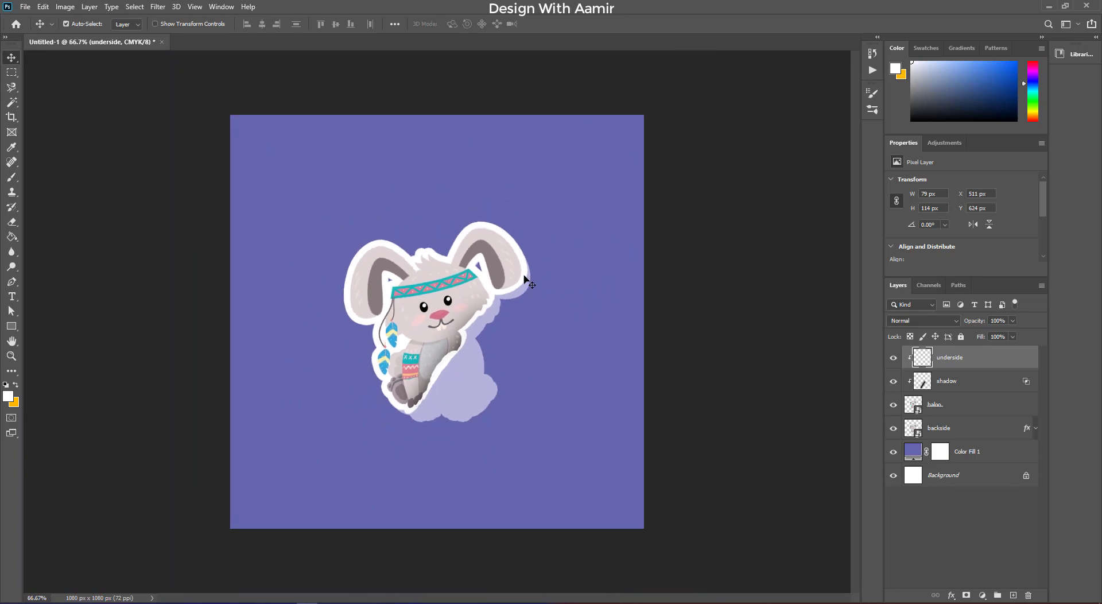
pyautogui.click(952, 425)
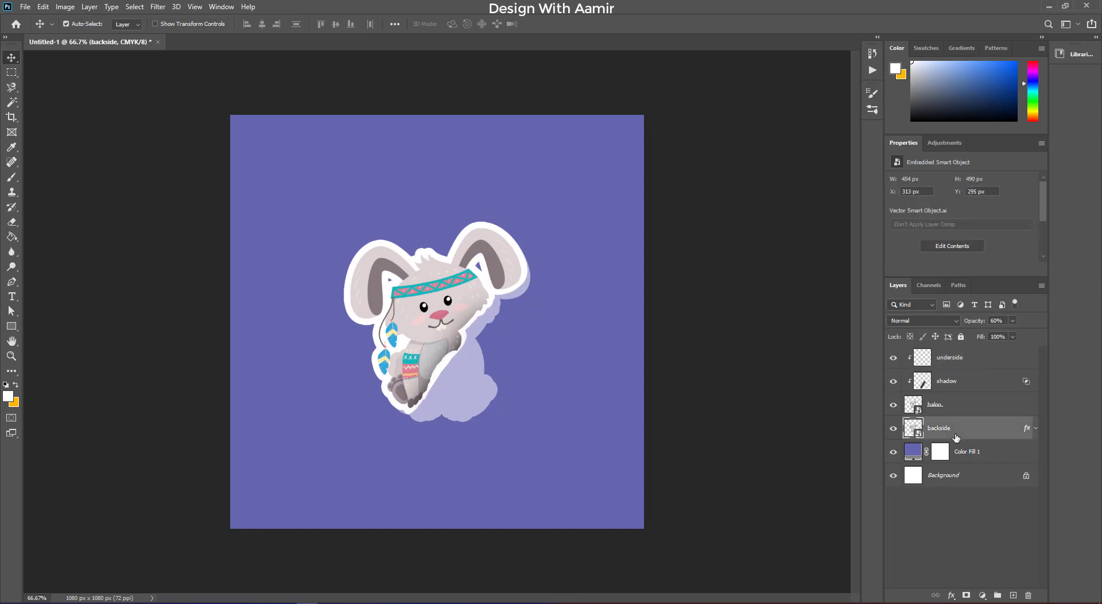
# - Rasterize the backside layer's style into plain pixels
pyautogui.rightClick(1000, 435)
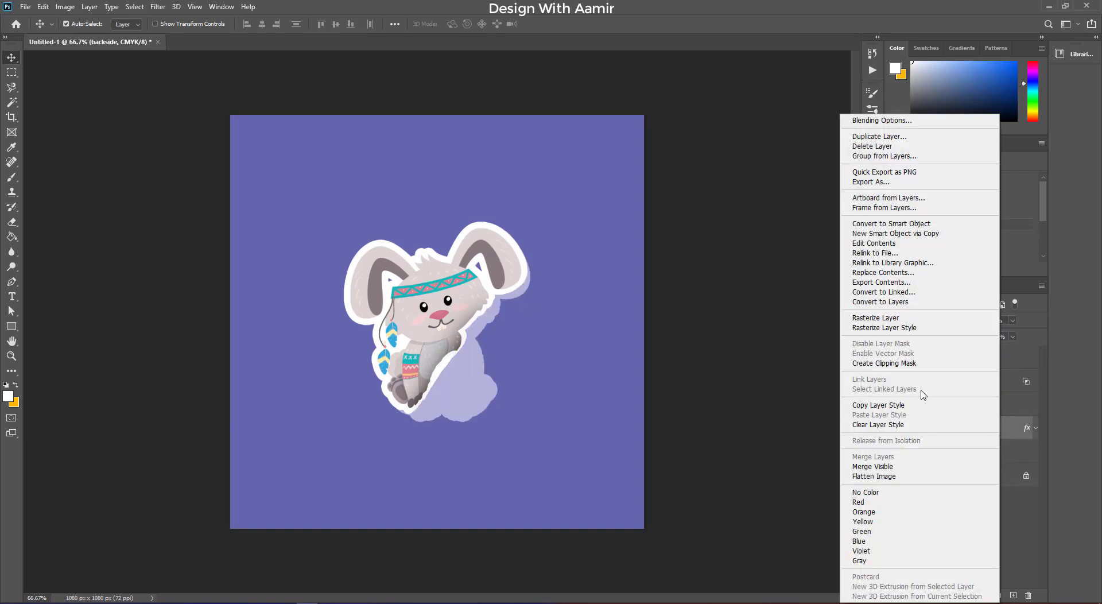
pyautogui.click(895, 328)
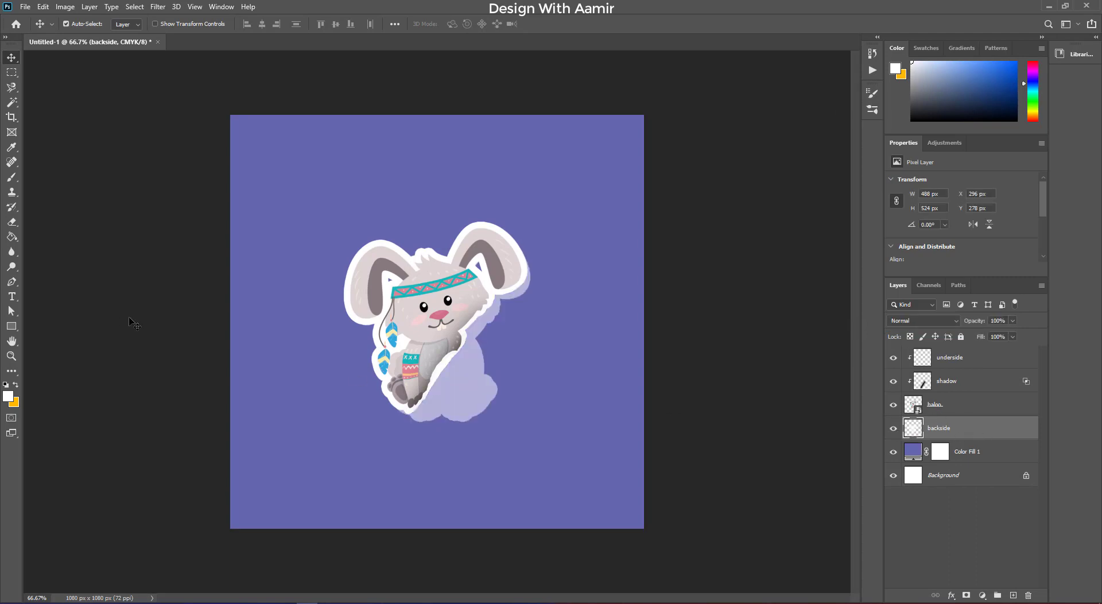
pyautogui.click(11, 222)
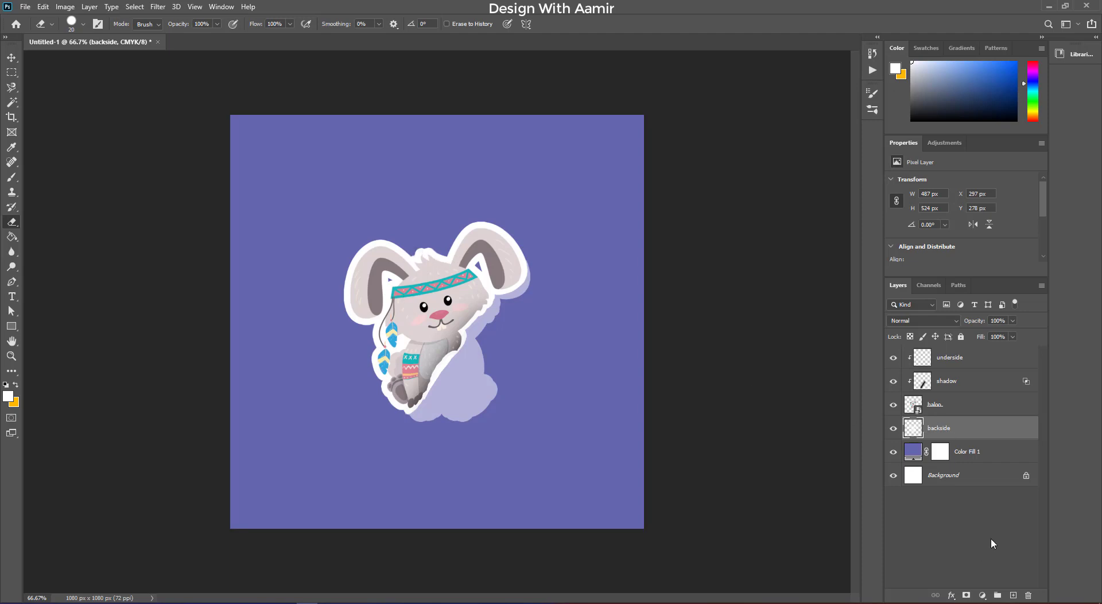
# - Add a new layer named 'shadow back' clipped to the backside layer
pyautogui.click(1013, 595)
pyautogui.doubleClick(937, 427)
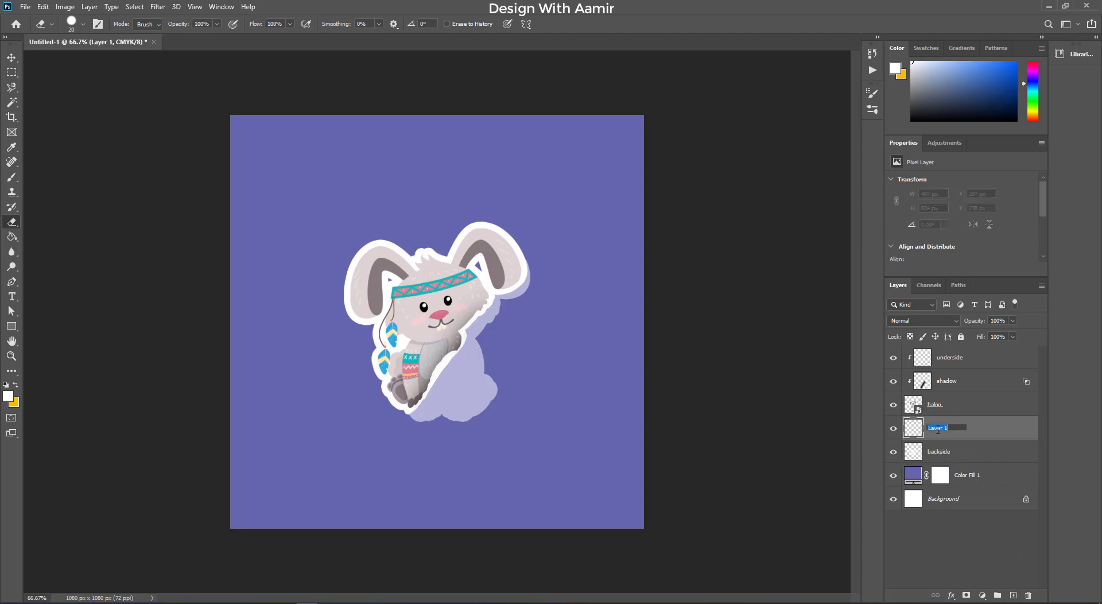
pyautogui.write('shadow back')
pyautogui.press('Return')
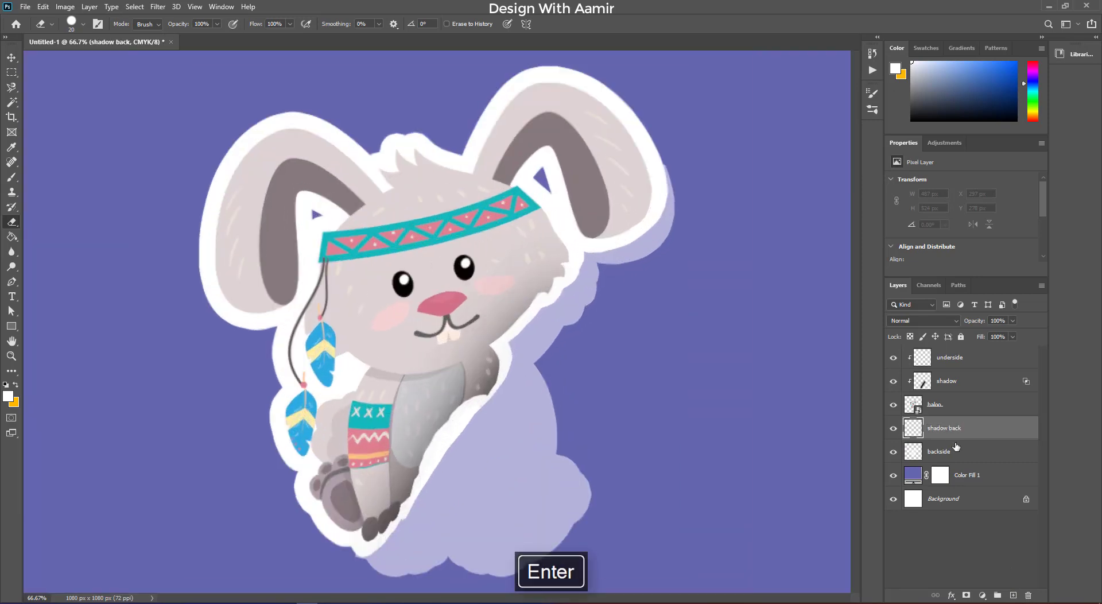
pyautogui.click(955, 450)
pyautogui.keyDown('alt'); pyautogui.click(958, 440); pyautogui.keyUp('alt')
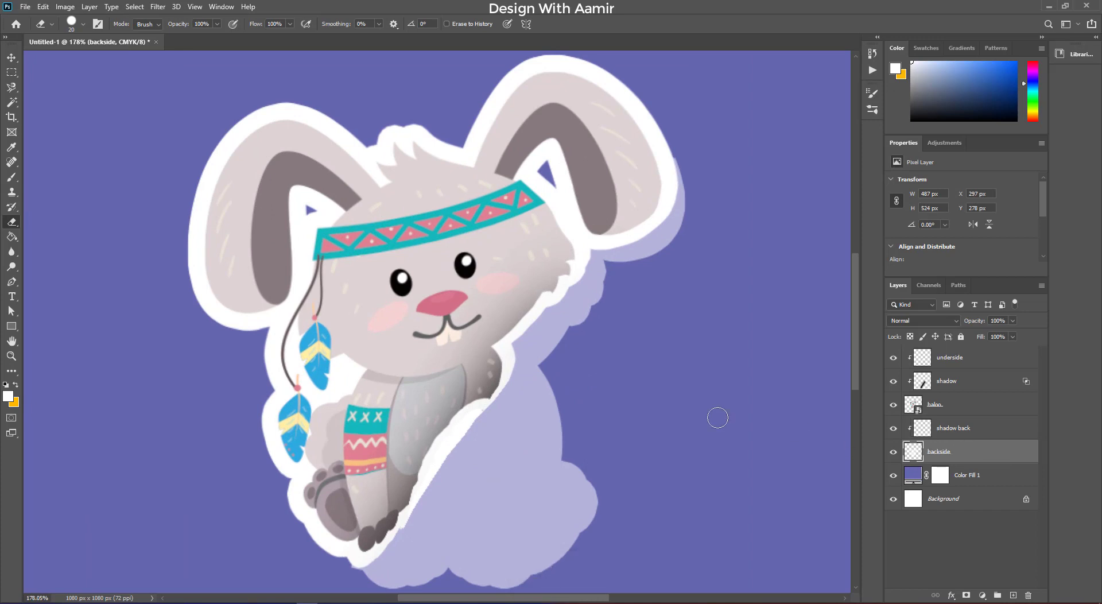
pyautogui.hotkey('ctrl', '-')
pyautogui.hotkey('ctrl', '-')
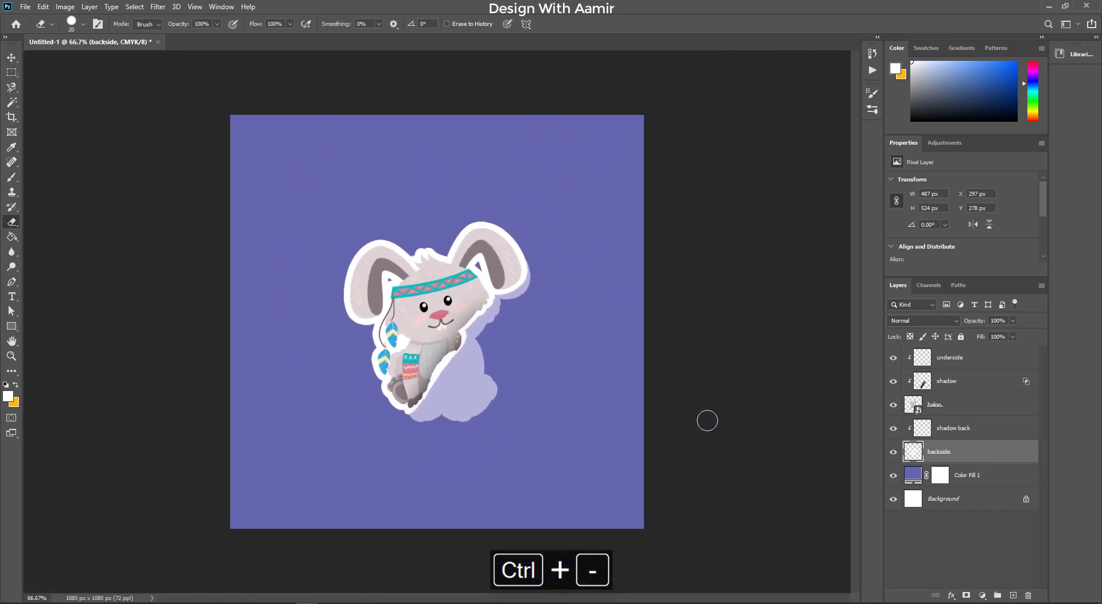
pyautogui.hotkey('ctrl', '-')
# - Select shadow back and set the foreground paint colour to black
pyautogui.click(955, 427)
pyautogui.click(12, 178)
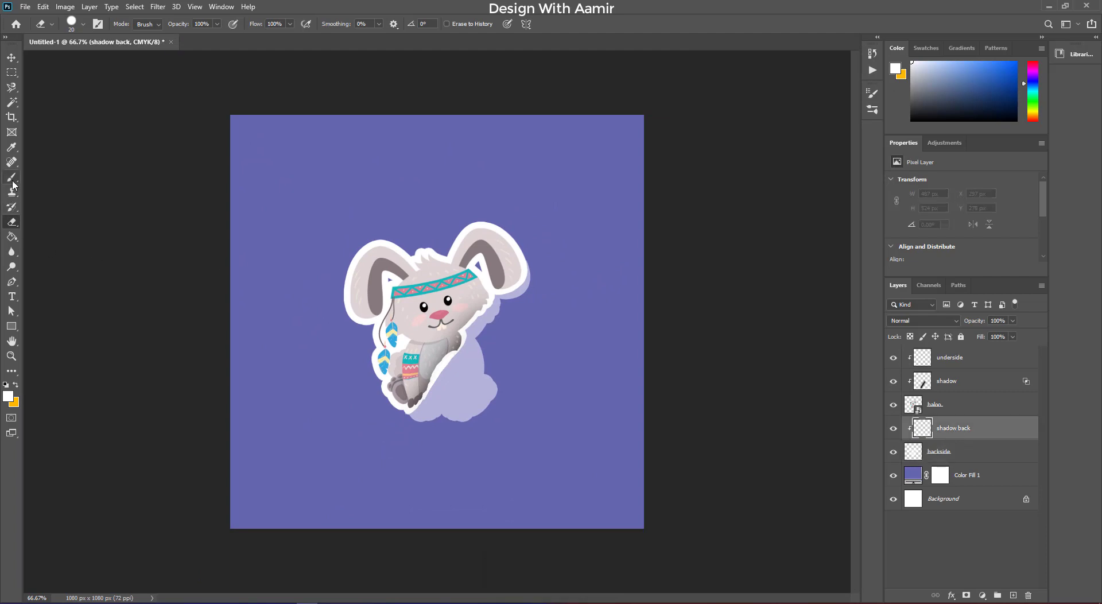
pyautogui.click(10, 395)
pyautogui.click(578, 464)
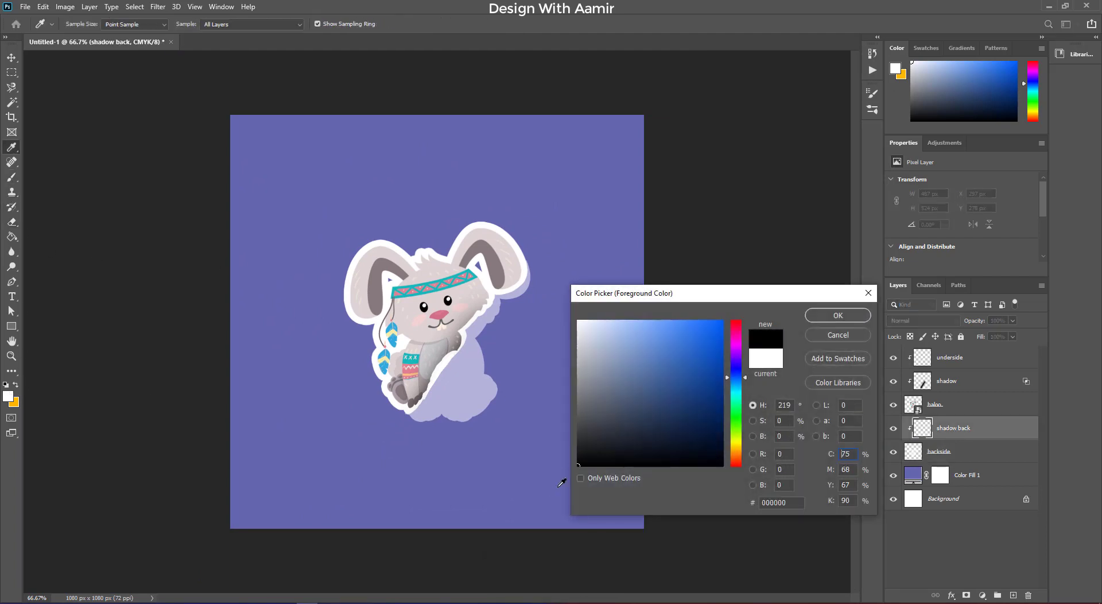
pyautogui.click(844, 316)
pyautogui.press('b')
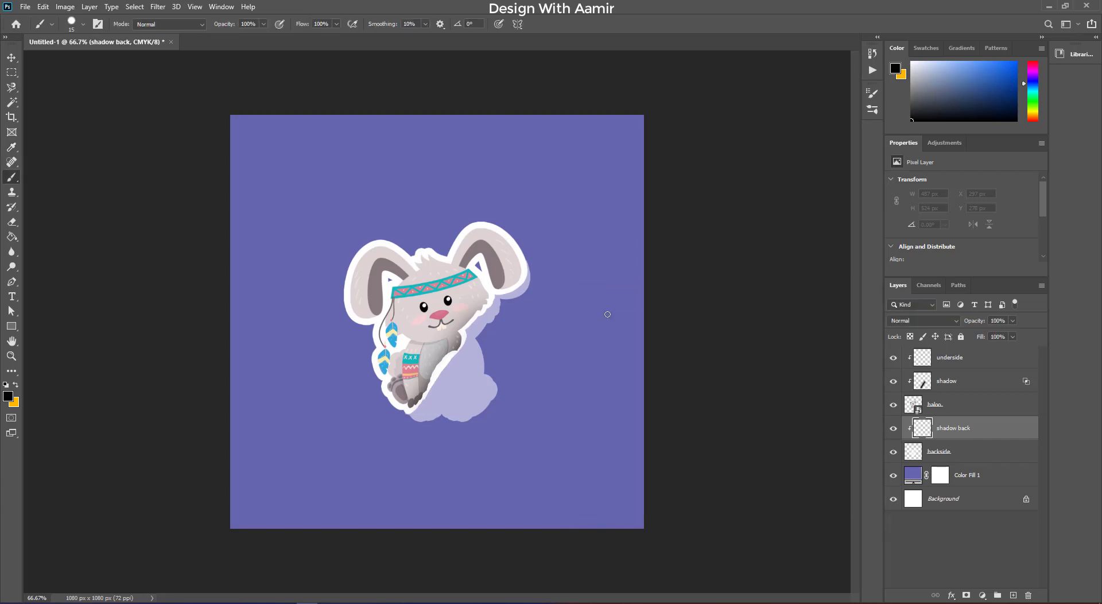
# - Set the brush to 0% hardness and about 150 px size
pyautogui.rightClick(728, 373)
pyautogui.write('0')
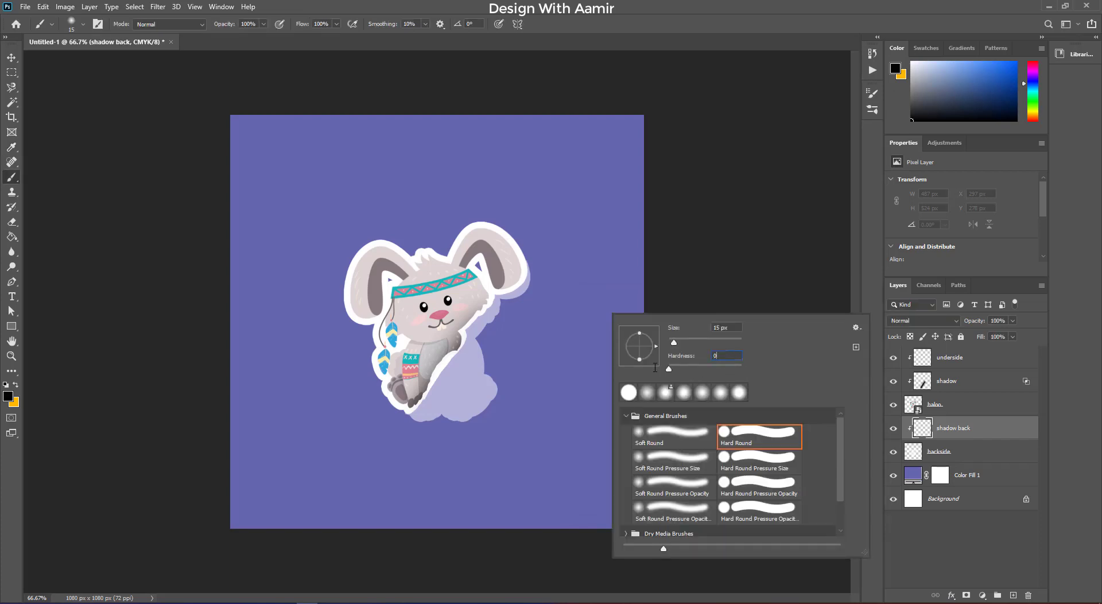
pyautogui.click(721, 328)
pyautogui.moveTo(674, 344); pyautogui.dragTo(708, 343)
pyautogui.click(709, 343)
pyautogui.moveTo(725, 343); pyautogui.dragTo(721, 345)
pyautogui.click(950, 444)
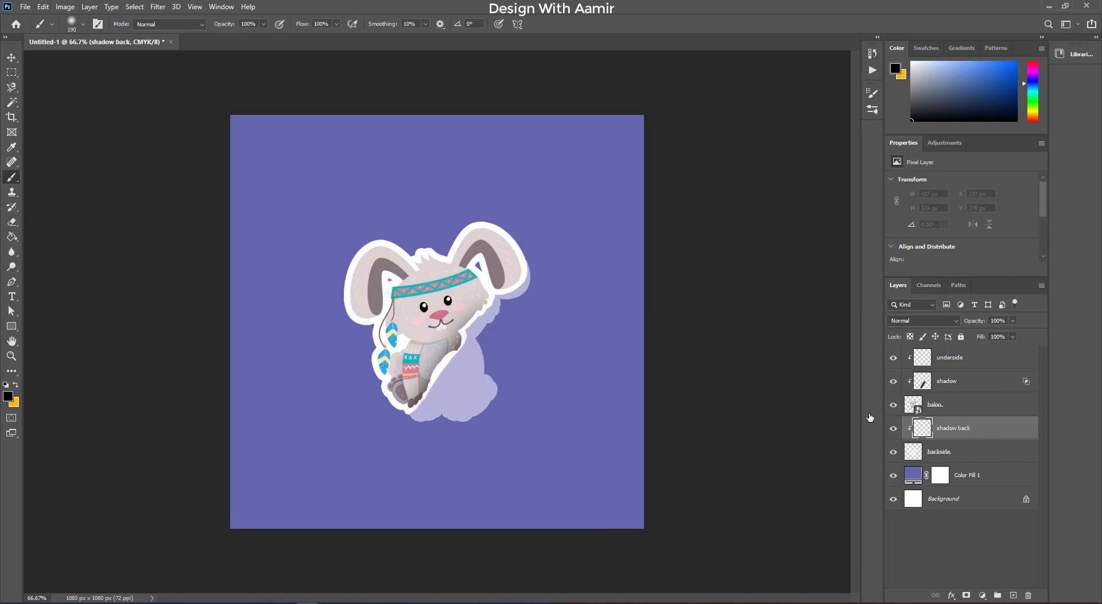
# - Paint a dark shadow stroke along the rabbit's right edge, then undo it
pyautogui.moveTo(504, 275); pyautogui.dragTo(389, 378)
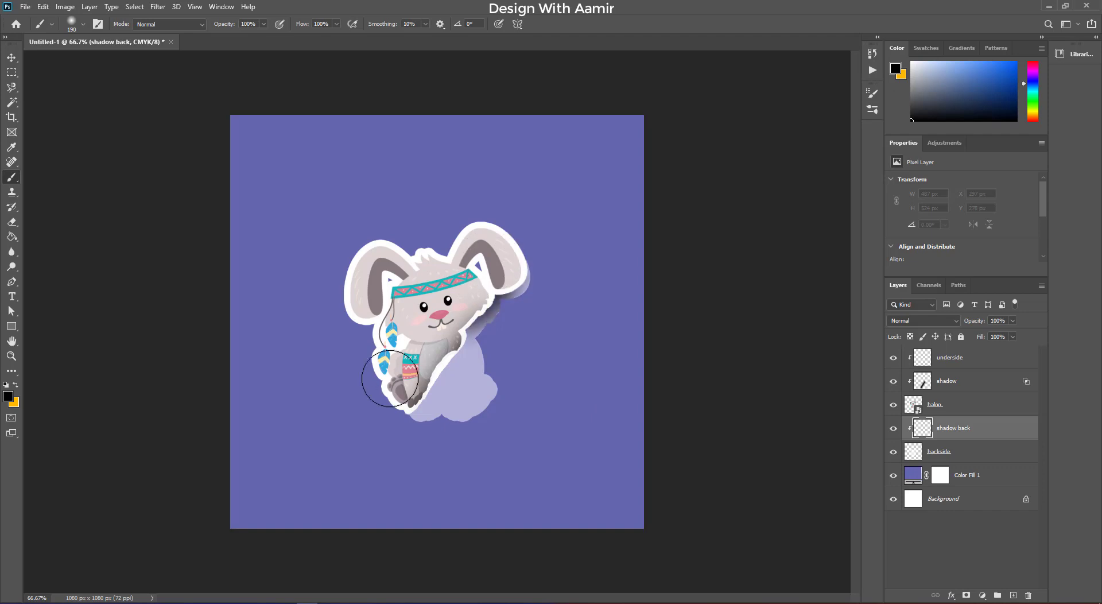
pyautogui.hotkey('ctrl', 'z')
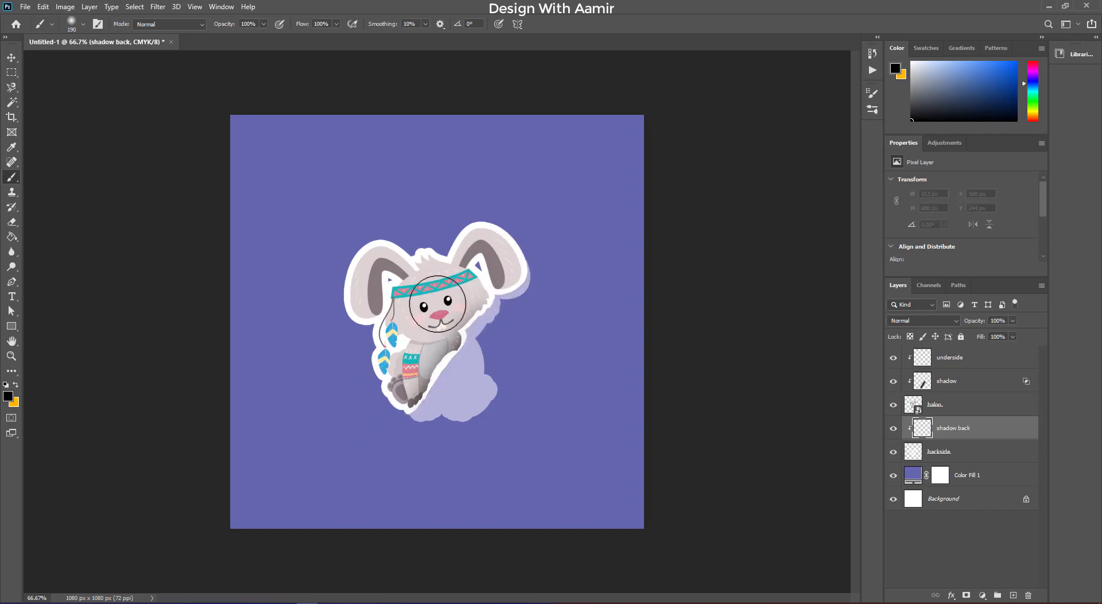
pyautogui.rightClick(436, 306)
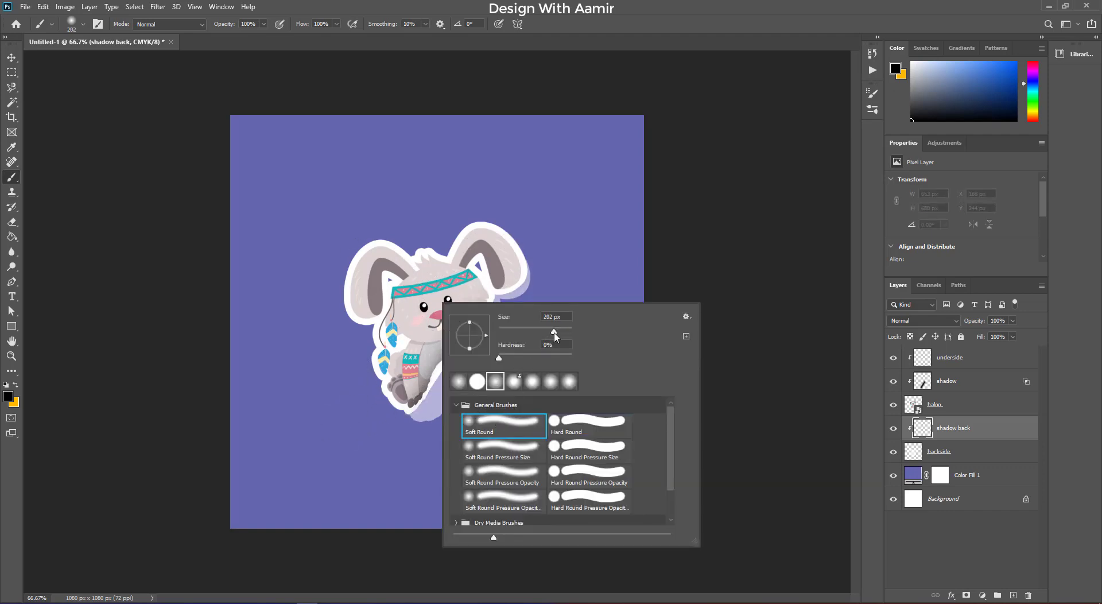
pyautogui.click(12, 179)
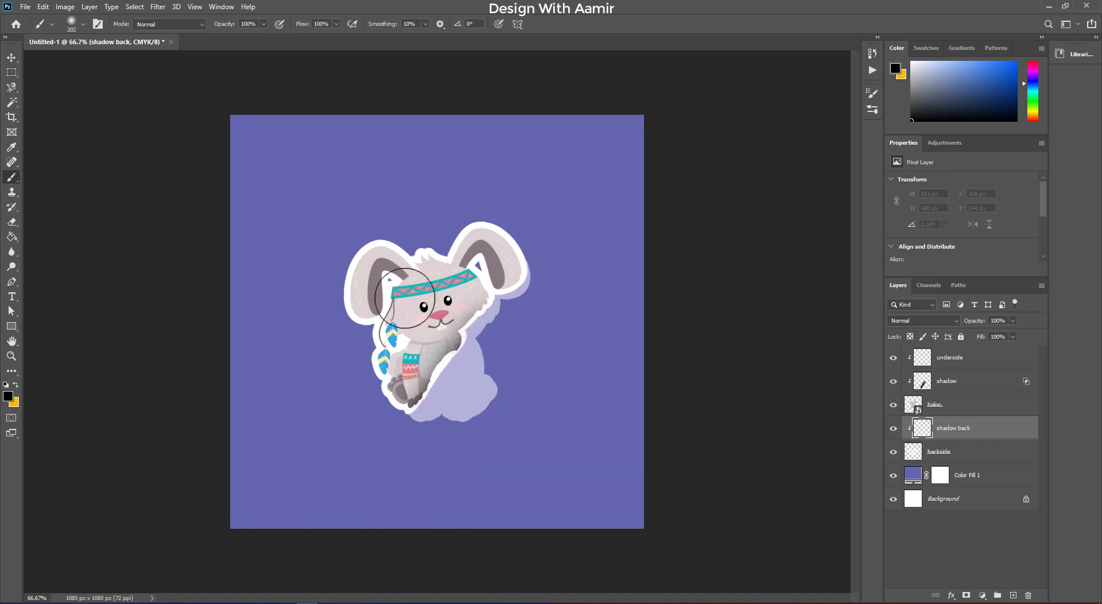
# - Undo and redo the shading strokes and tidy with the Eraser
pyautogui.press('v')
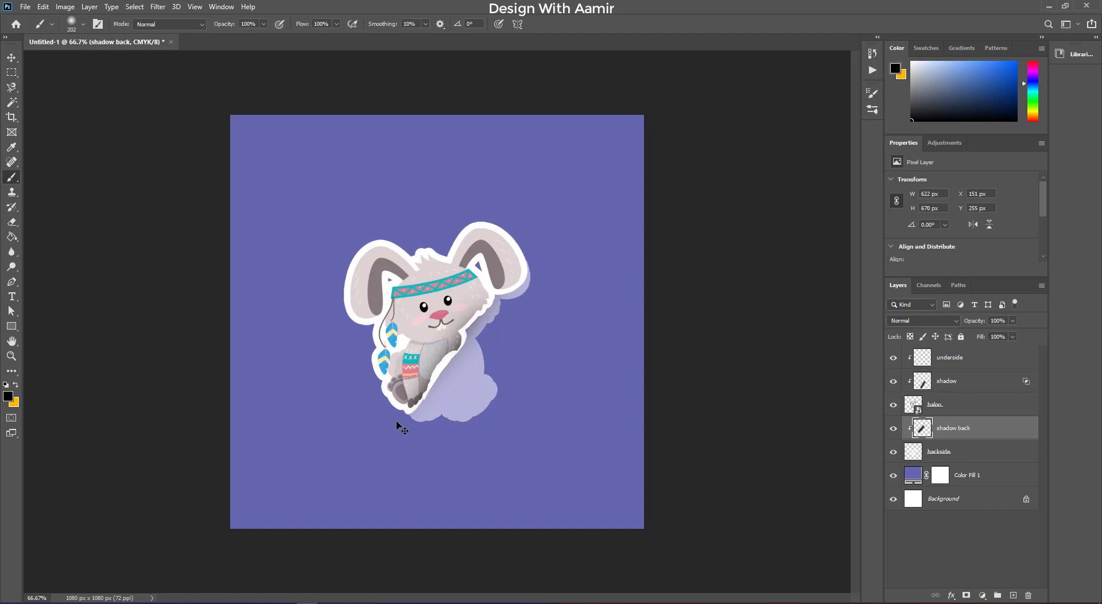
pyautogui.hotkey('ctrl', 'z')
pyautogui.press('b')
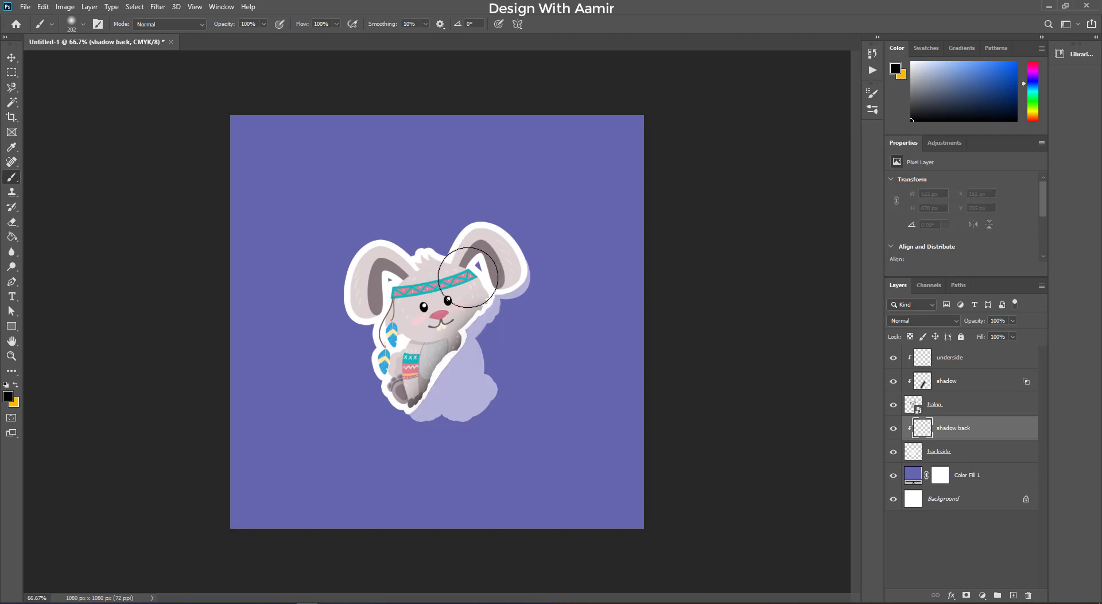
pyautogui.hotkey('ctrl', 'shift', 'z')
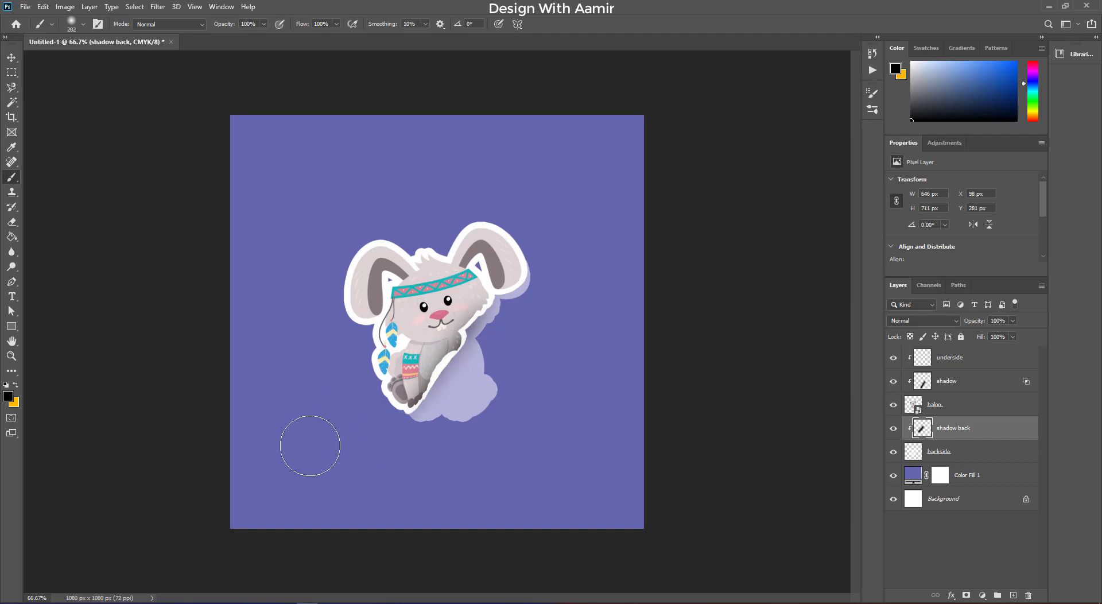
pyautogui.hotkey('ctrl', 'z')
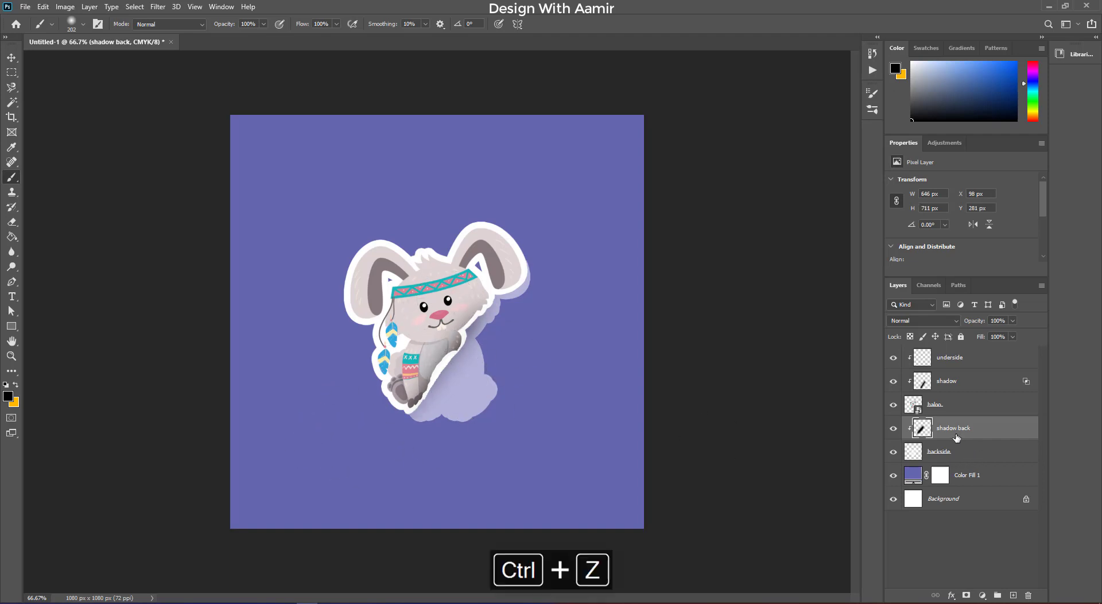
pyautogui.click(11, 222)
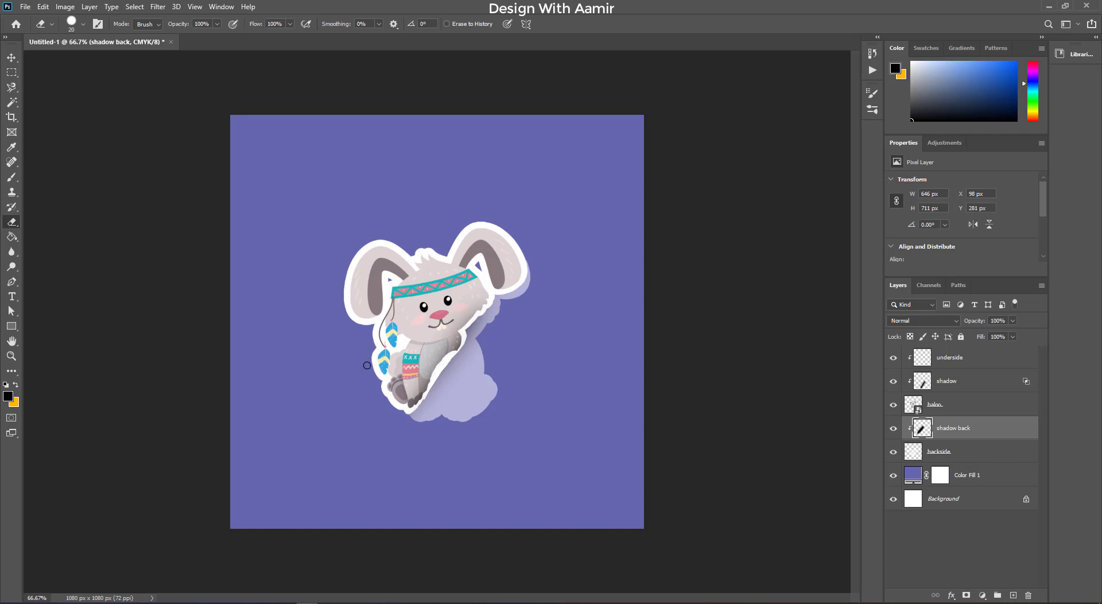
pyautogui.hotkey('ctrl', 'z')
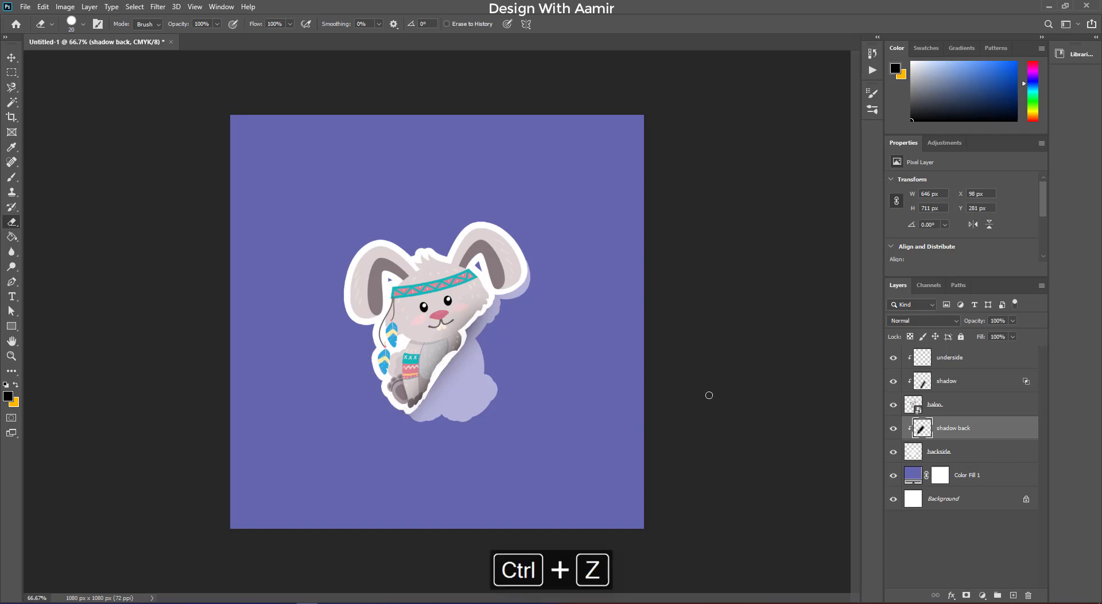
# - Split shadow back's Blend If underlying highlights to 252/255 and view at 100%
pyautogui.rightClick(998, 434)
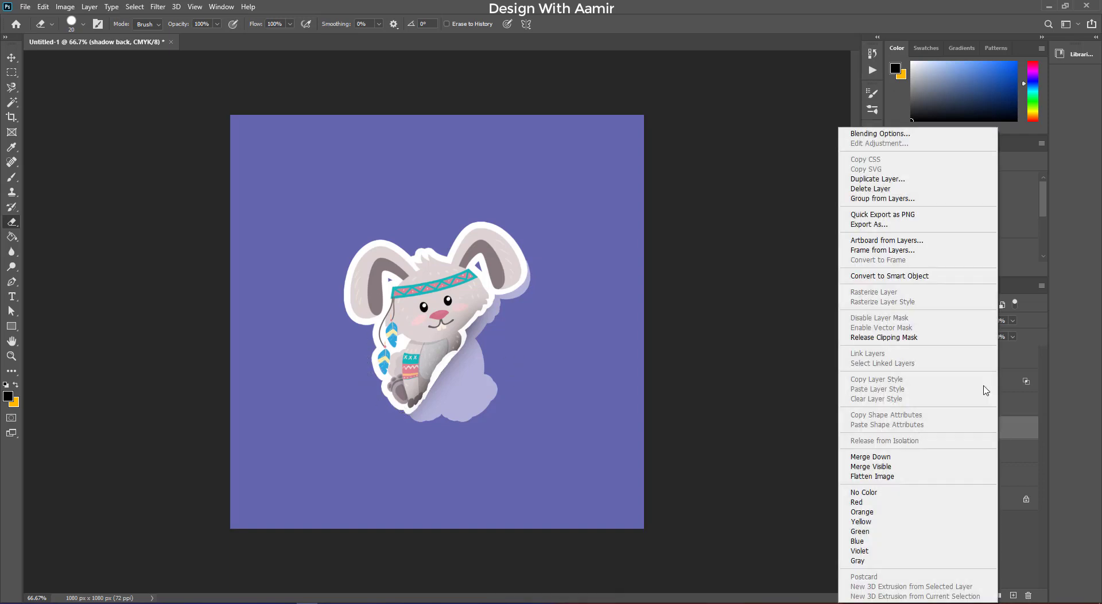
pyautogui.click(889, 135)
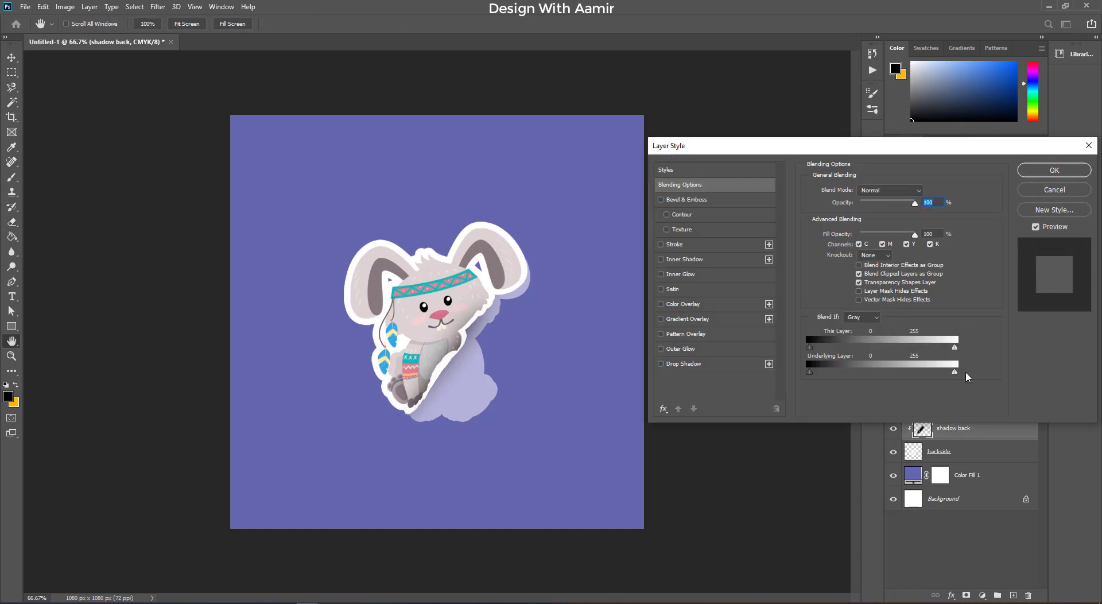
pyautogui.moveTo(955, 371); pyautogui.dragTo(952, 372)
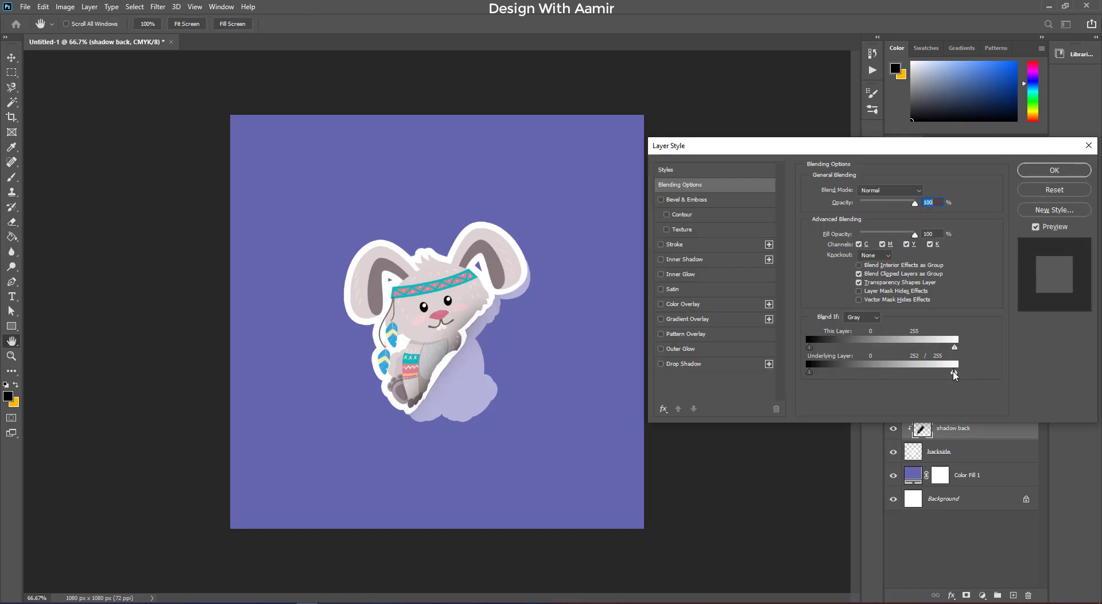
pyautogui.click(1053, 171)
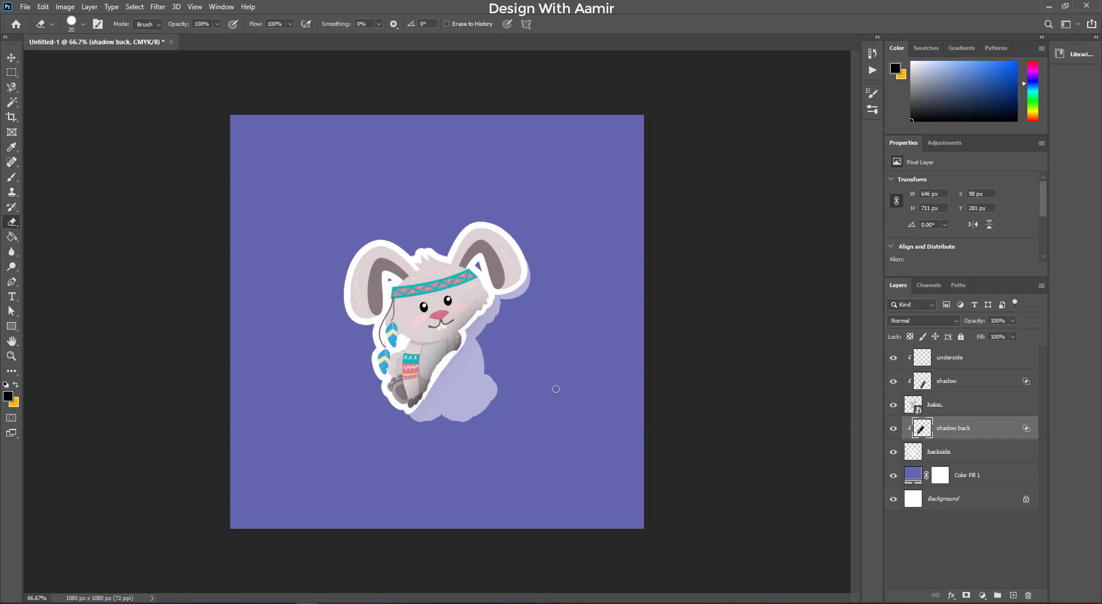
pyautogui.hotkey('ctrl', '=')
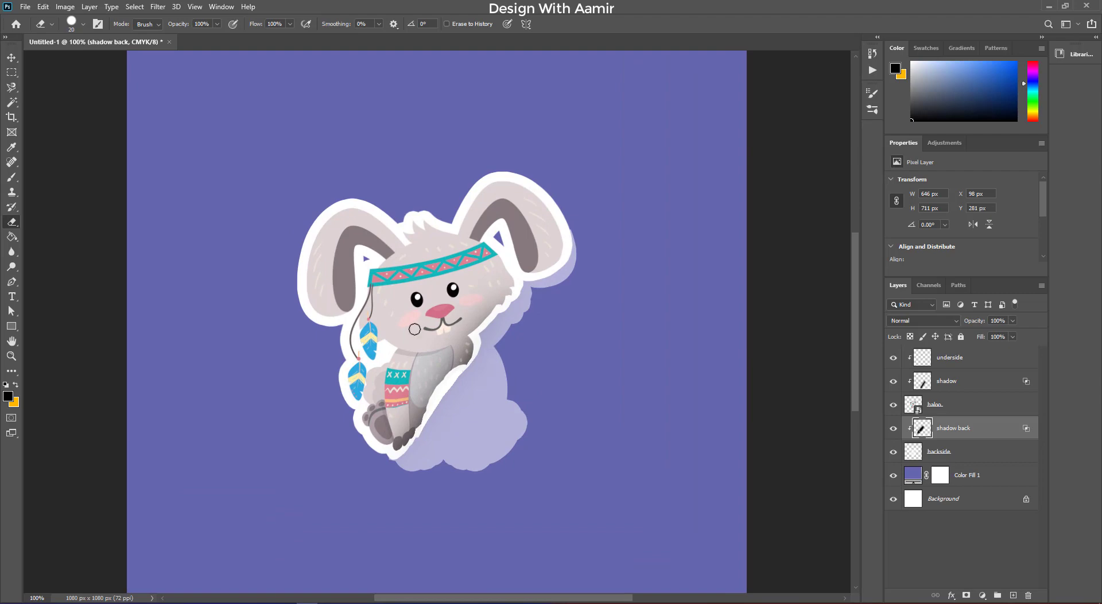
# - Create a new 1080 px square document with an empty layer
pyautogui.click(25, 7)
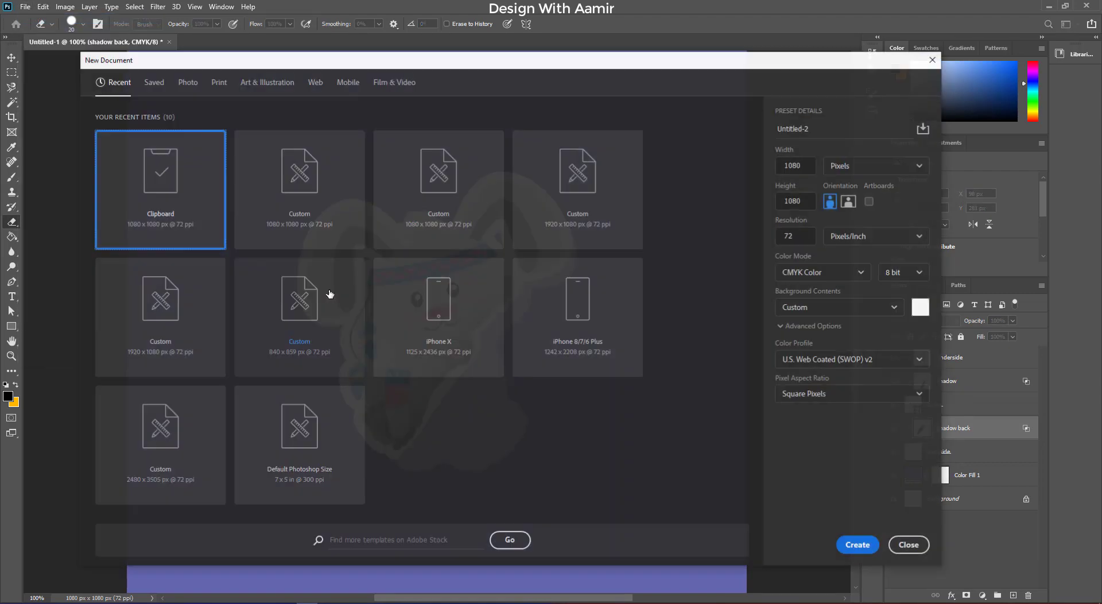
pyautogui.doubleClick(157, 185)
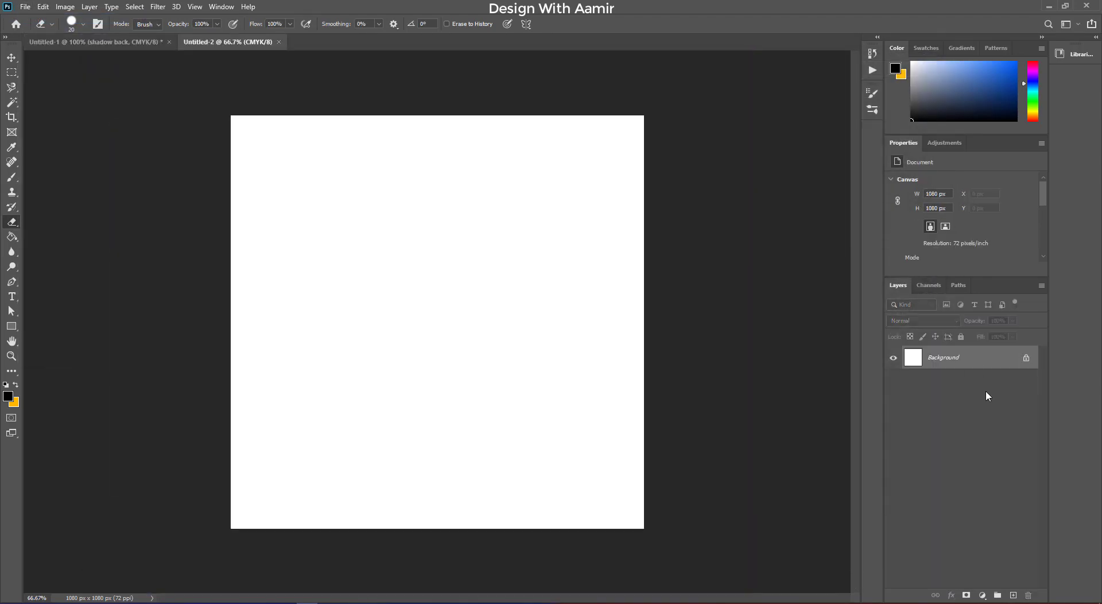
pyautogui.click(1013, 595)
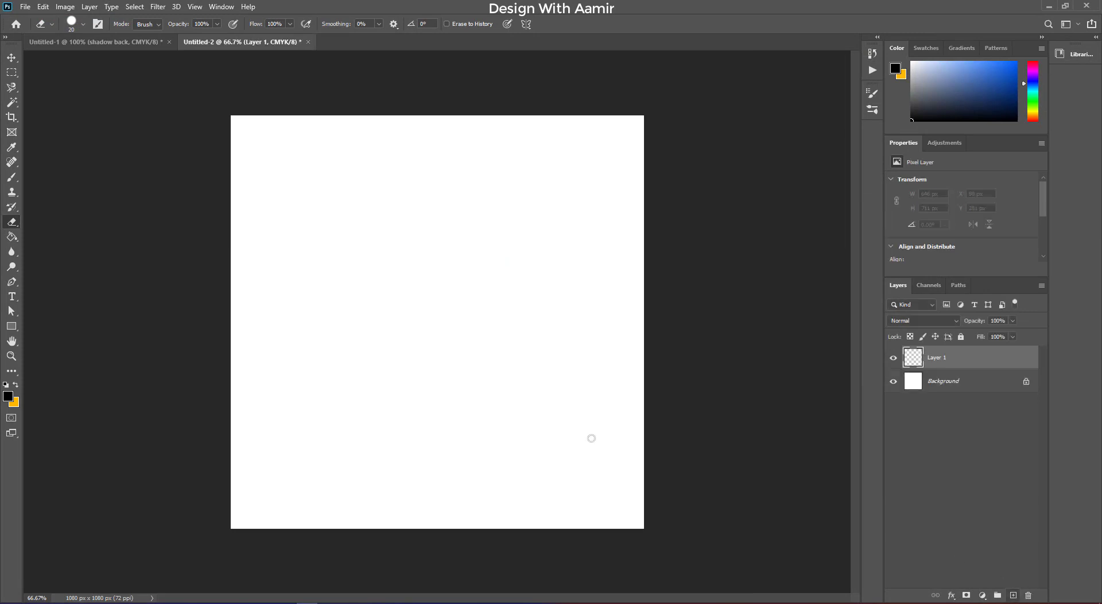
# - Add yellow 'Folded Text' type and centre it on the canvas
pyautogui.click(11, 297)
pyautogui.click(391, 321)
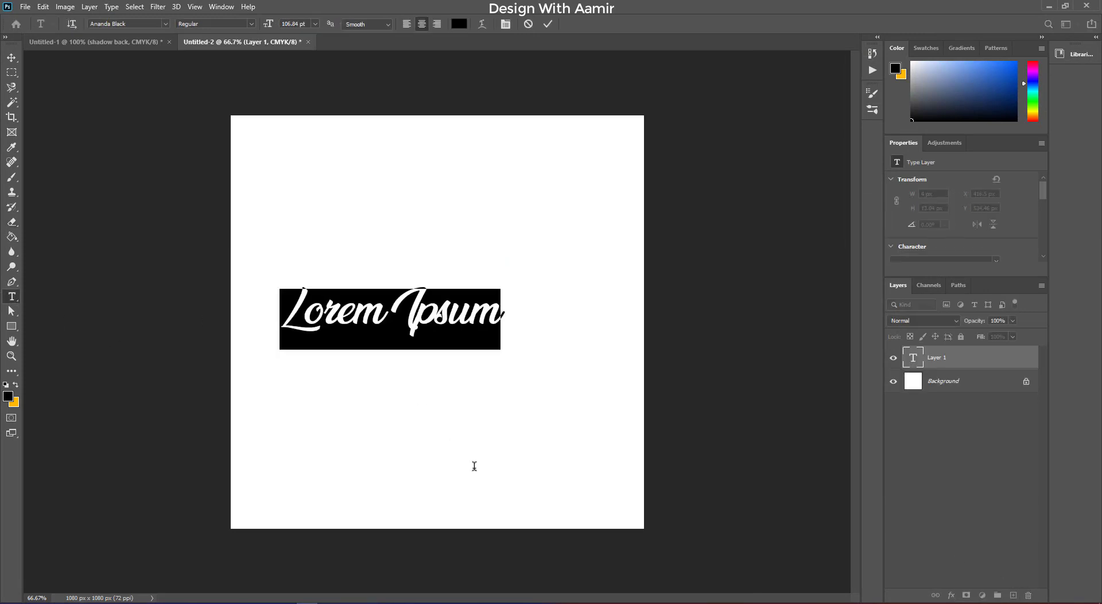
pyautogui.write('Fol')
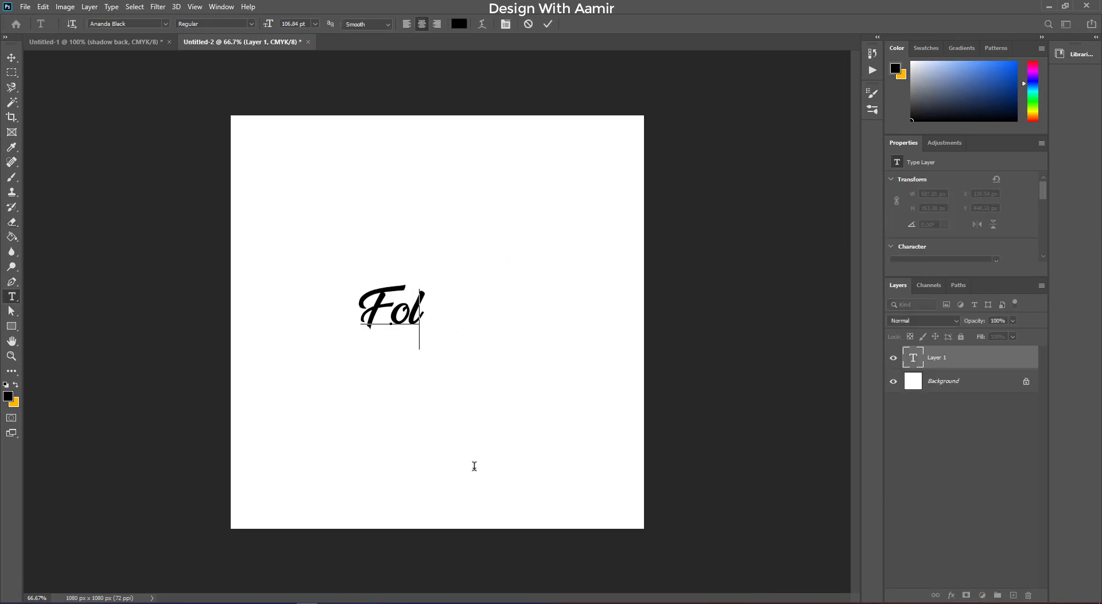
pyautogui.write('ded T')
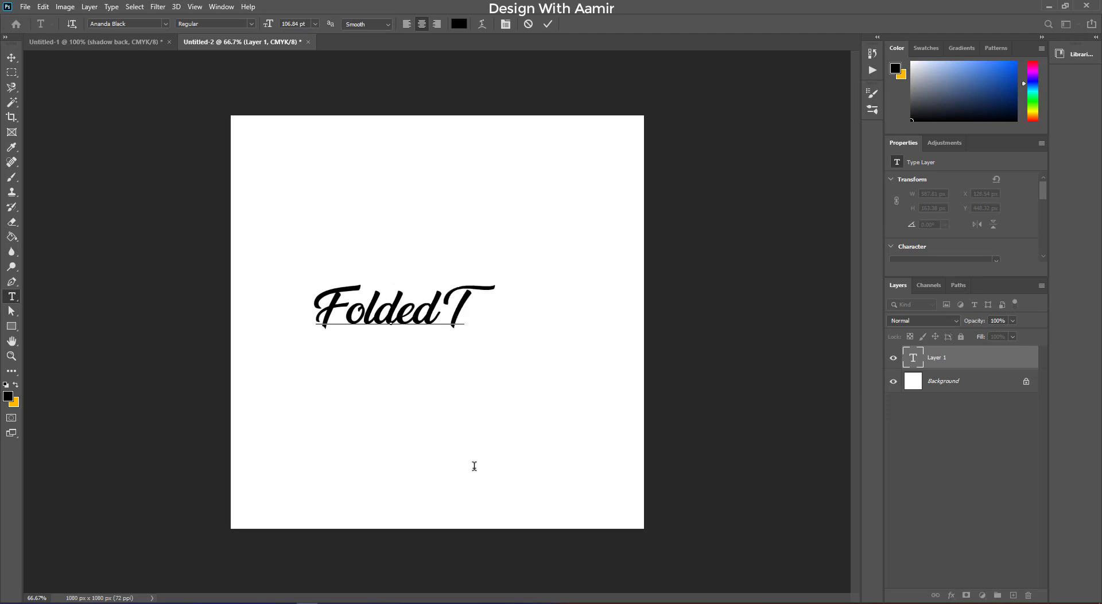
pyautogui.write('ext')
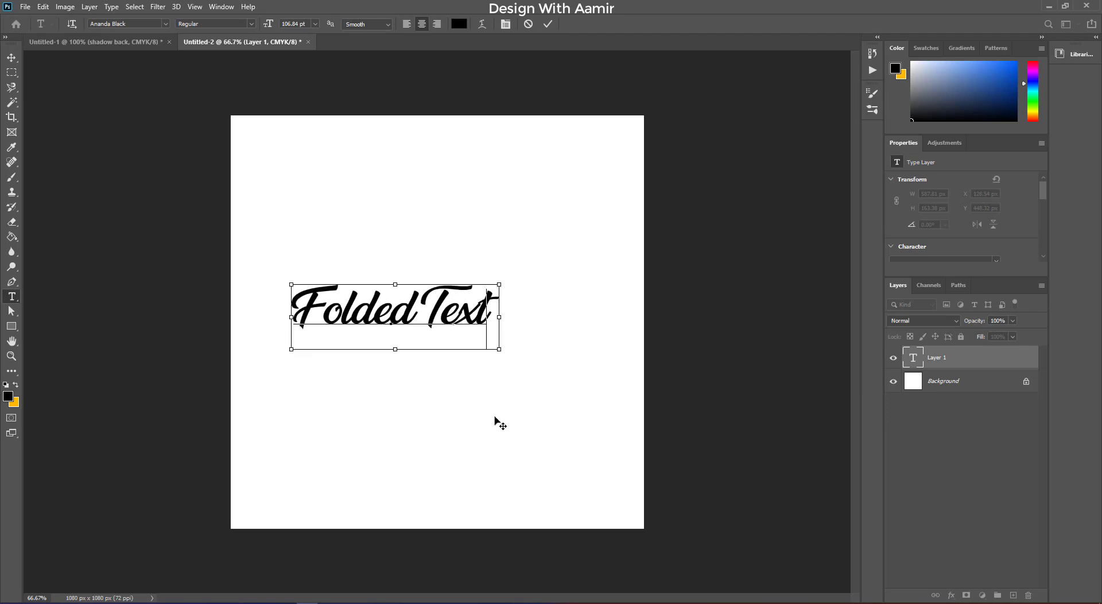
pyautogui.hotkey('ctrl', 'a')
pyautogui.click(19, 385)
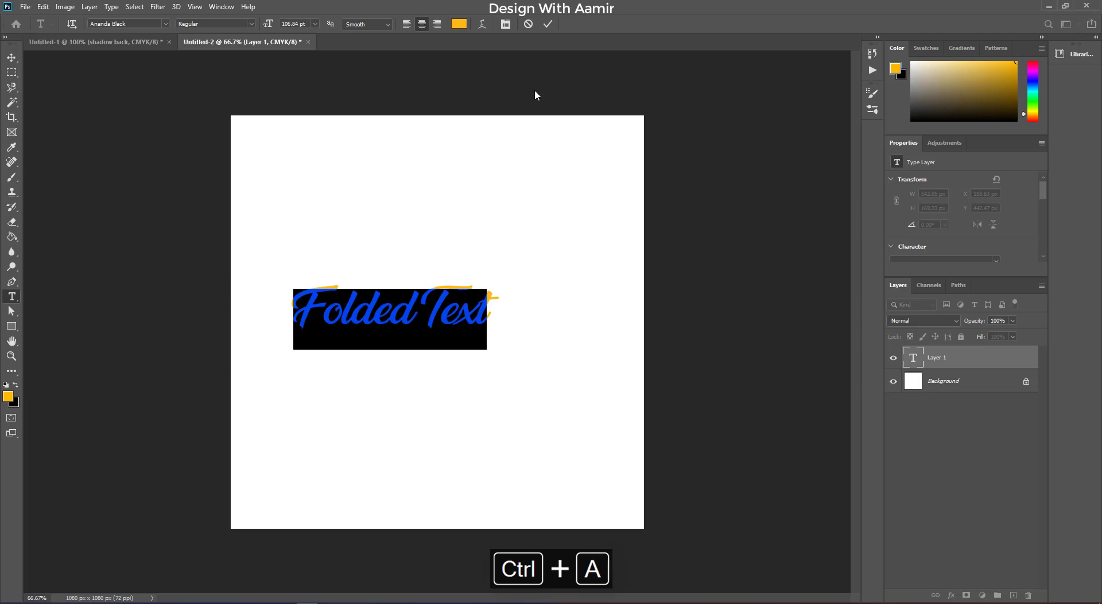
pyautogui.click(549, 24)
pyautogui.press('v')
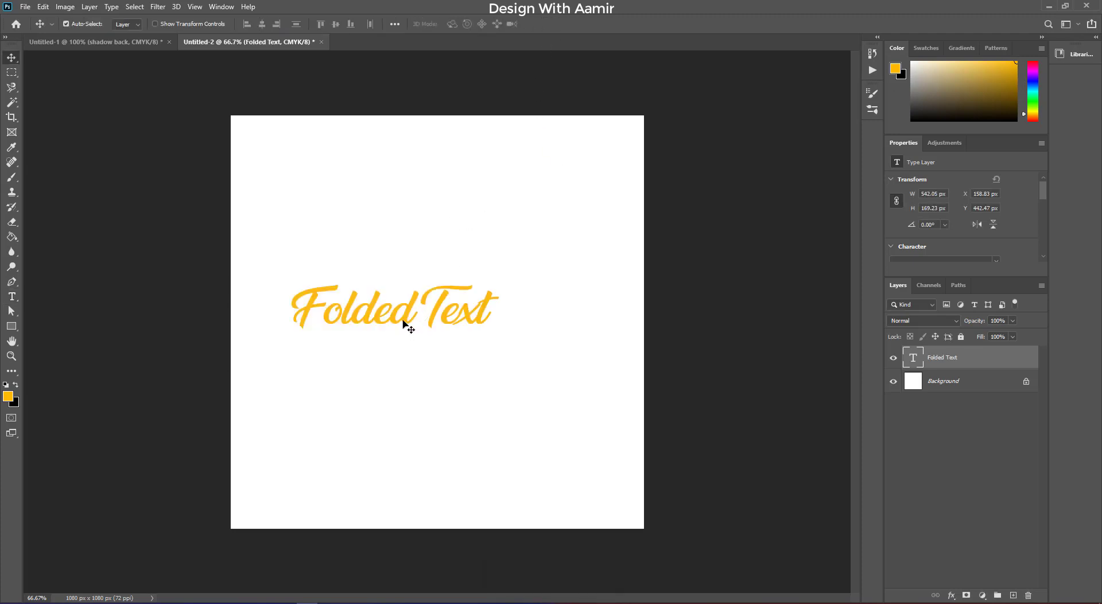
pyautogui.moveTo(402, 323); pyautogui.dragTo(514, 343)
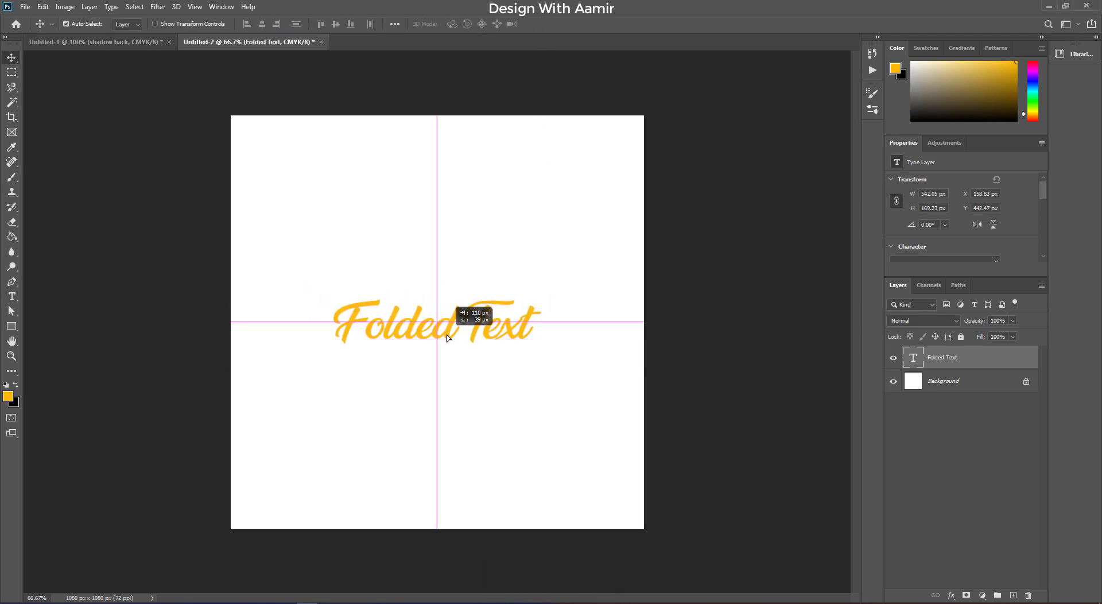
# - Add a blue-purple #534fff solid colour fill layer beneath the text
pyautogui.click(987, 385)
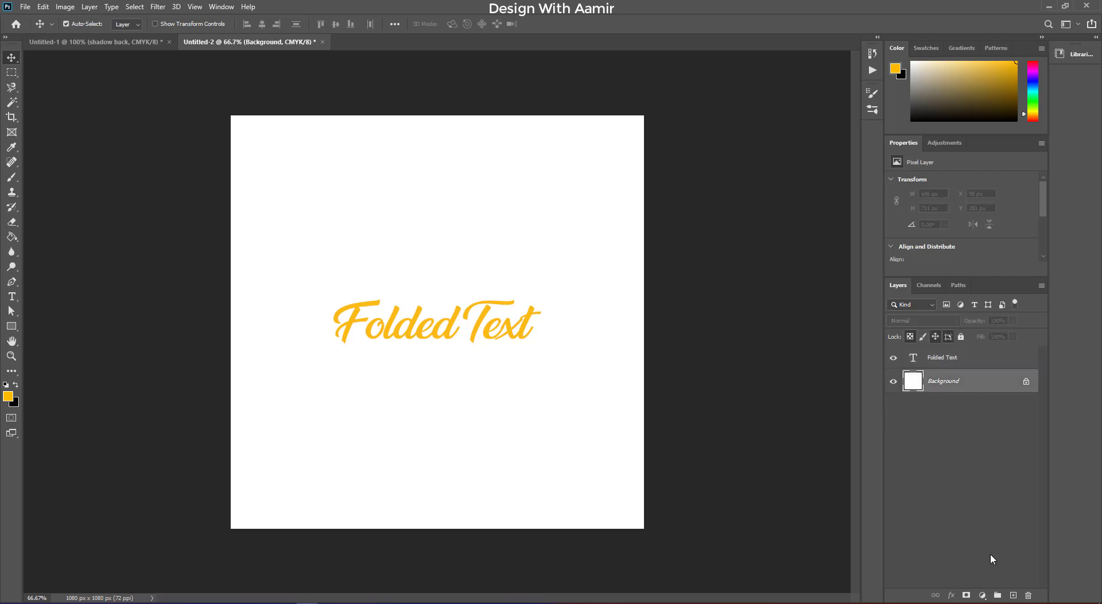
pyautogui.click(983, 595)
pyautogui.click(998, 391)
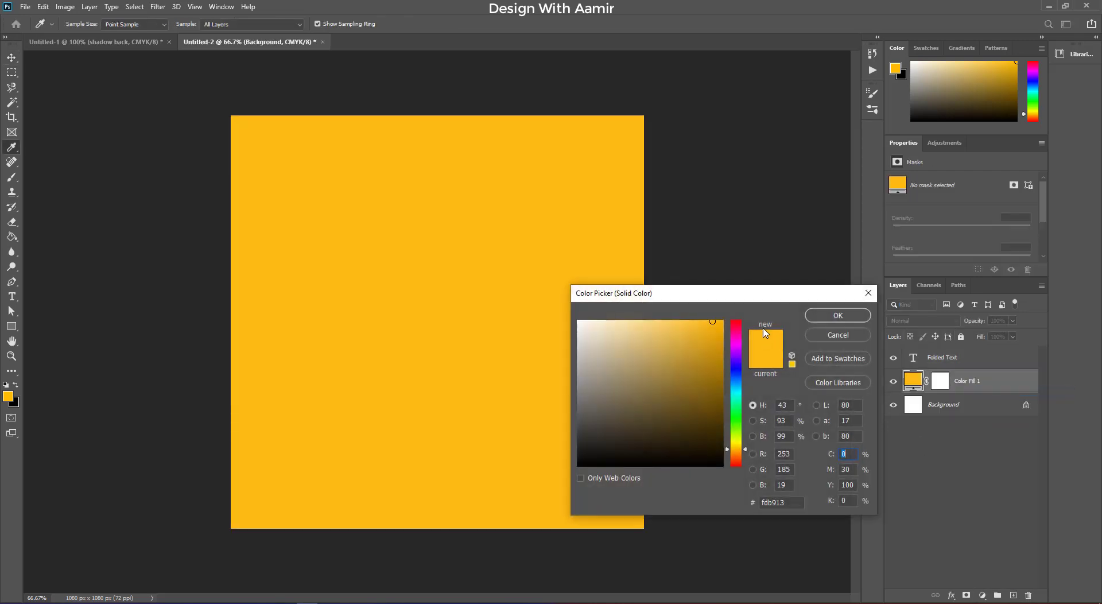
pyautogui.click(739, 359)
pyautogui.moveTo(738, 359); pyautogui.dragTo(737, 371)
pyautogui.click(674, 319)
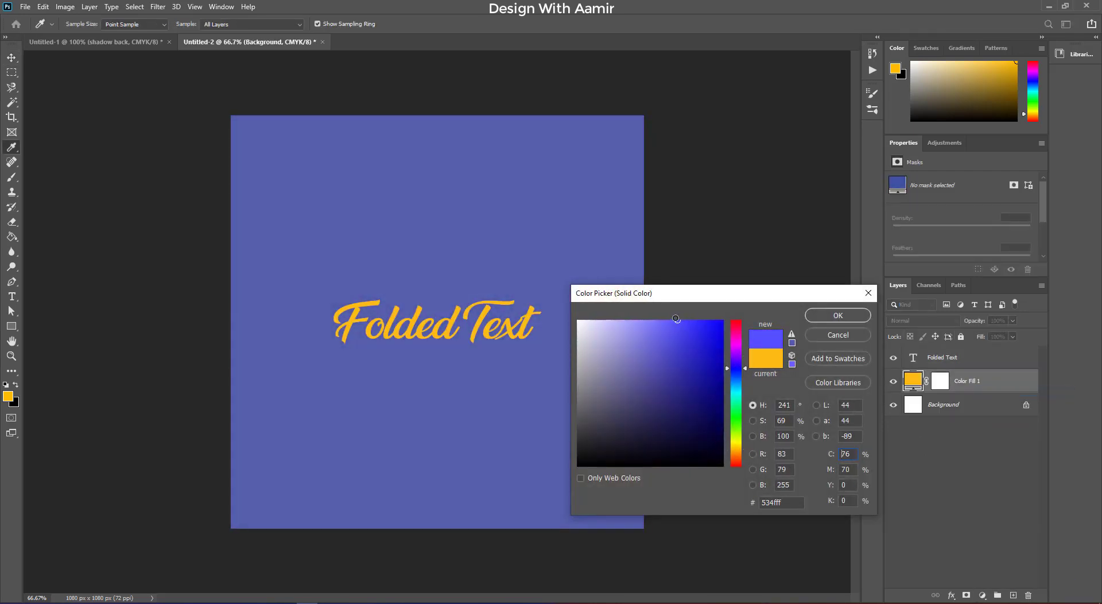
pyautogui.click(837, 315)
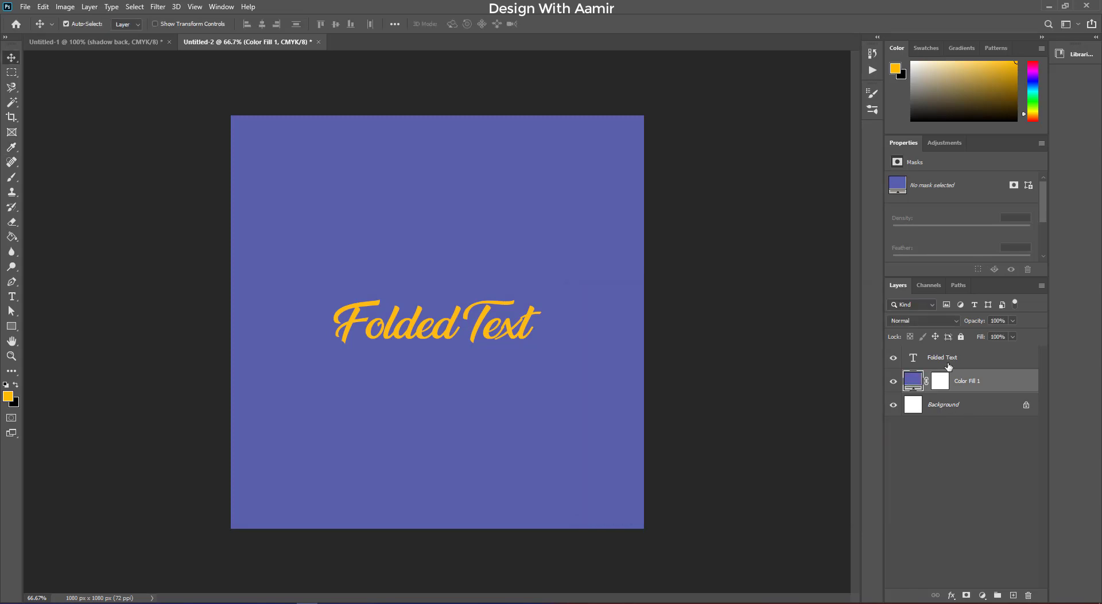
pyautogui.click(983, 358)
# - Give the Folded Text layer a 10 px white stroke
pyautogui.rightClick(1006, 361)
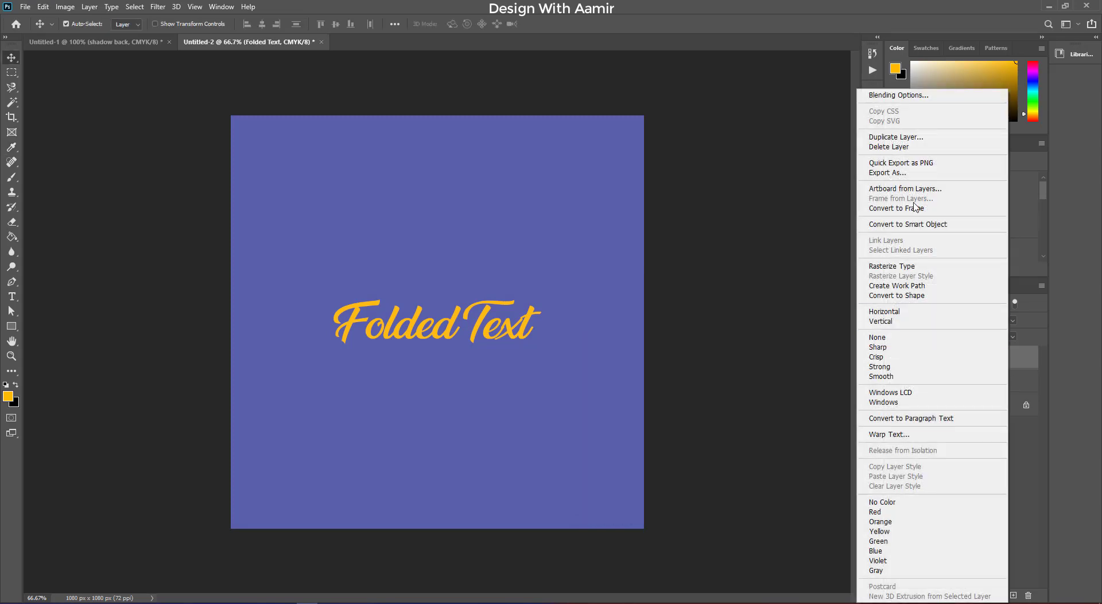
pyautogui.click(897, 97)
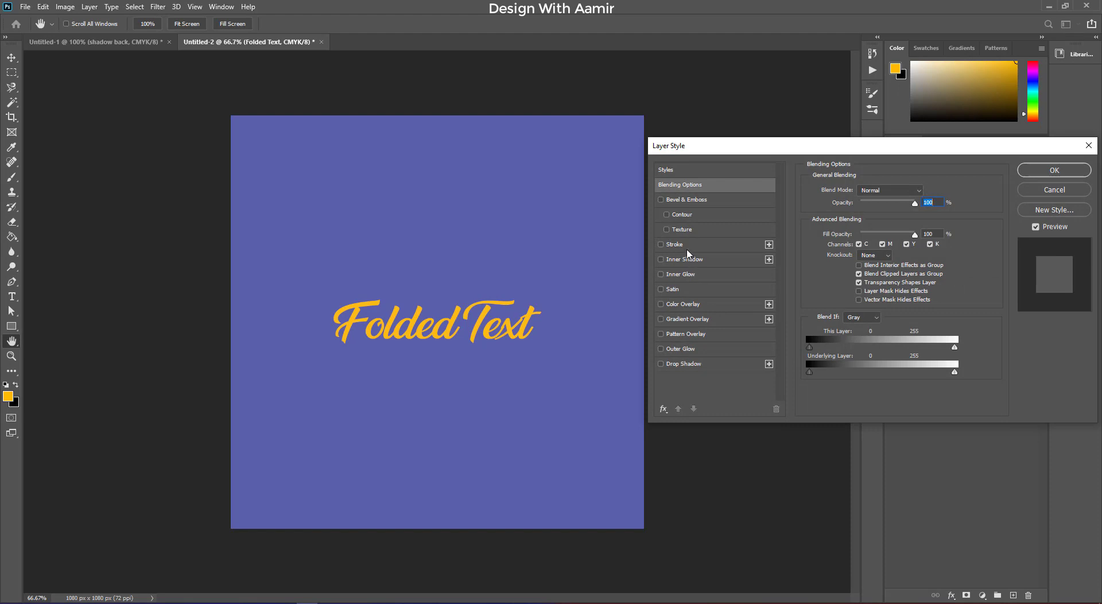
pyautogui.click(684, 243)
pyautogui.doubleClick(915, 189)
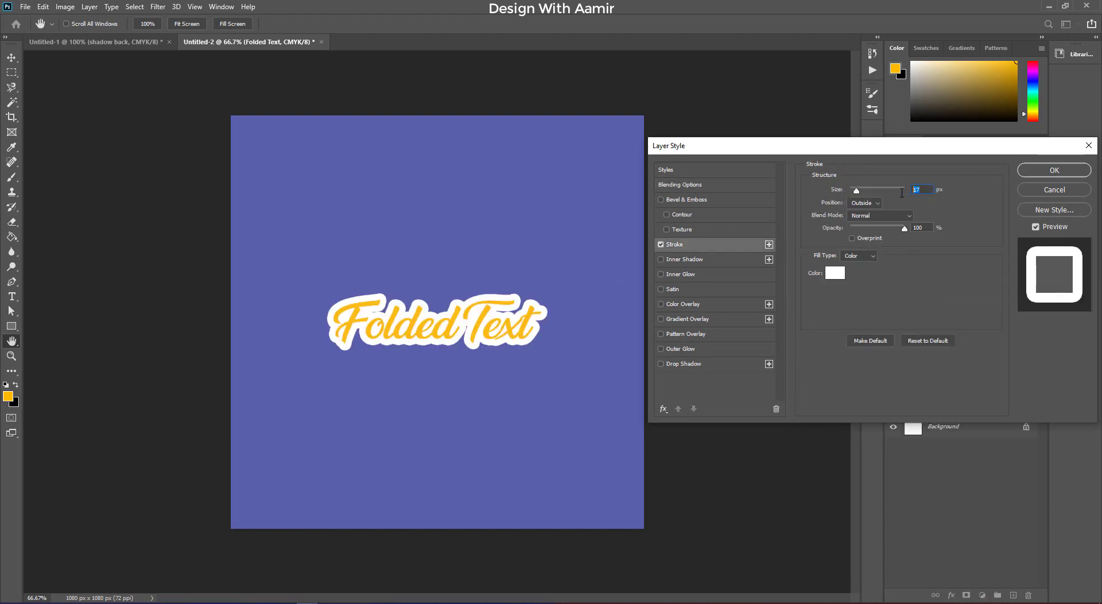
pyautogui.press('Down')
pyautogui.press('Down')
pyautogui.press('Down')
pyautogui.press('Down')
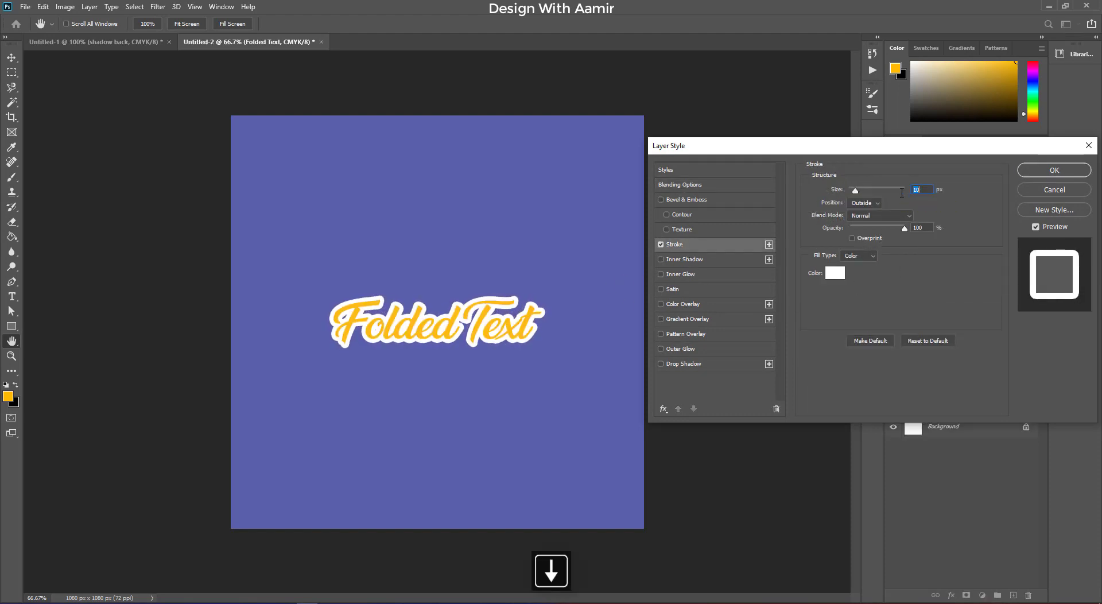
pyautogui.press('Down')
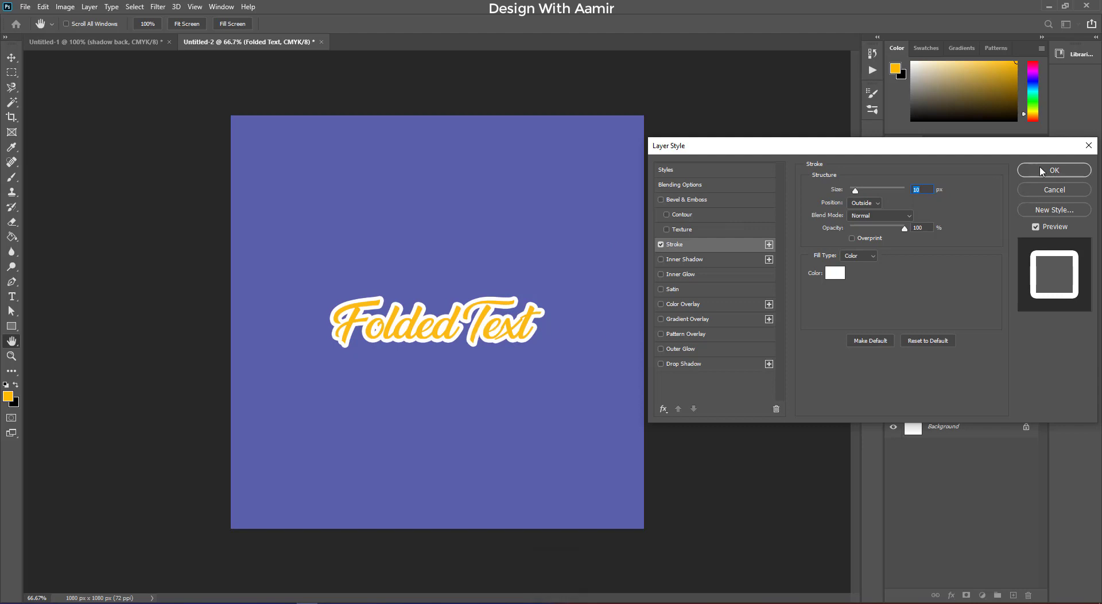
pyautogui.click(1052, 171)
# - Duplicate the text layer and move the copy below the original
pyautogui.hotkey('ctrl', 'j')
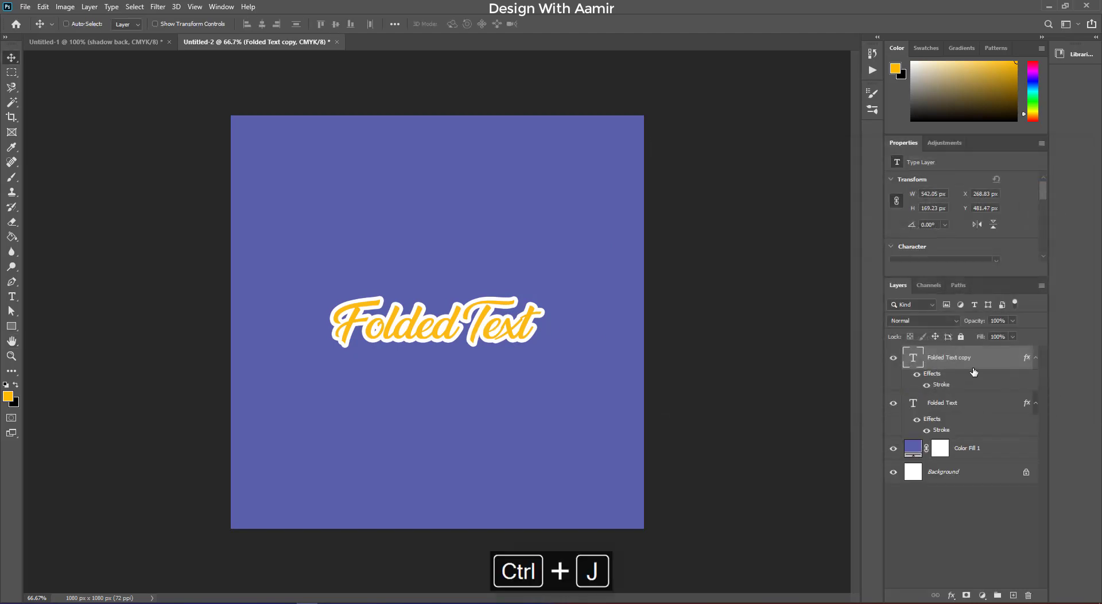
pyautogui.moveTo(968, 357); pyautogui.dragTo(964, 438)
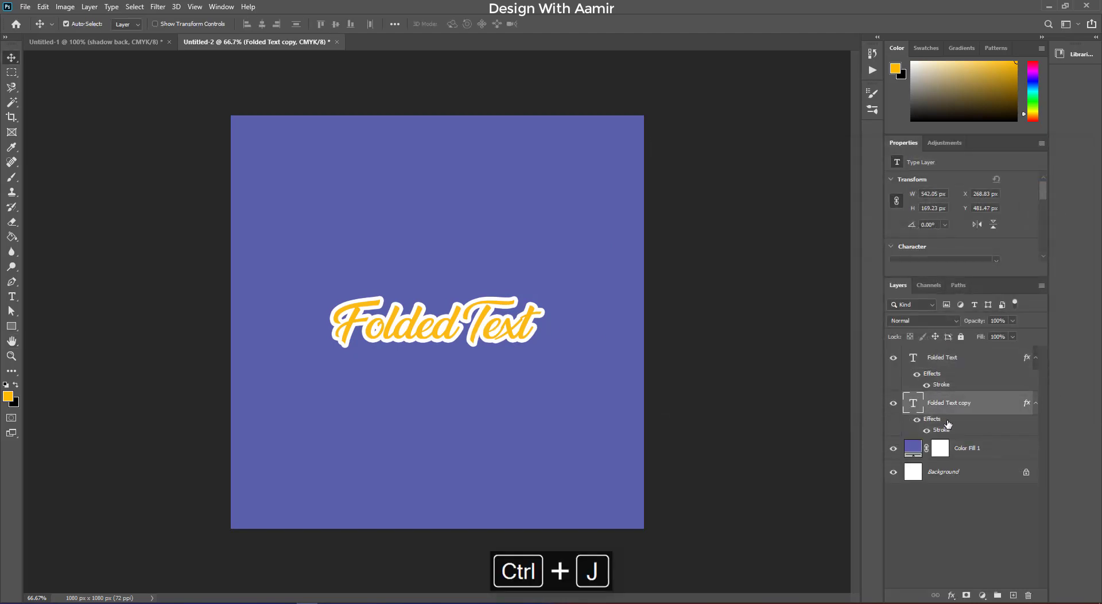
pyautogui.click(1035, 357)
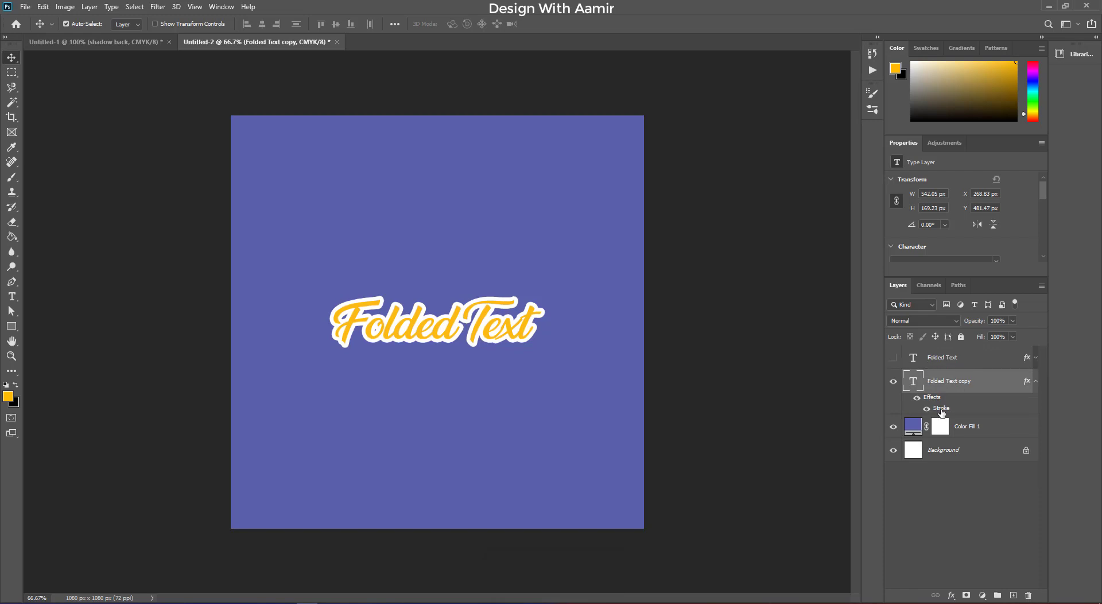
# - Give the copy a white colour overlay and 78% layer opacity
pyautogui.doubleClick(1009, 390)
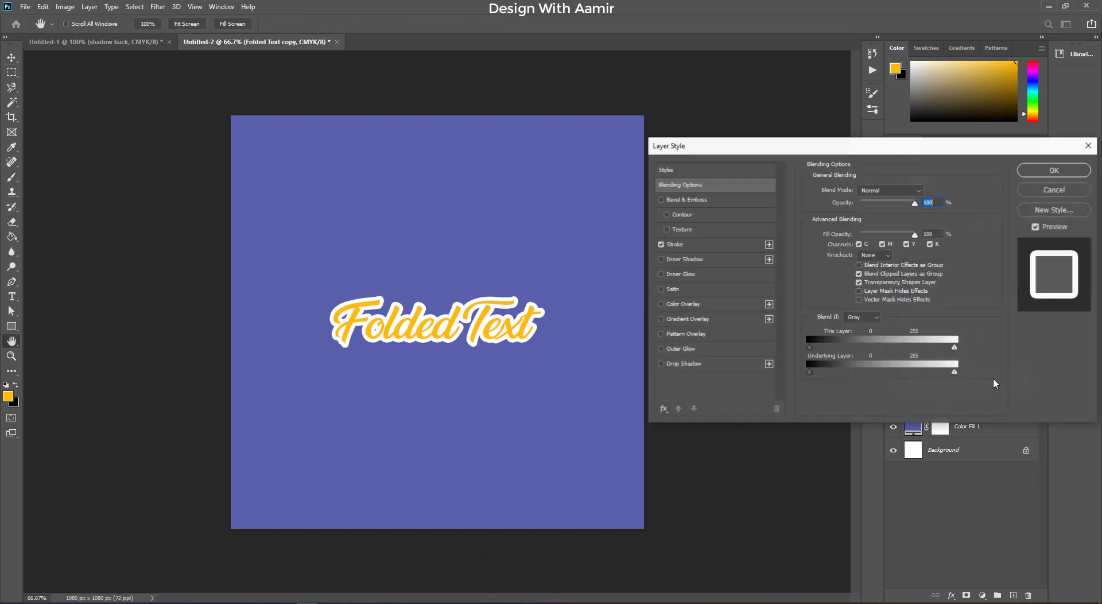
pyautogui.click(683, 303)
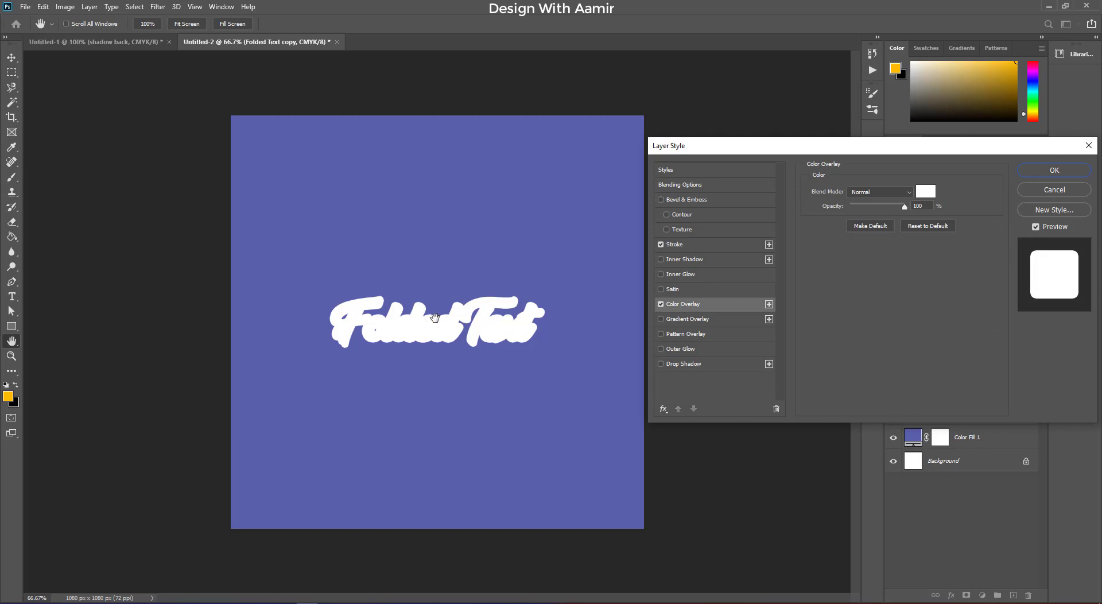
pyautogui.click(1054, 171)
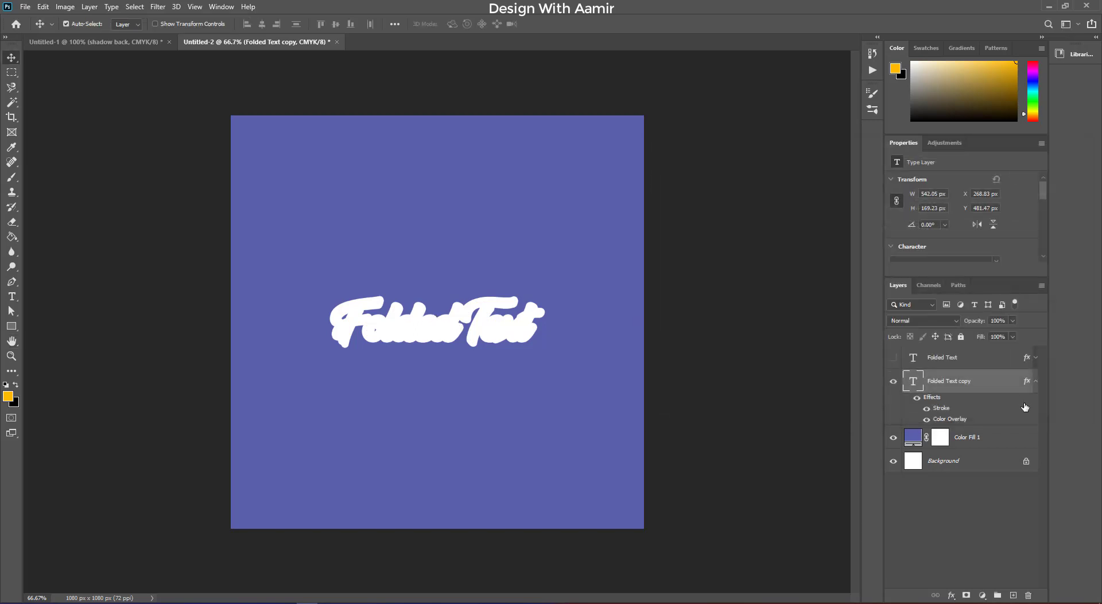
pyautogui.click(1011, 320)
pyautogui.moveTo(1014, 337); pyautogui.dragTo(1002, 338)
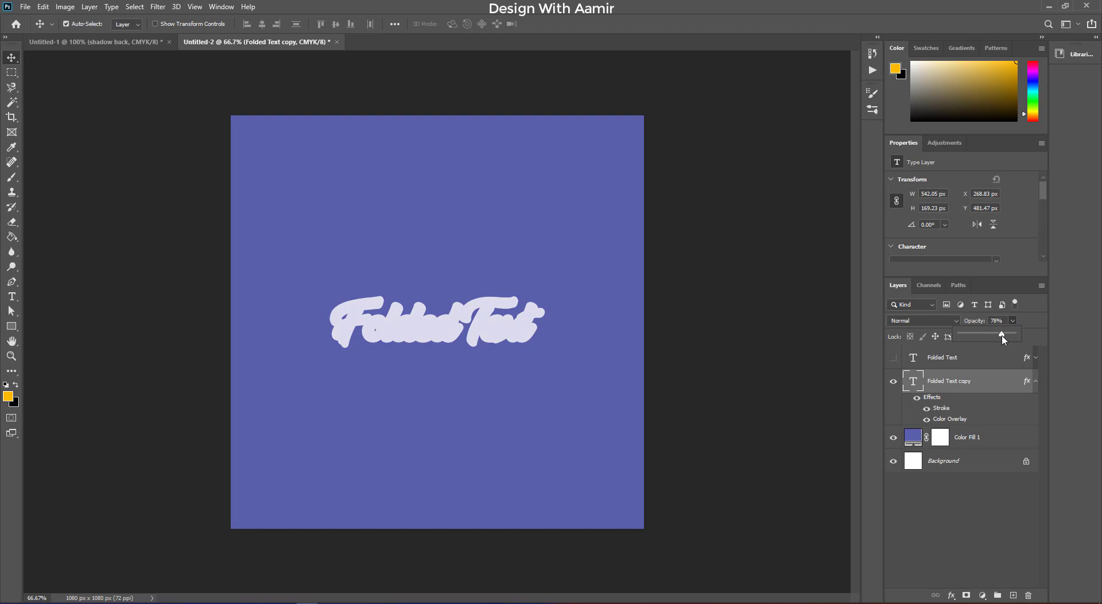
pyautogui.click(1037, 380)
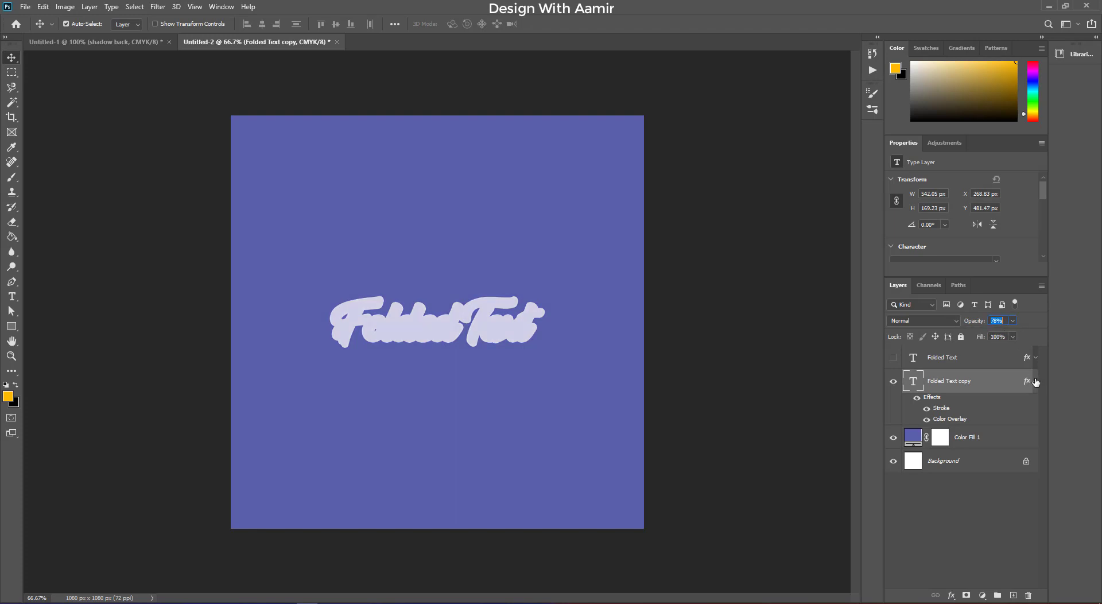
pyautogui.click(1035, 381)
# - Show the original Folded Text layer again and try a Warp transform, applying it unchanged
pyautogui.click(948, 358)
pyautogui.hotkey('ctrl', ',')
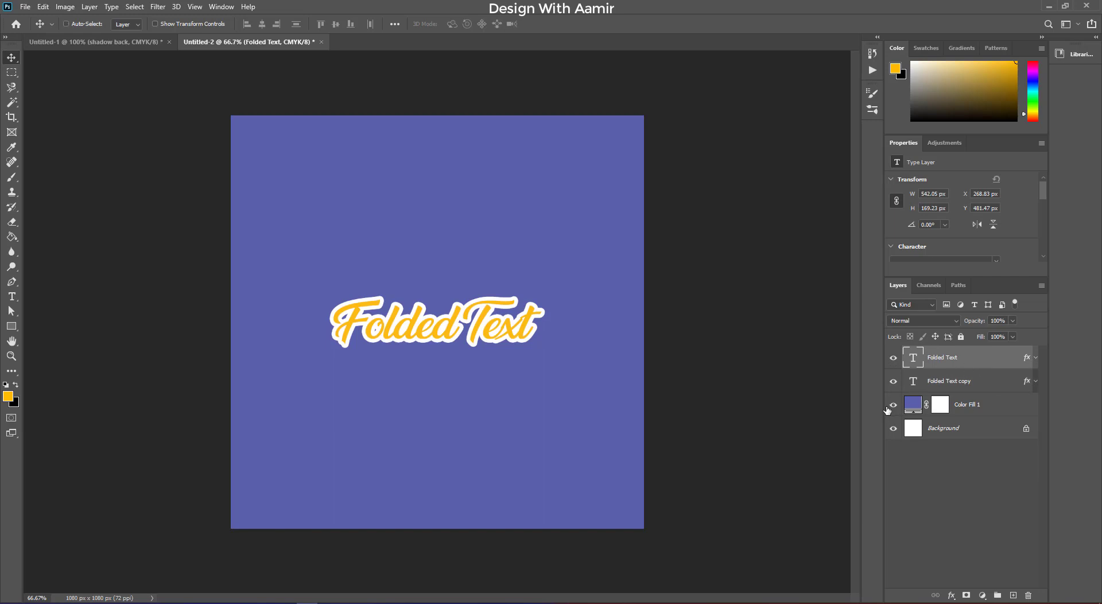
pyautogui.click(43, 7)
pyautogui.moveTo(61, 268)
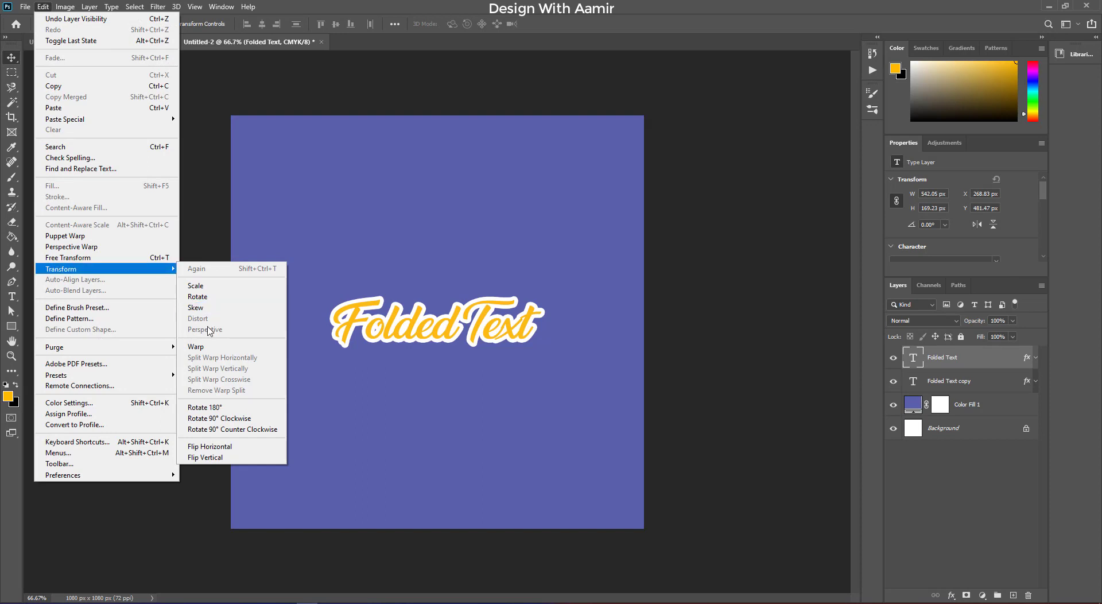
pyautogui.click(196, 346)
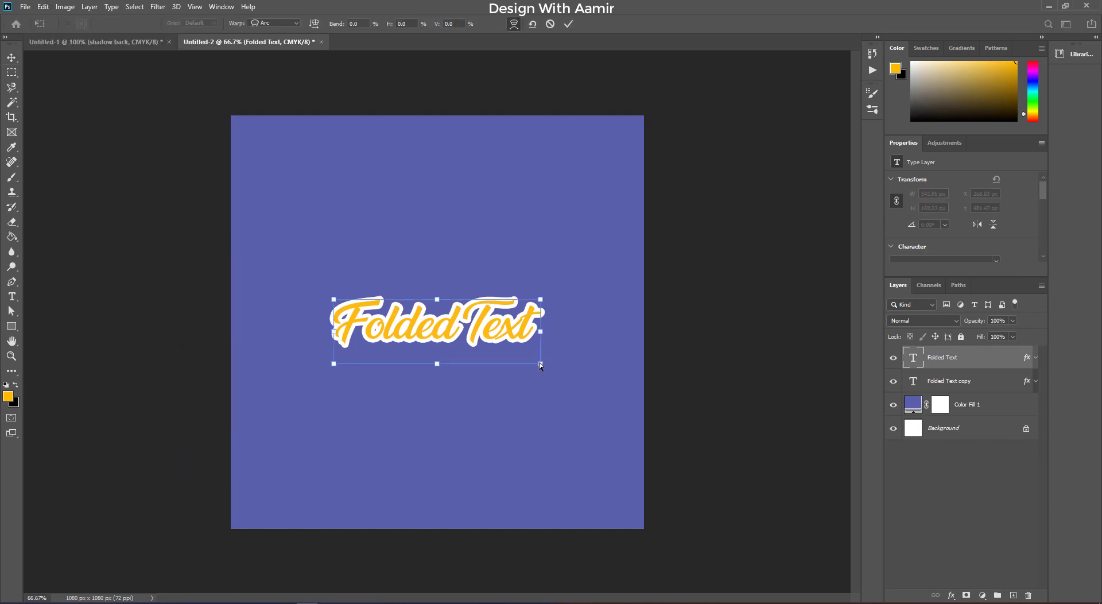
pyautogui.click(568, 24)
# - Convert Folded Text to a Smart Object and start Edit > Transform > Warp on it
pyautogui.rightClick(969, 369)
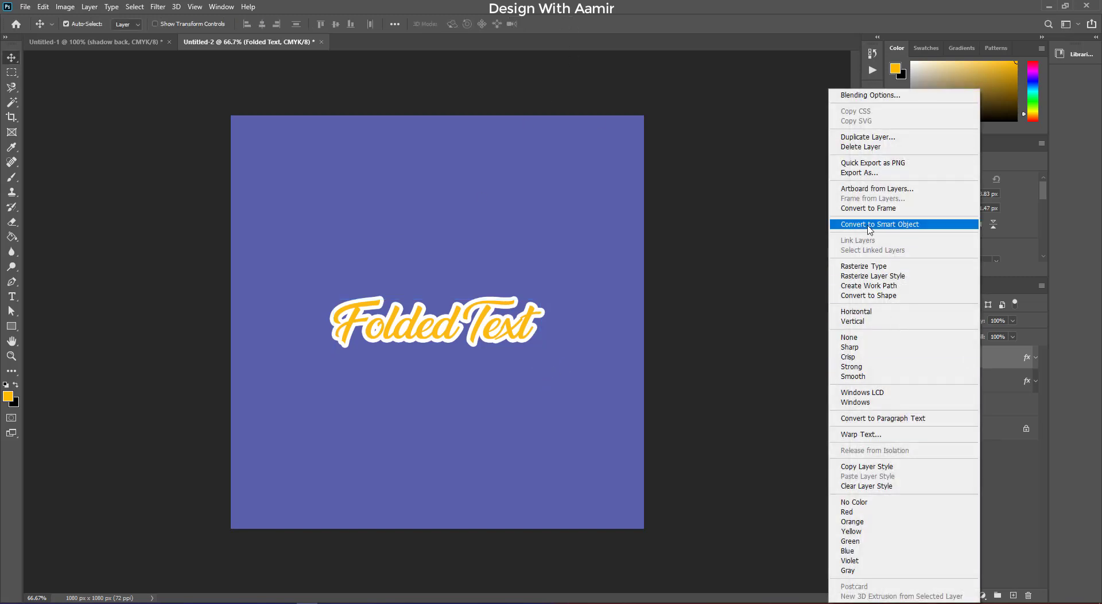
pyautogui.click(889, 224)
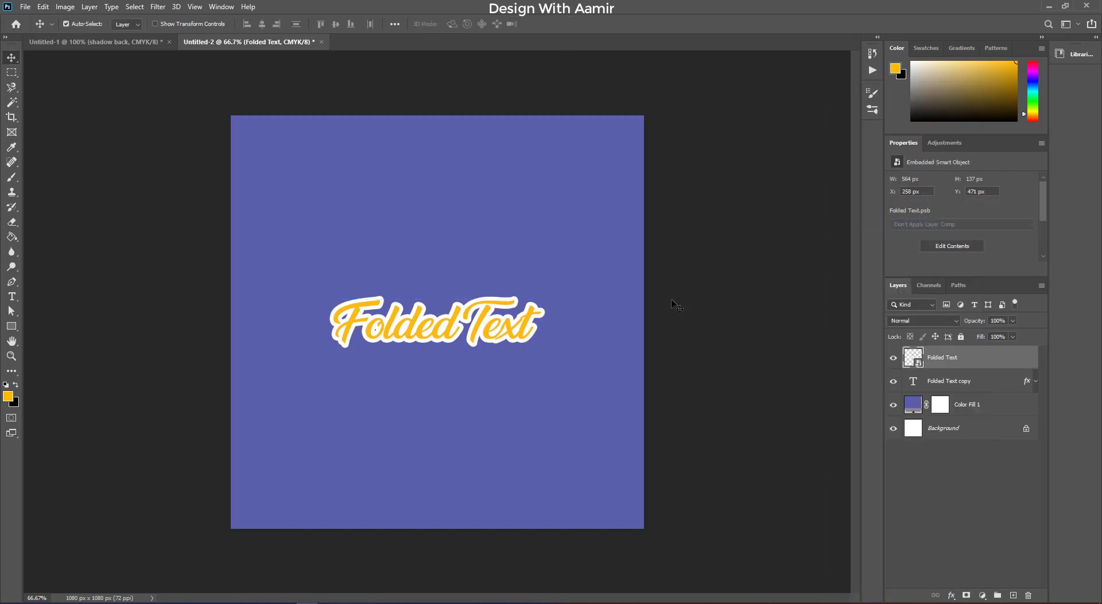
pyautogui.click(43, 7)
pyautogui.click(60, 269)
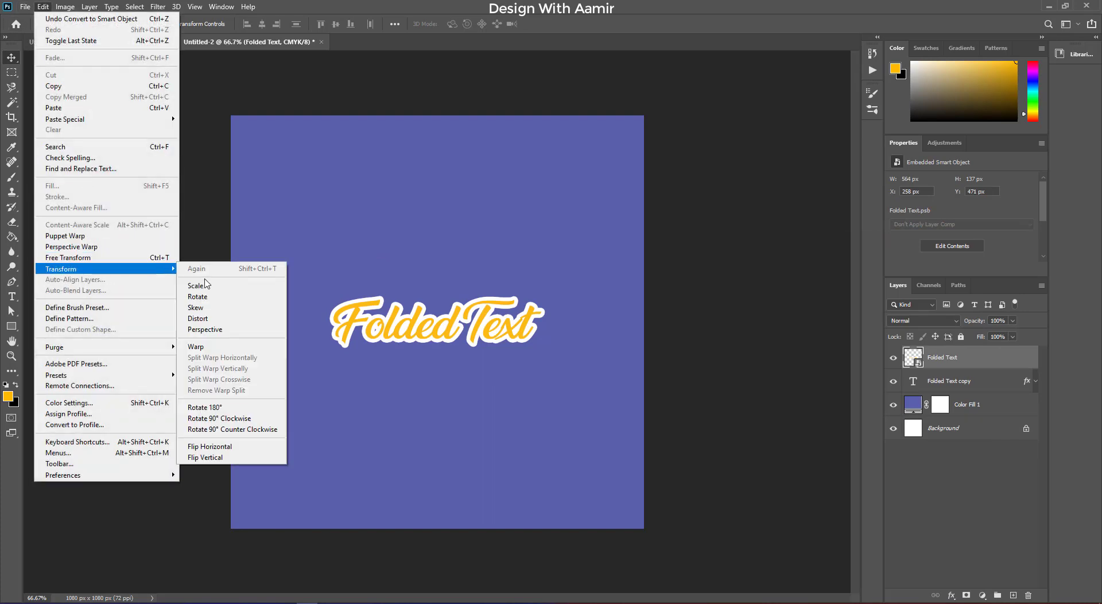
pyautogui.click(207, 347)
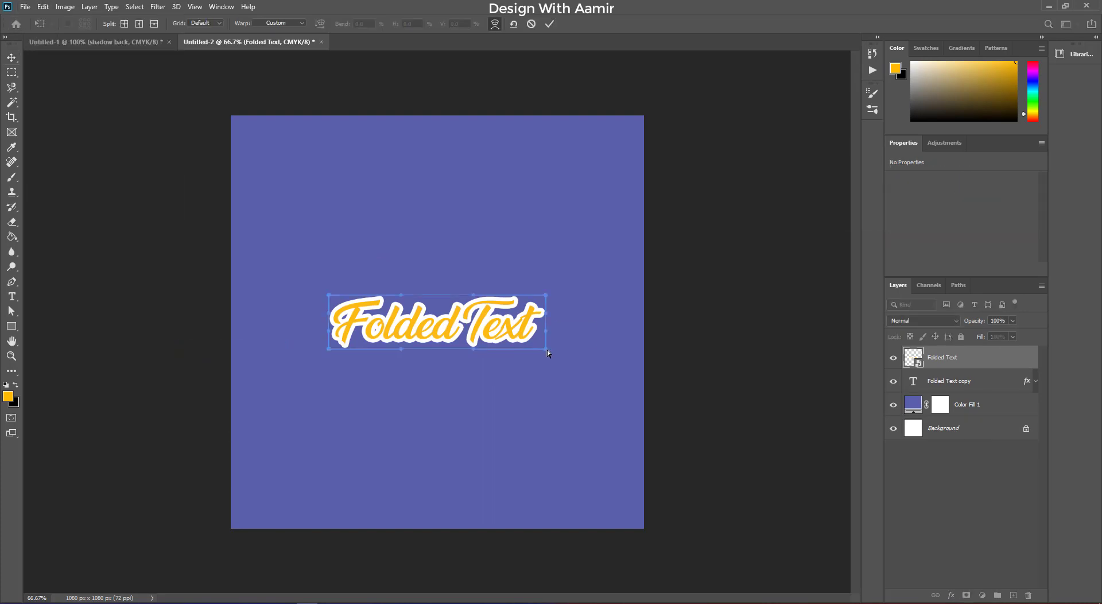
# - Drag the right corner handle inward so the text's right end curls into a fold, then commit
pyautogui.moveTo(546, 349); pyautogui.dragTo(532, 330)
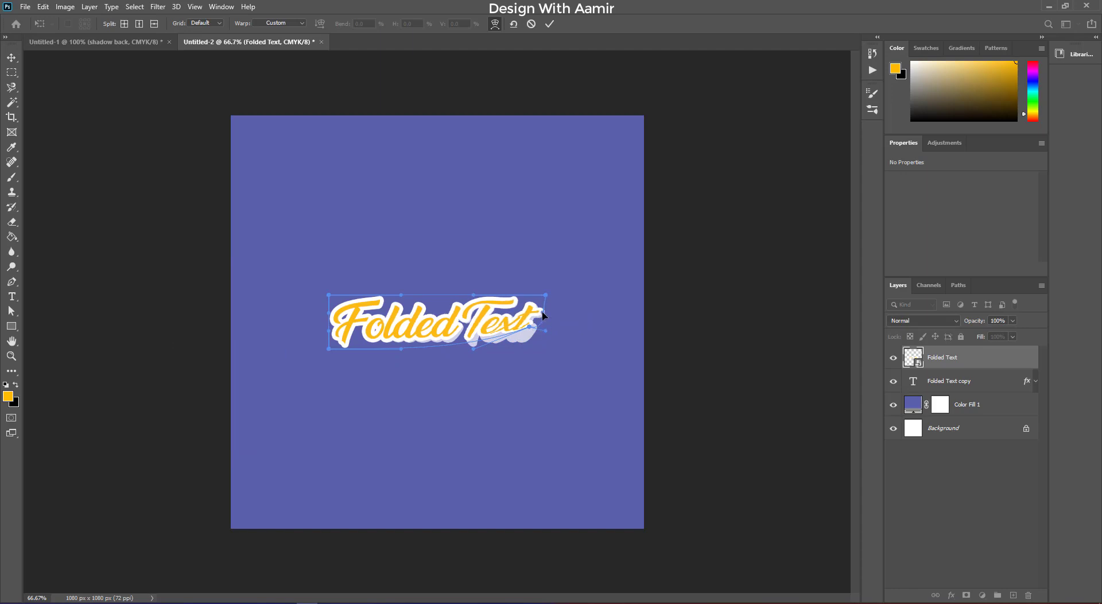
pyautogui.hotkey('ctrl', 'z')
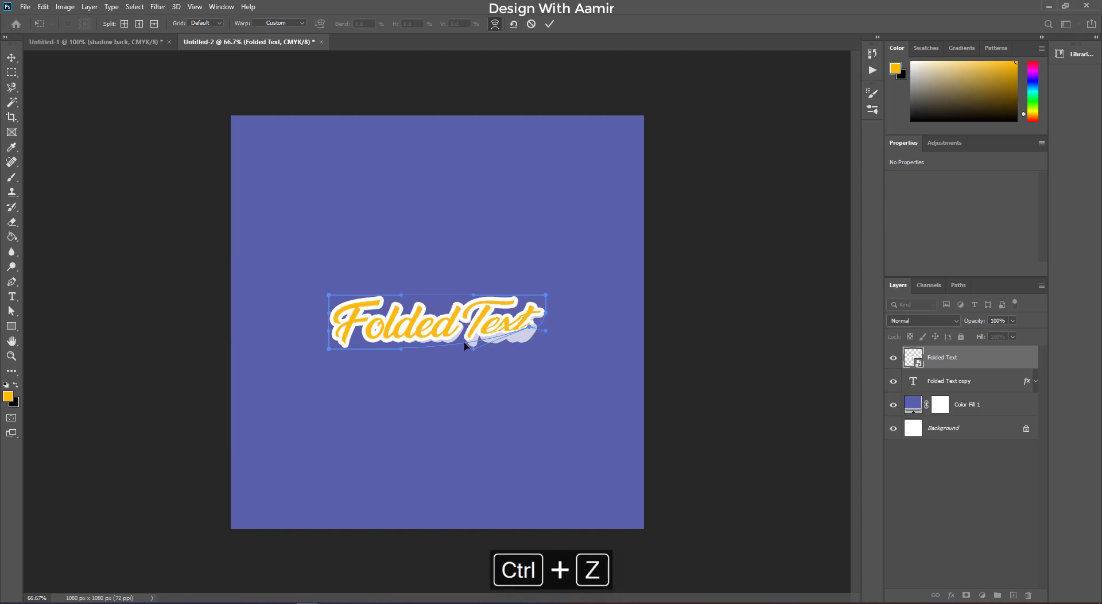
pyautogui.hotkey('ctrl', 'z')
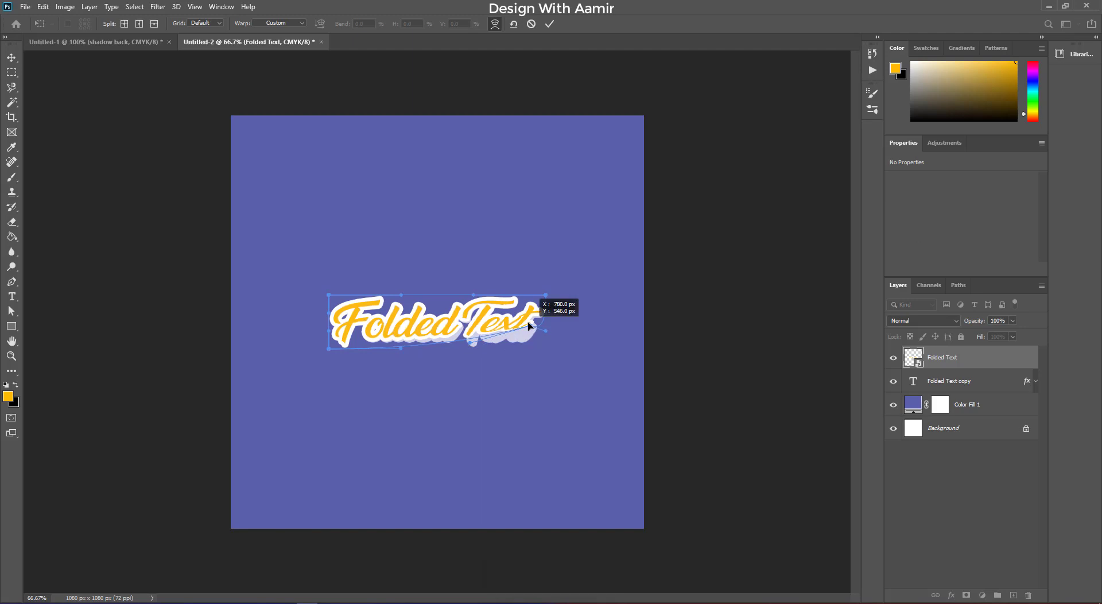
pyautogui.moveTo(534, 330); pyautogui.dragTo(528, 323)
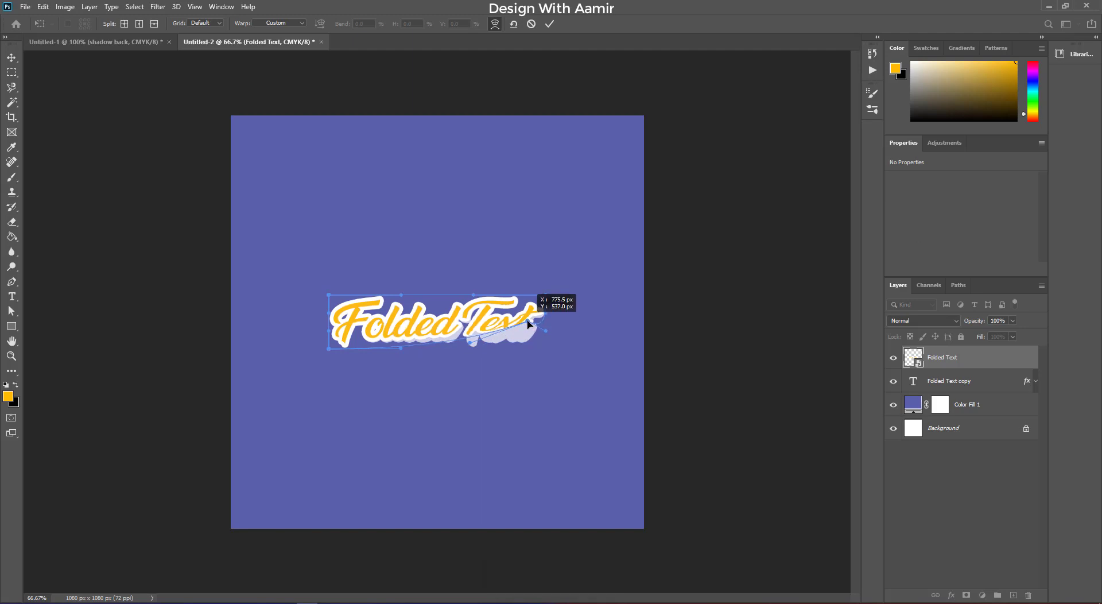
pyautogui.click(550, 24)
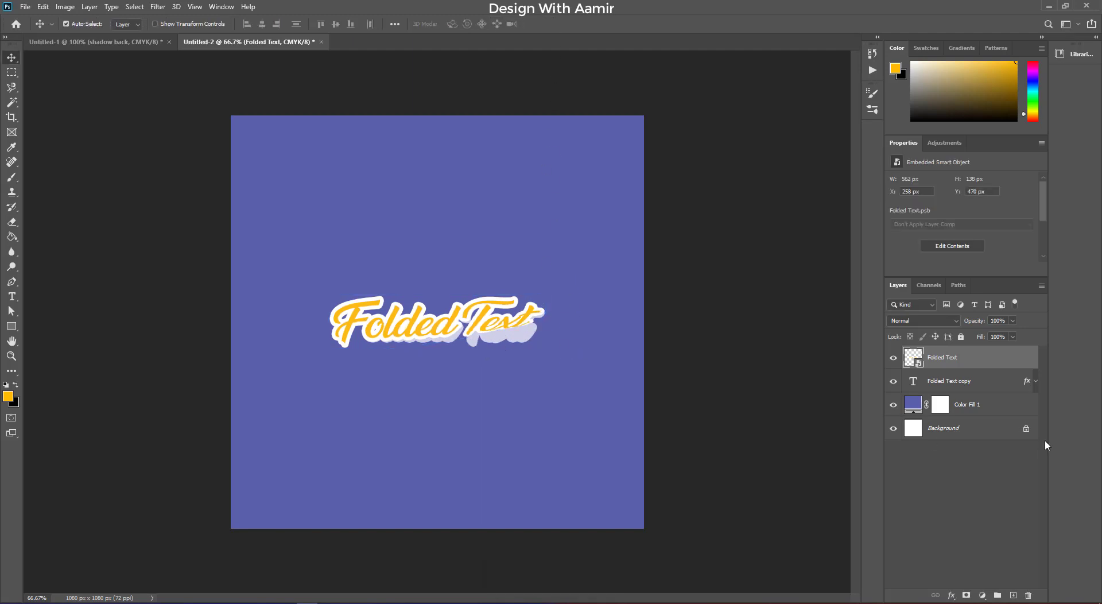
# - Add a new layer named shadow and clip it to Folded Text
pyautogui.click(1014, 593)
pyautogui.doubleClick(940, 358)
pyautogui.write('shadow')
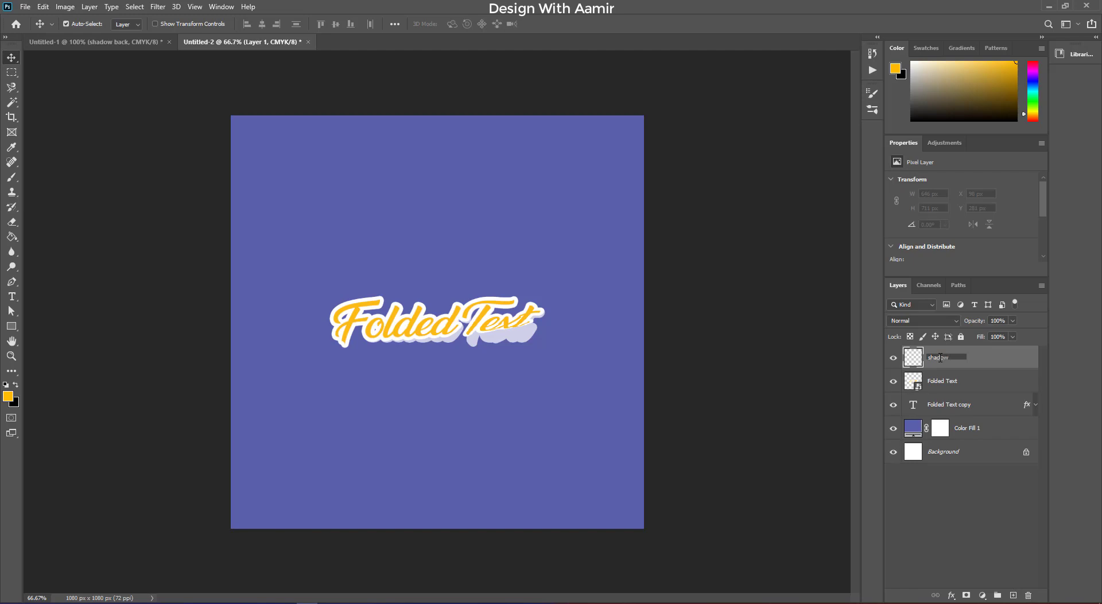
pyautogui.press('Return')
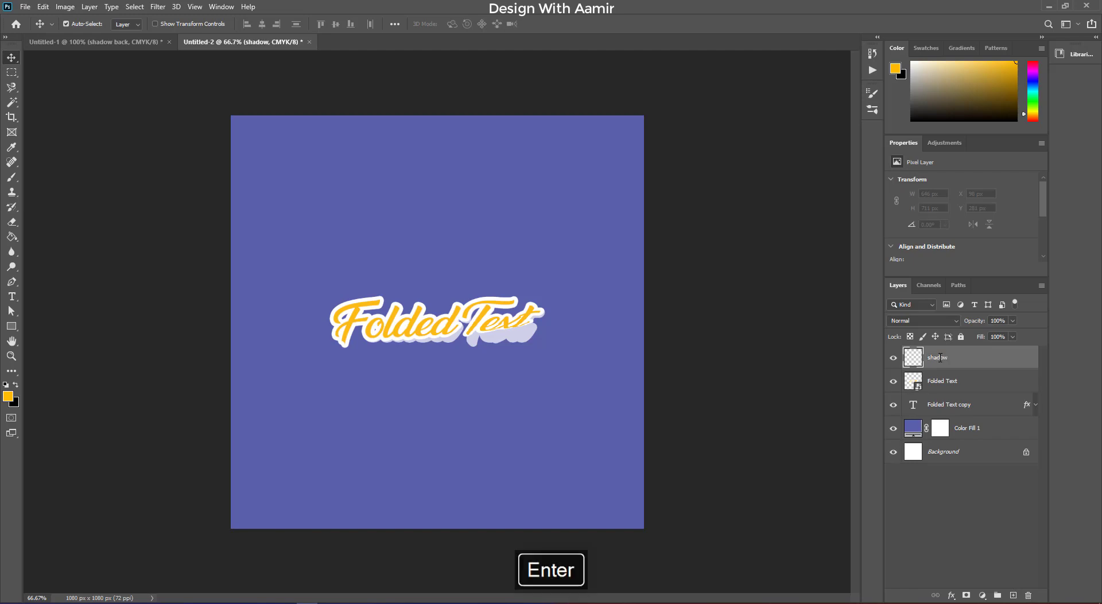
pyautogui.hotkey('ctrl', 'alt', 'g')
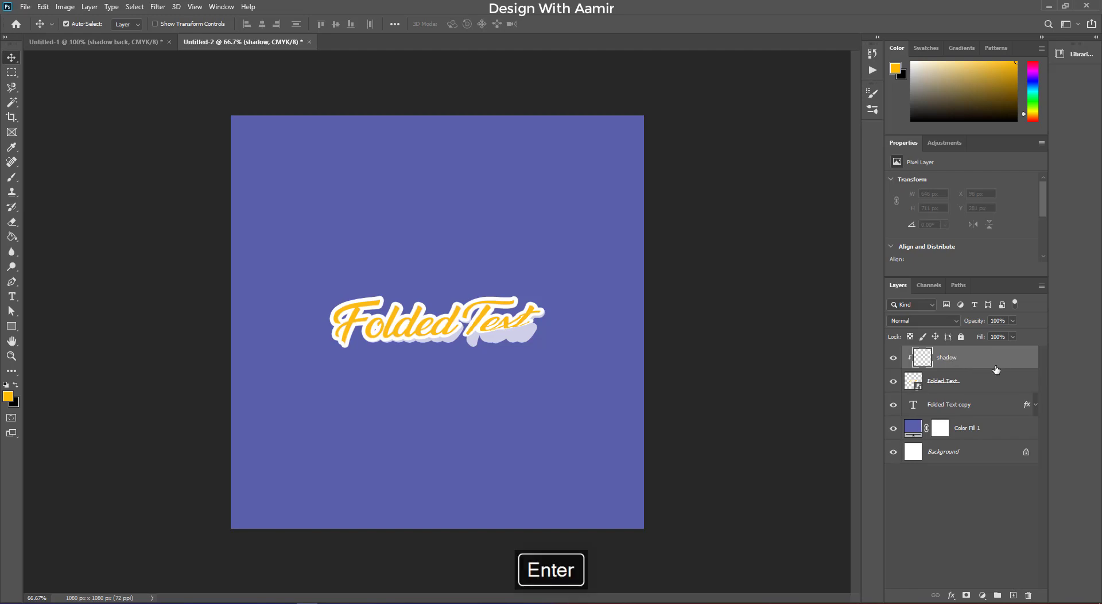
# - Choose the Brush tool with black colour and a soft round brush tip
pyautogui.click(12, 178)
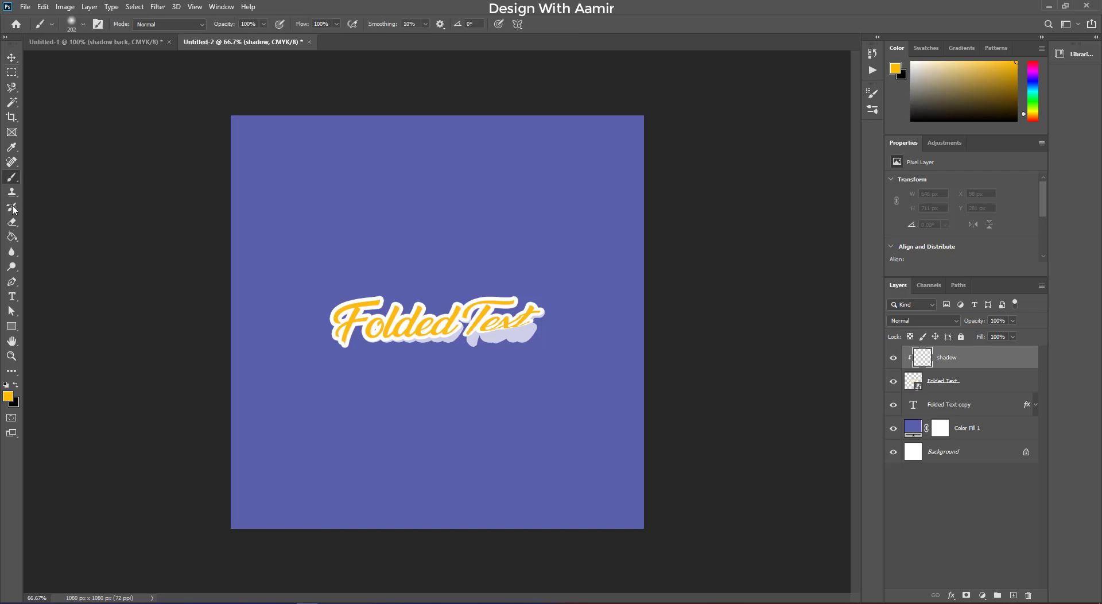
pyautogui.click(17, 386)
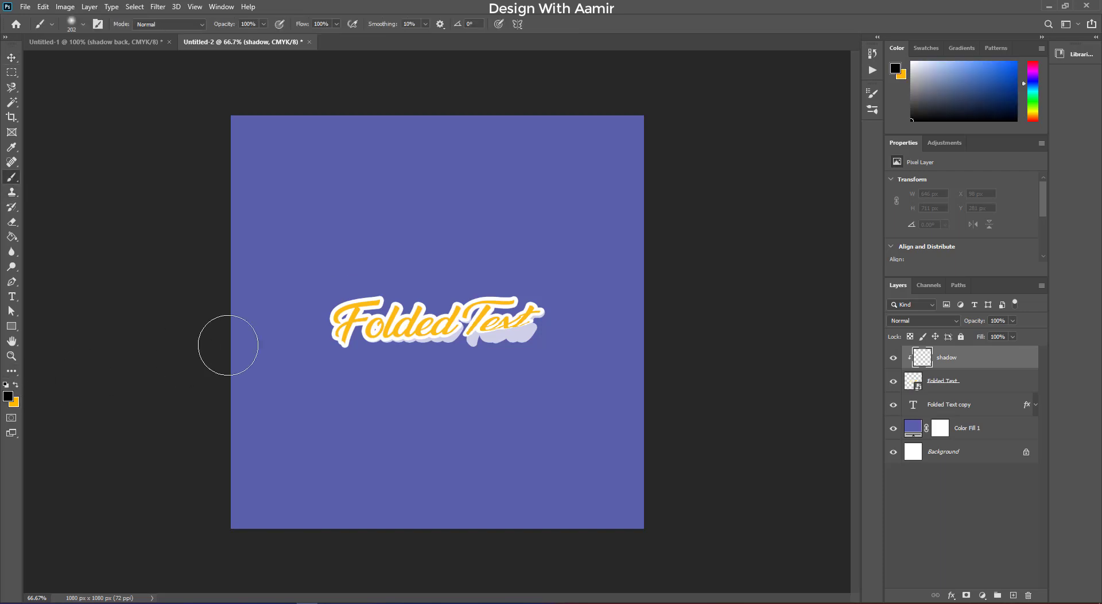
pyautogui.rightClick(362, 262)
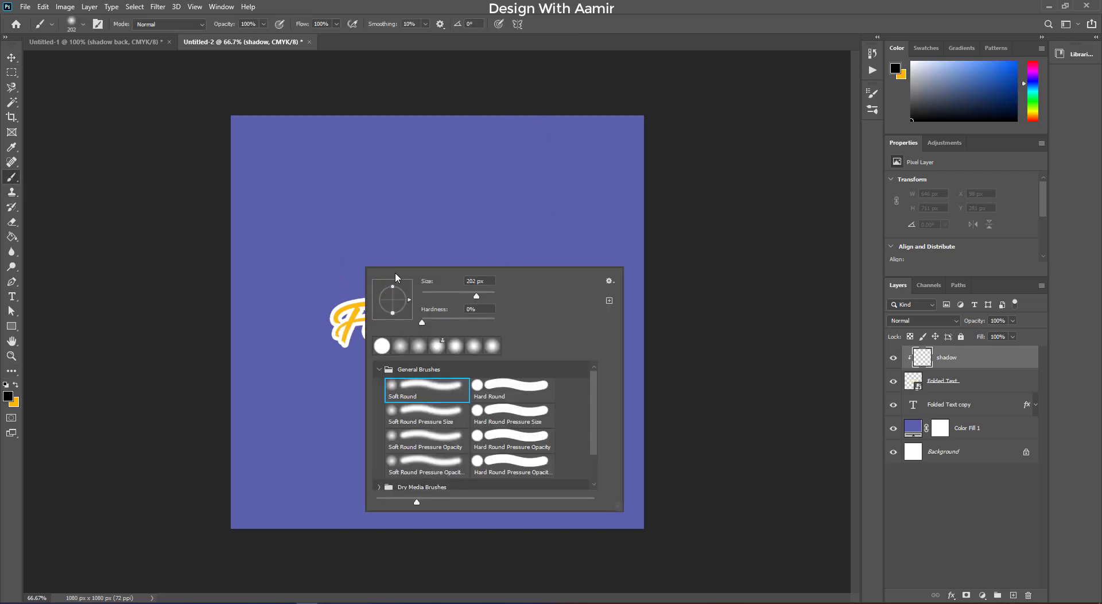
pyautogui.click(110, 232)
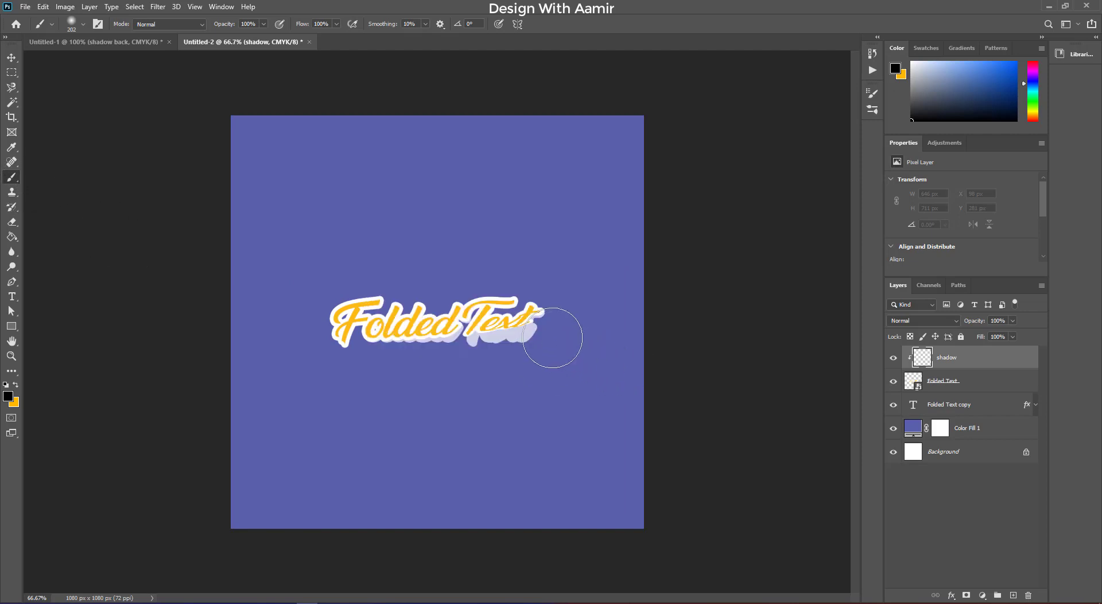
# - Paint soft dark shading beneath the word Text, redoing strokes until one sits right
pyautogui.moveTo(516, 318); pyautogui.dragTo(464, 331)
pyautogui.hotkey('ctrl', 'z')
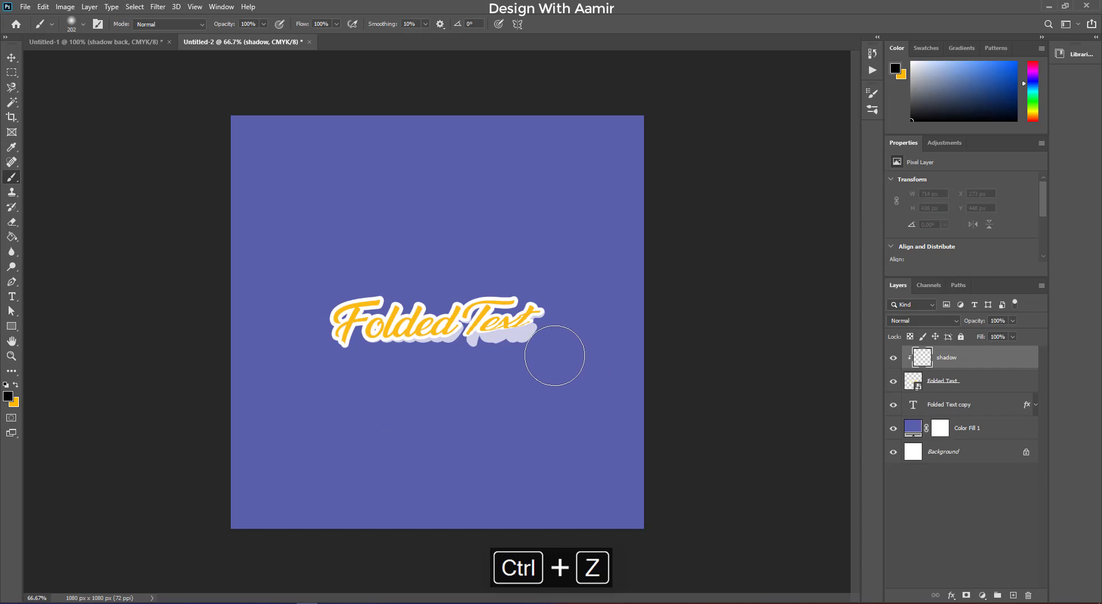
pyautogui.moveTo(525, 319); pyautogui.dragTo(404, 332)
pyautogui.hotkey('ctrl', 'z')
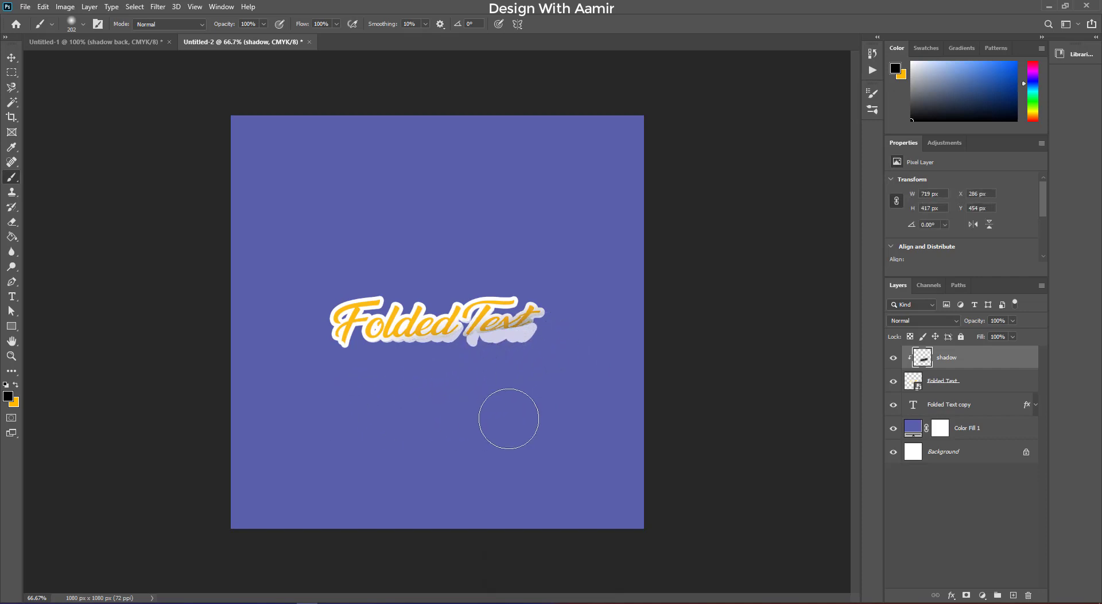
pyautogui.hotkey('ctrl', 'z')
pyautogui.moveTo(543, 320); pyautogui.dragTo(441, 379)
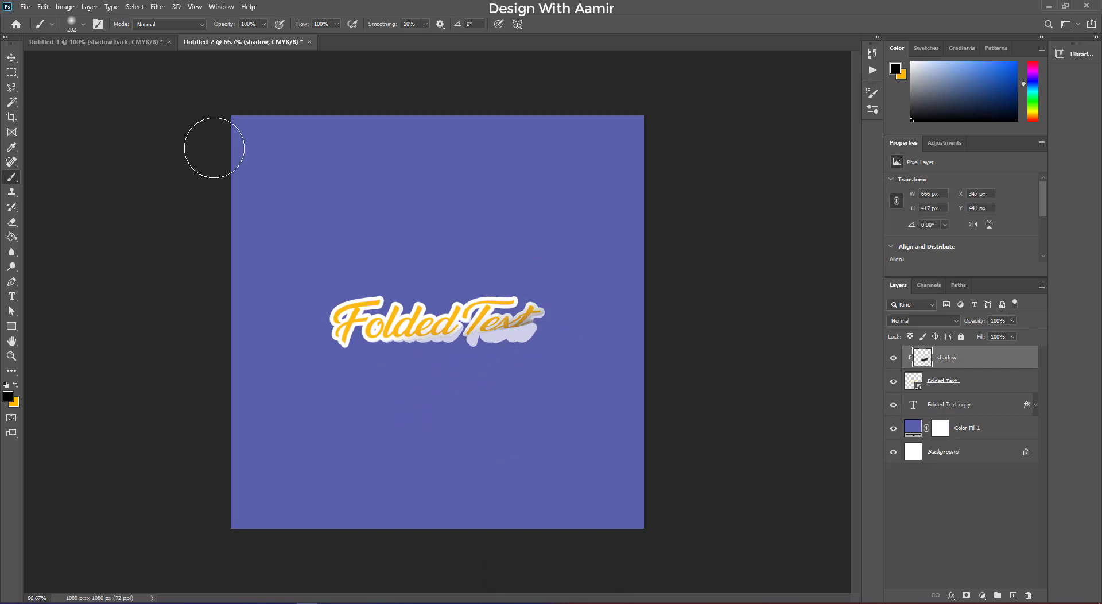
pyautogui.click(11, 57)
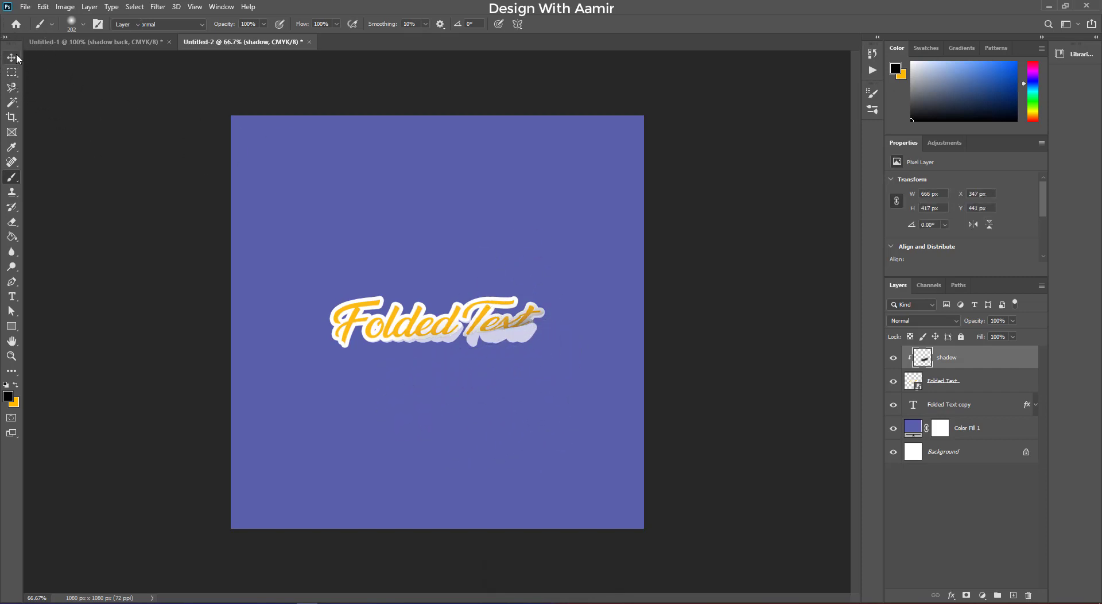
# - Feather the shadow layer's Underlying Layer Blend If whites to about 246/255 and zoom to 100%
pyautogui.doubleClick(1011, 363)
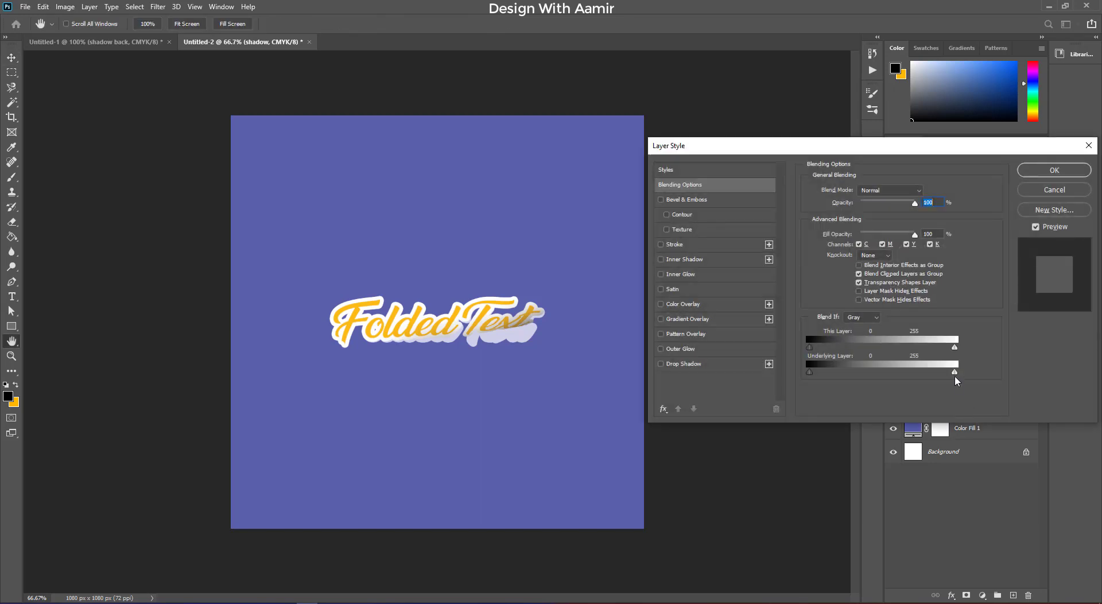
pyautogui.moveTo(955, 373); pyautogui.dragTo(950, 376)
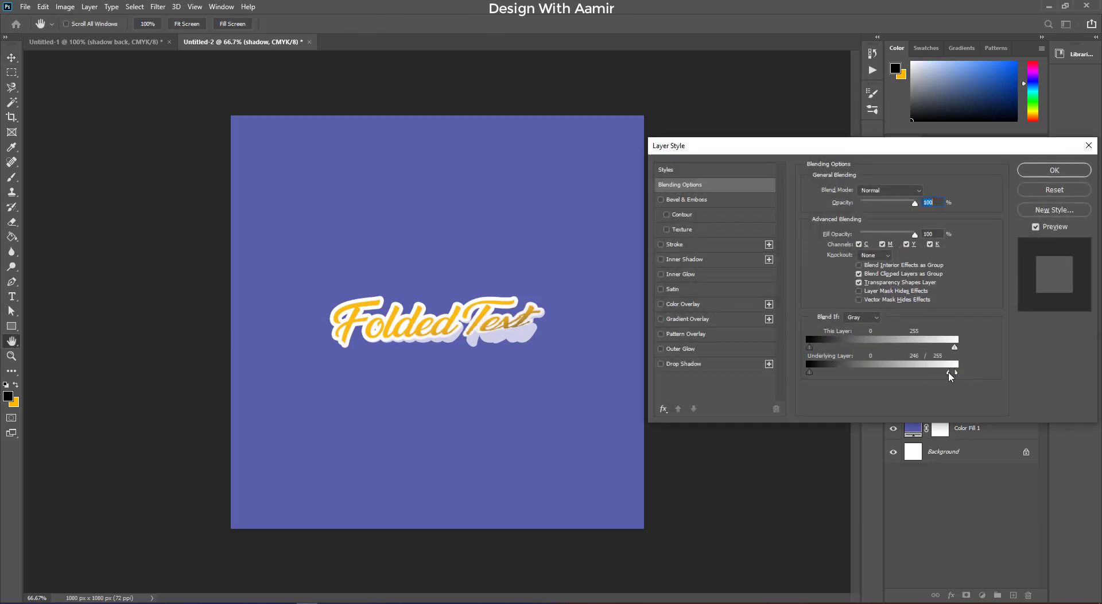
pyautogui.click(1052, 170)
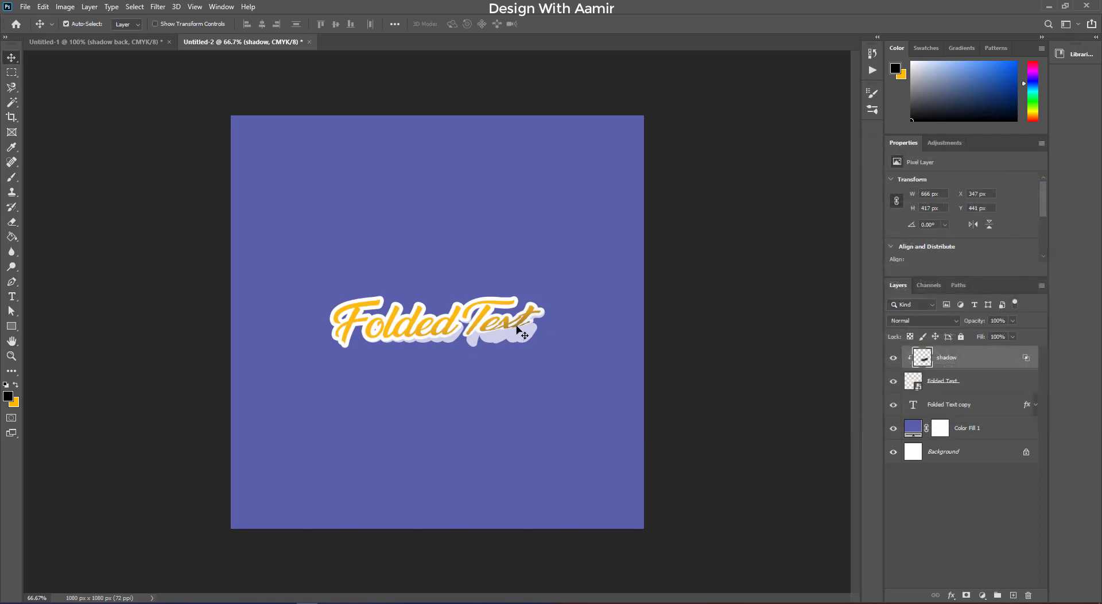
pyautogui.hotkey('ctrl', '=')
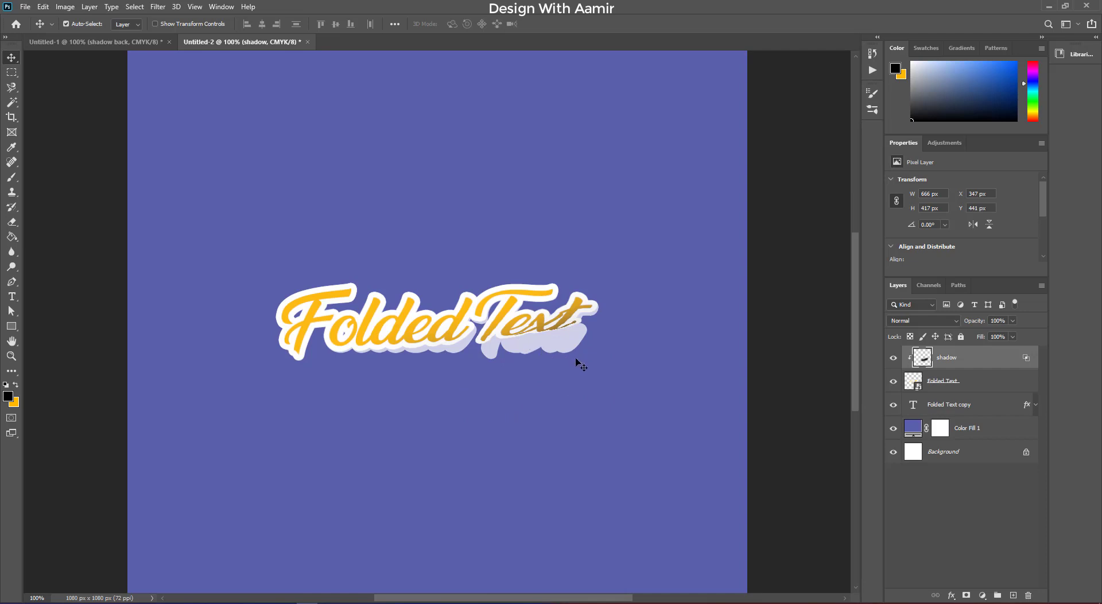
# - Rasterize the Folded Text copy layer and clear its layer style
pyautogui.click(965, 406)
pyautogui.rightClick(993, 411)
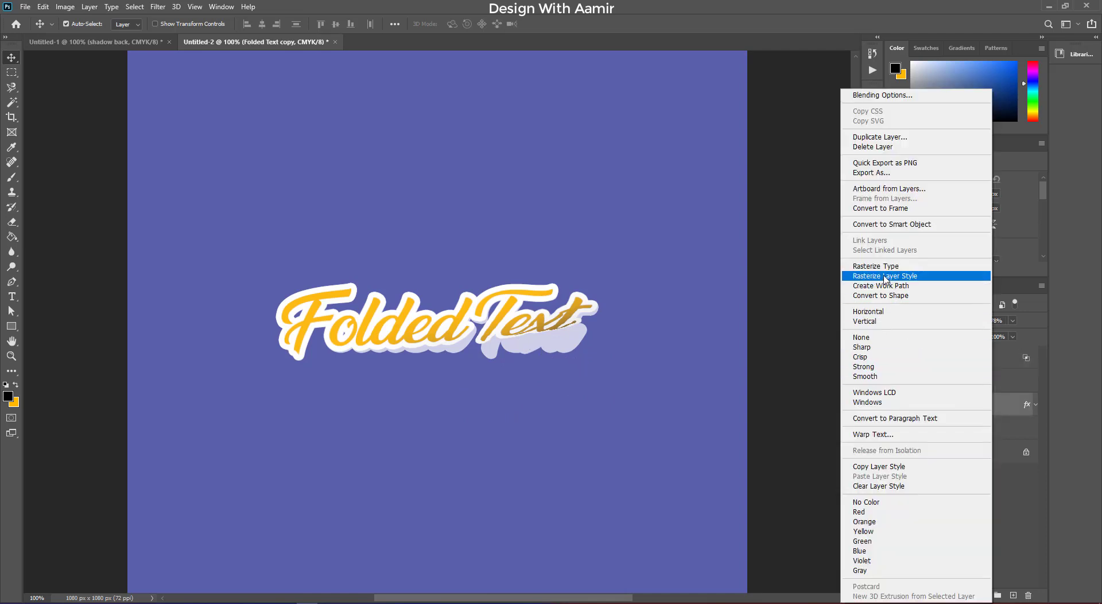
pyautogui.click(917, 266)
pyautogui.rightClick(997, 417)
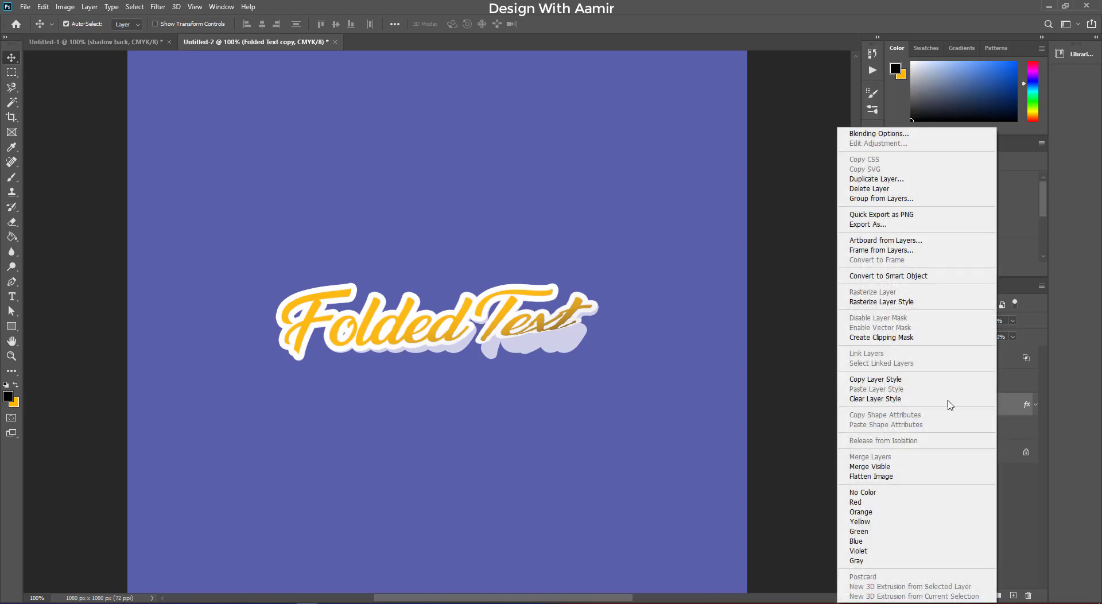
pyautogui.click(895, 301)
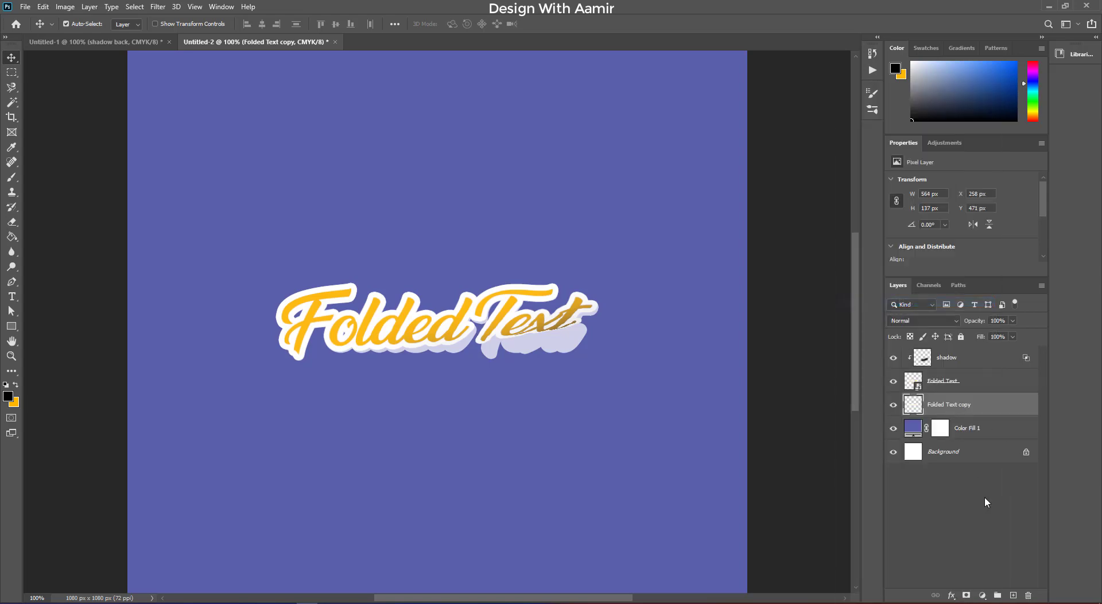
# - Add a new layer named shadow back and clip it to Folded Text copy
pyautogui.click(1010, 595)
pyautogui.doubleClick(937, 404)
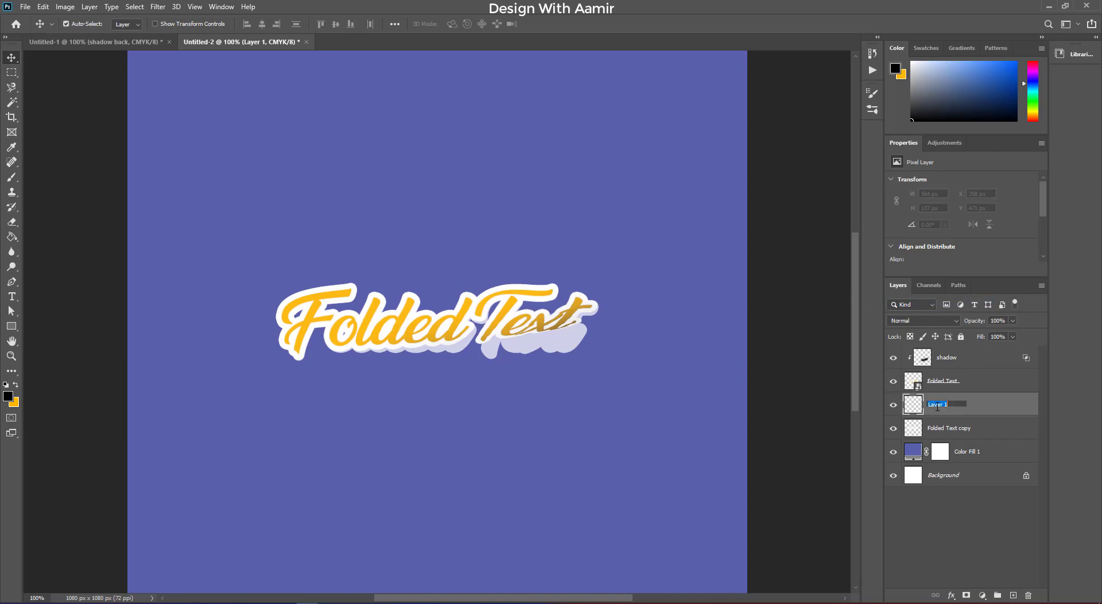
pyautogui.write('shadow back')
pyautogui.press('Return')
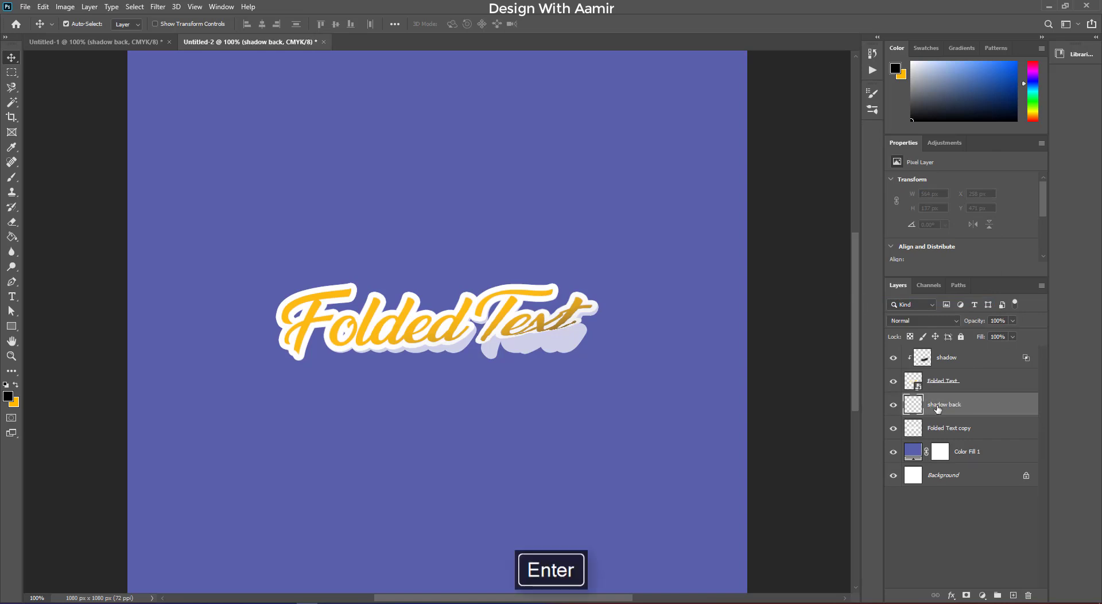
pyautogui.hotkey('ctrl', 'alt', 'g')
# - Brush soft black shading onto shadow back beneath Text, undoing misses, then zoom out to the full canvas
pyautogui.press('b')
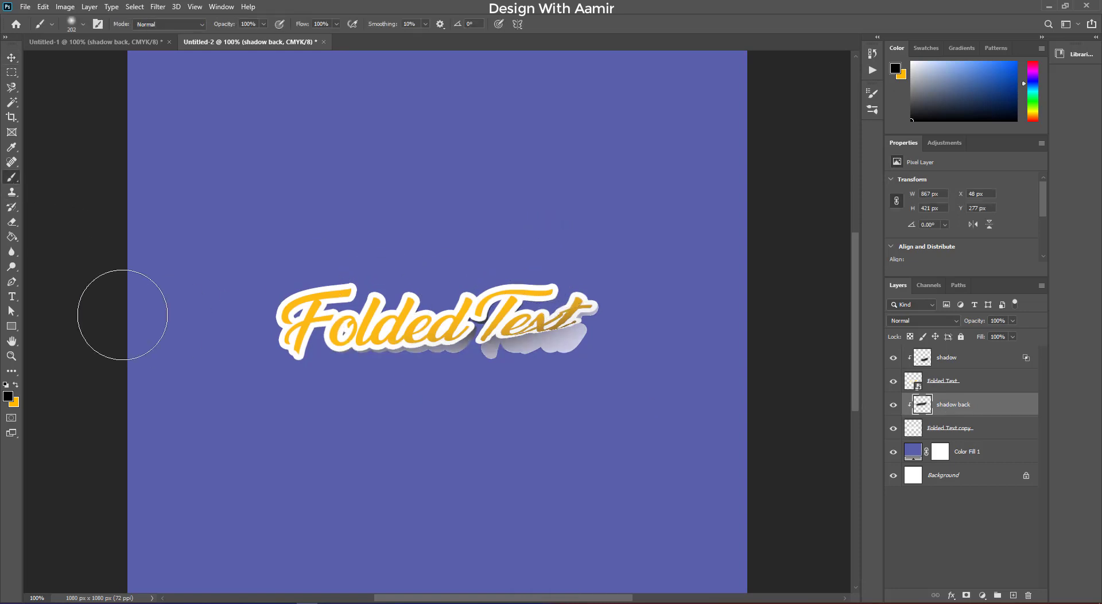
pyautogui.hotkey('ctrl', 'z')
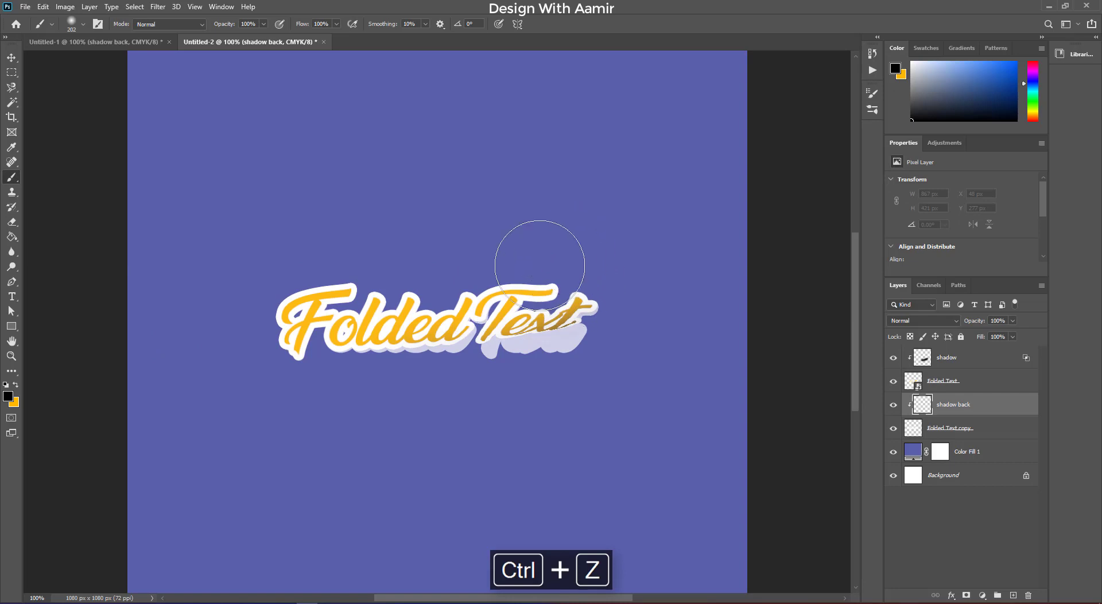
pyautogui.moveTo(551, 335); pyautogui.dragTo(345, 344)
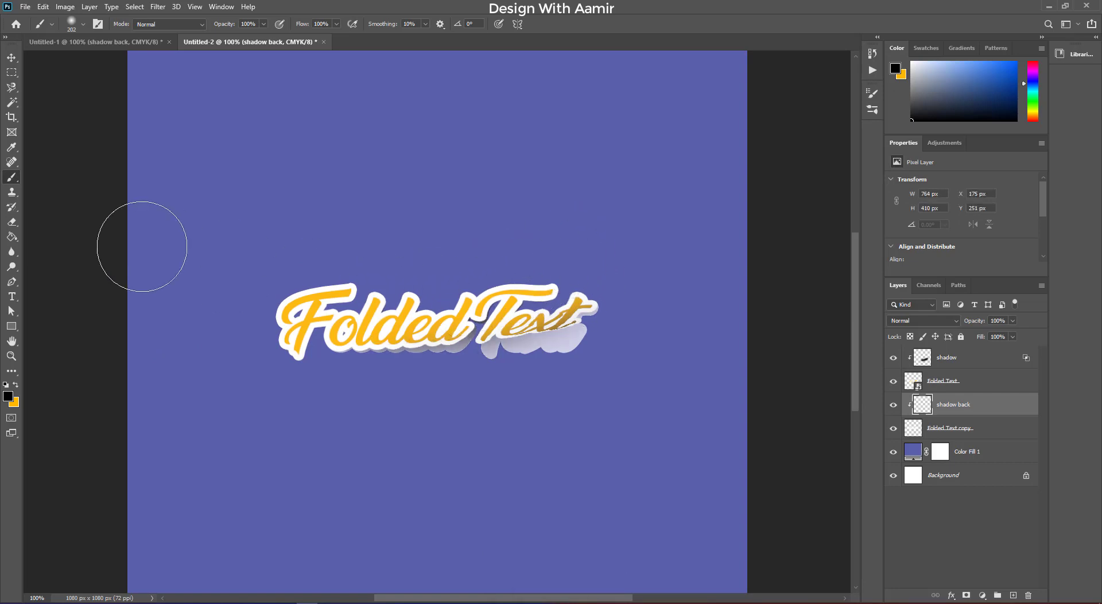
pyautogui.click(542, 339)
pyautogui.hotkey('ctrl', 'z')
pyautogui.moveTo(581, 260); pyautogui.dragTo(430, 258)
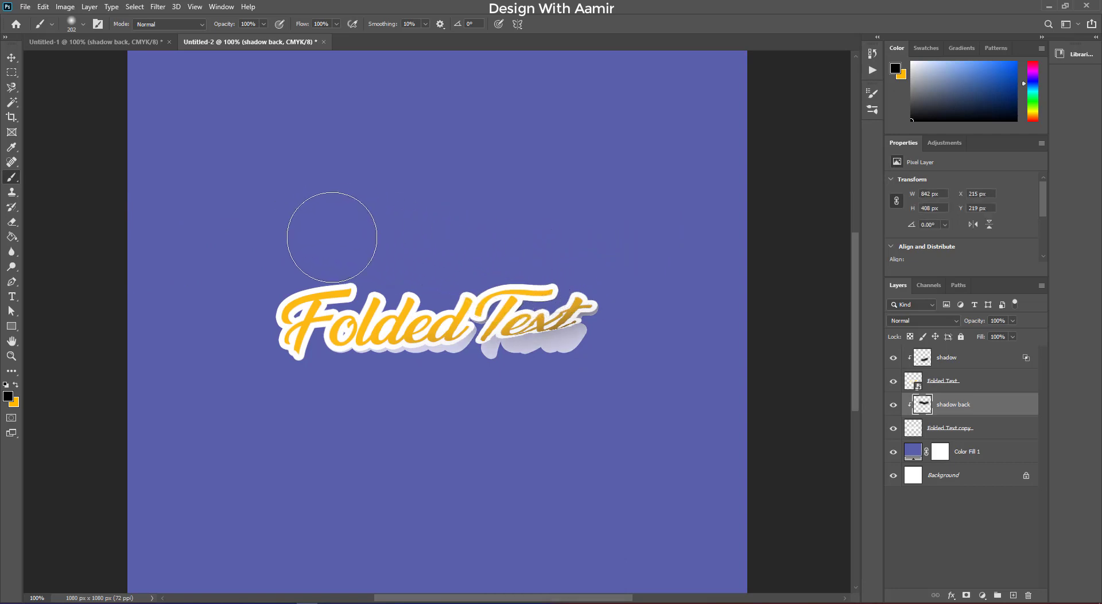
pyautogui.click(12, 58)
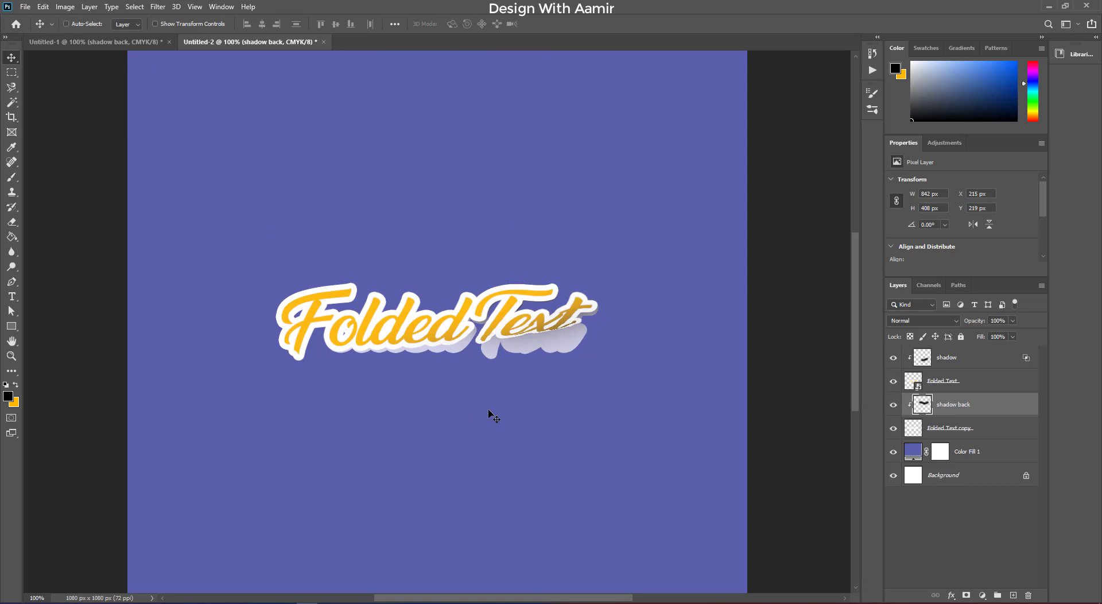
pyautogui.hotkey('ctrl', '-')
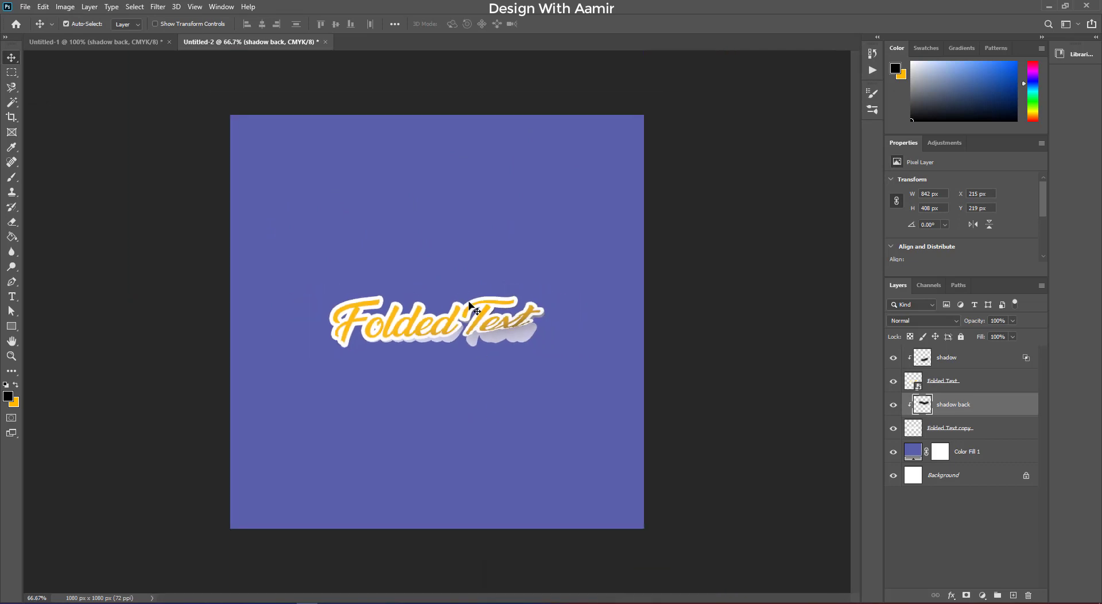